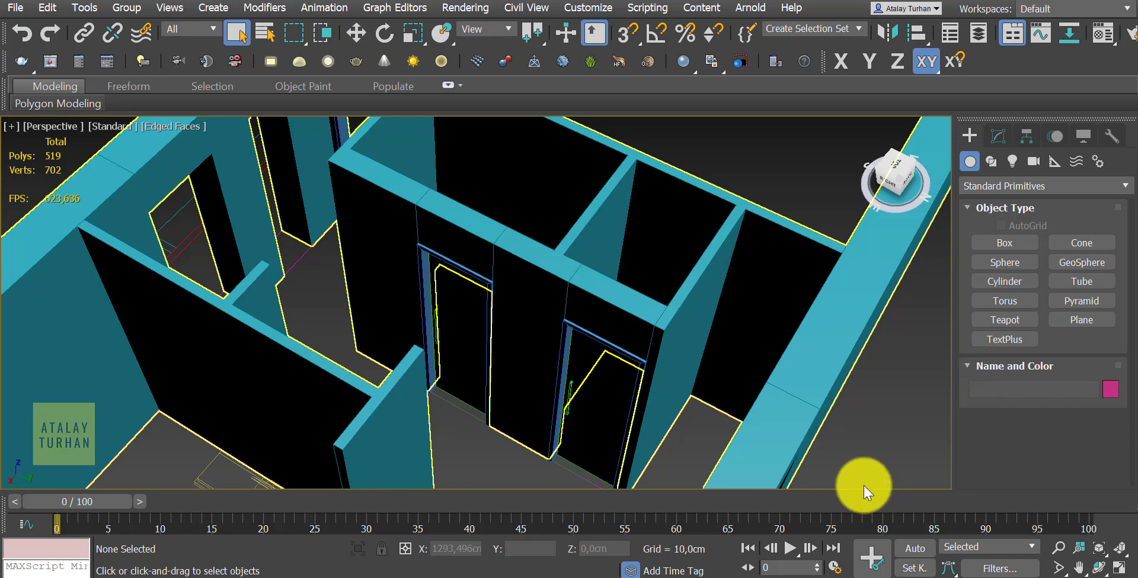
# Orbit and zoom to the outlined door and select kapi001
pyautogui.moveTo(457, 375); pyautogui.dragTo(520, 378, button='middle')
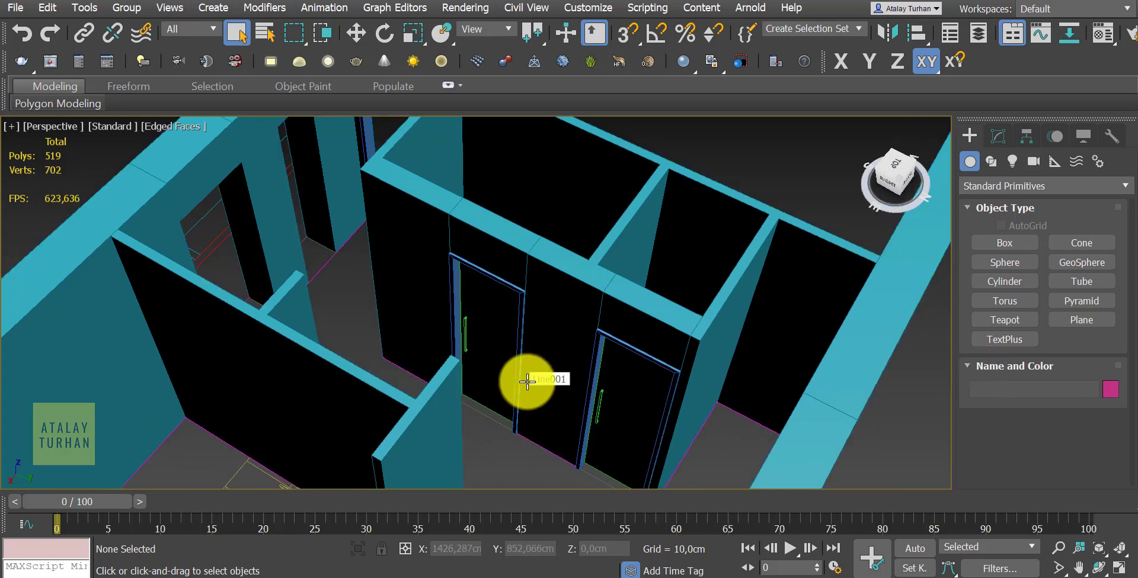
pyautogui.scroll(2, 526, 382)
pyautogui.scroll(2, 563, 382)
pyautogui.moveTo(514, 380)
pyautogui.keyDown('alt'); pyautogui.mouseDown(button='middle')
pyautogui.moveTo(452, 376)
pyautogui.moveTo(589, 411)
pyautogui.moveTo(478, 360)
pyautogui.mouseUp(button='middle'); pyautogui.keyUp('alt')
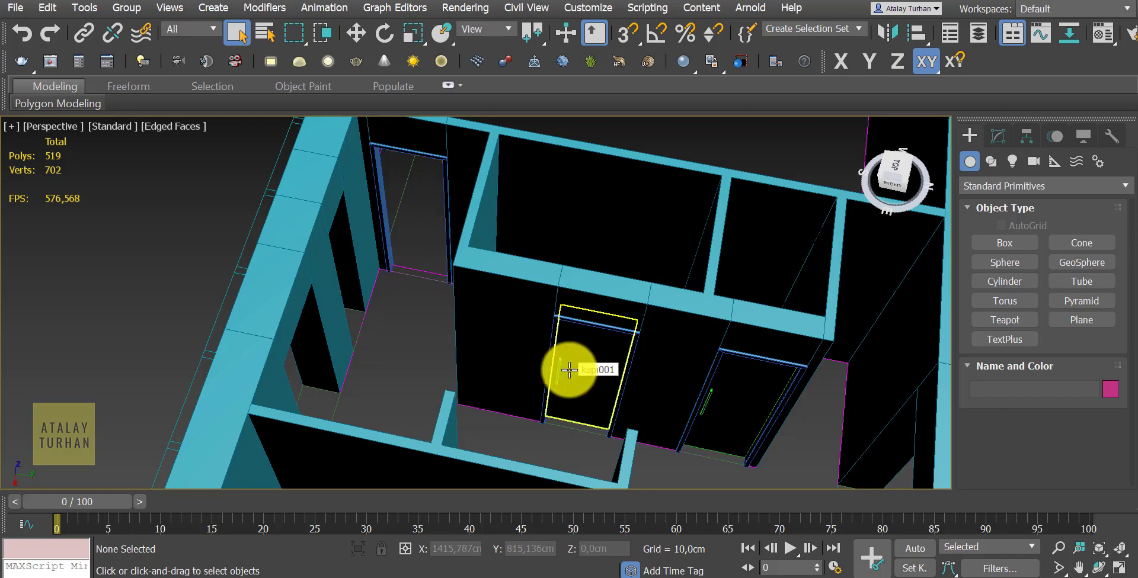
pyautogui.scroll(-3, 570, 402)
pyautogui.keyDown('alt'); pyautogui.moveTo(571, 436); pyautogui.dragTo(457, 376, button='middle'); pyautogui.keyUp('alt')
pyautogui.scroll(3, 486, 388)
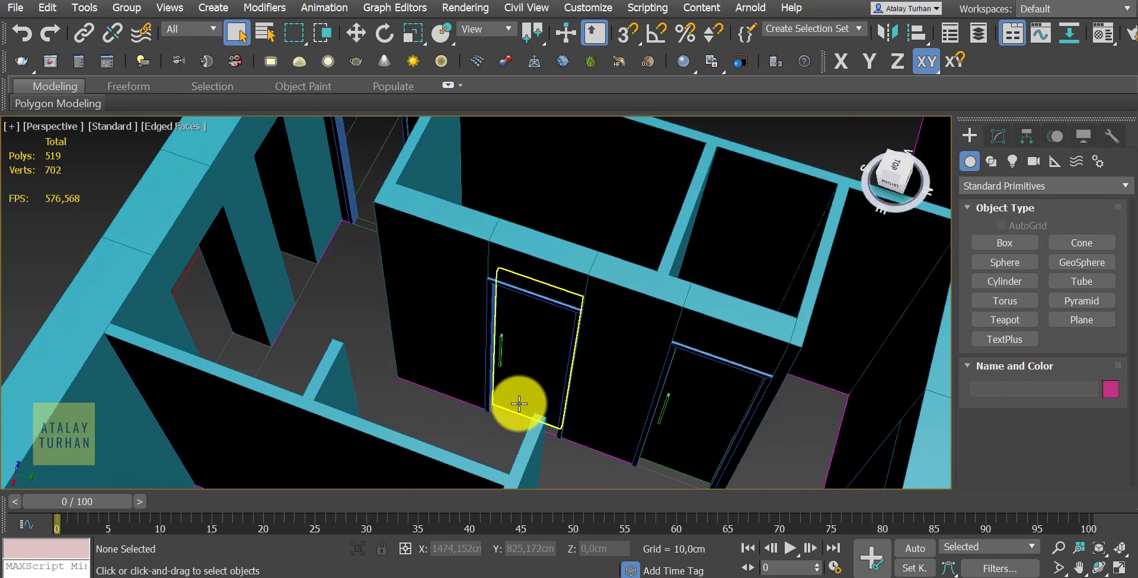
pyautogui.scroll(2, 511, 391)
pyautogui.click(507, 383)
pyautogui.scroll(2, 486, 418)
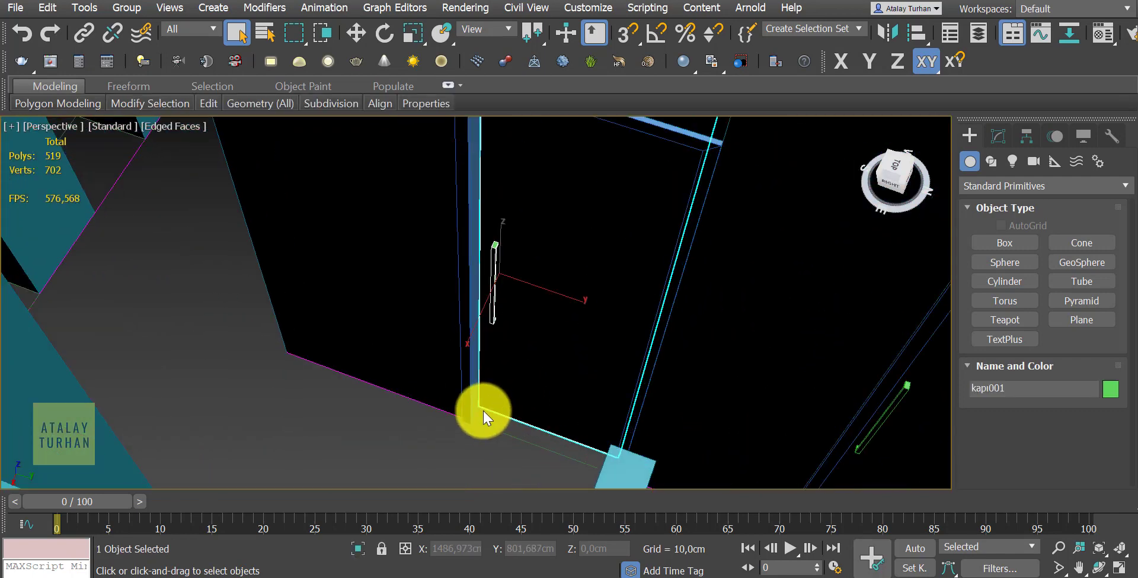
pyautogui.scroll(-2, 568, 358)
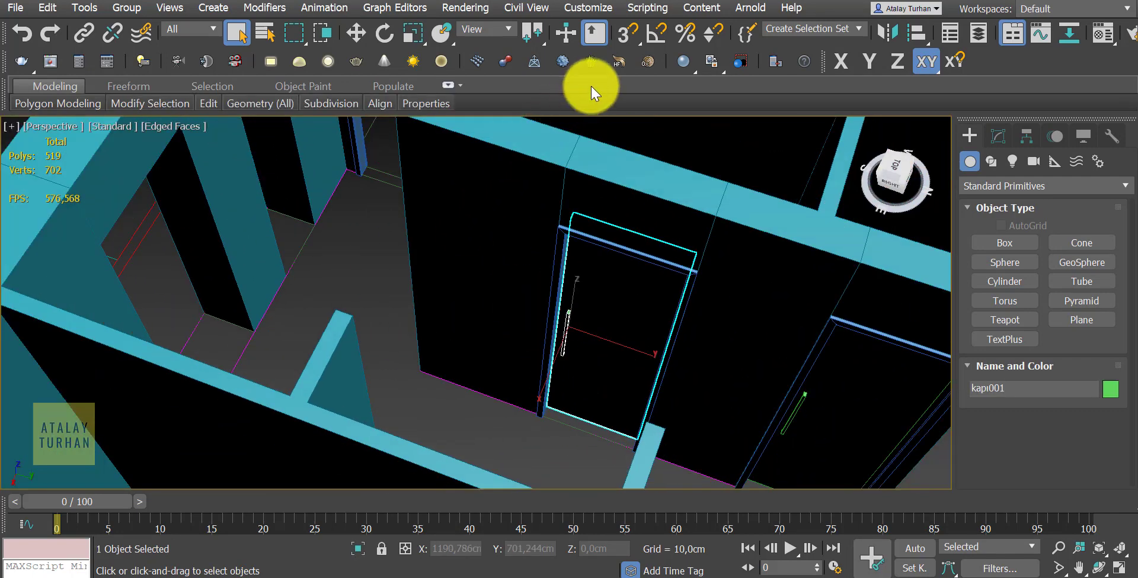
# Activate Select and Move constrained to the Y axis
pyautogui.click(358, 32)
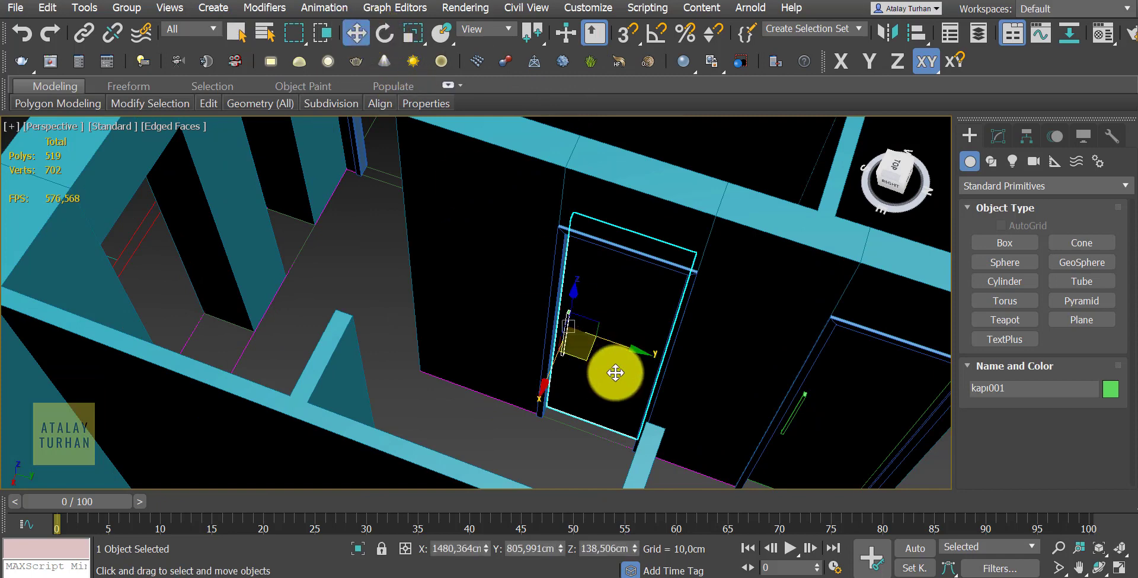
pyautogui.press('F8')
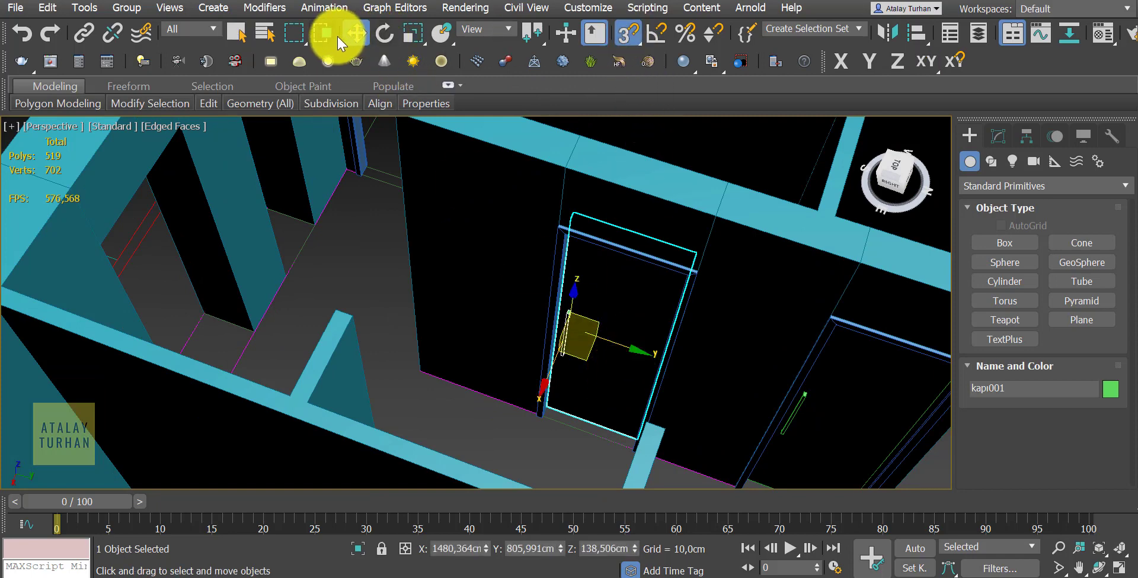
pyautogui.click(935, 65)
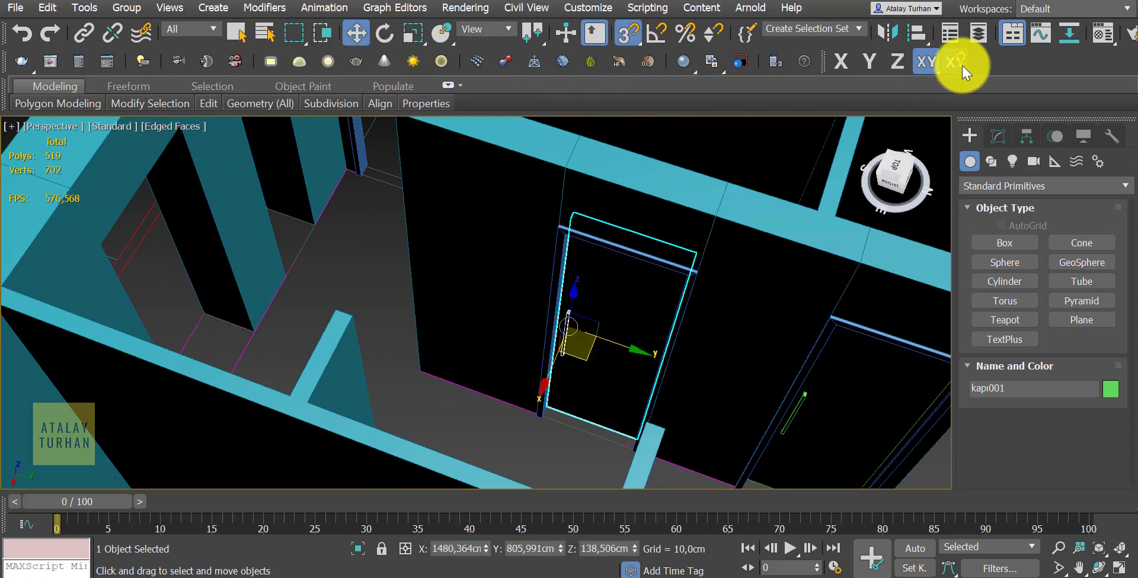
pyautogui.click(865, 63)
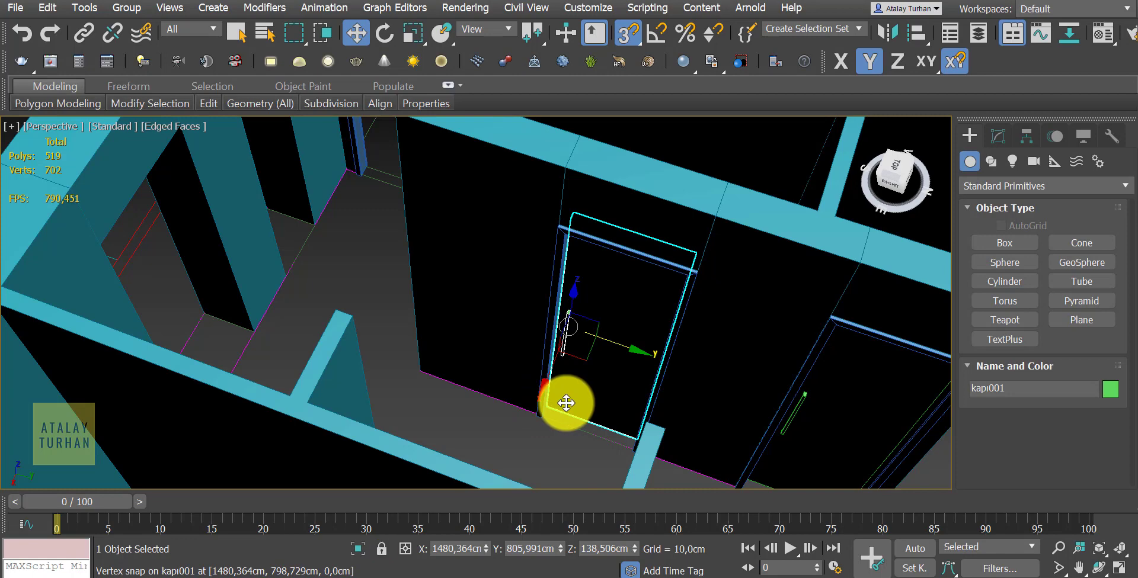
# Lock the selection and Shift-drag a door copy toward the left wall opening
pyautogui.scroll(2, 541, 454)
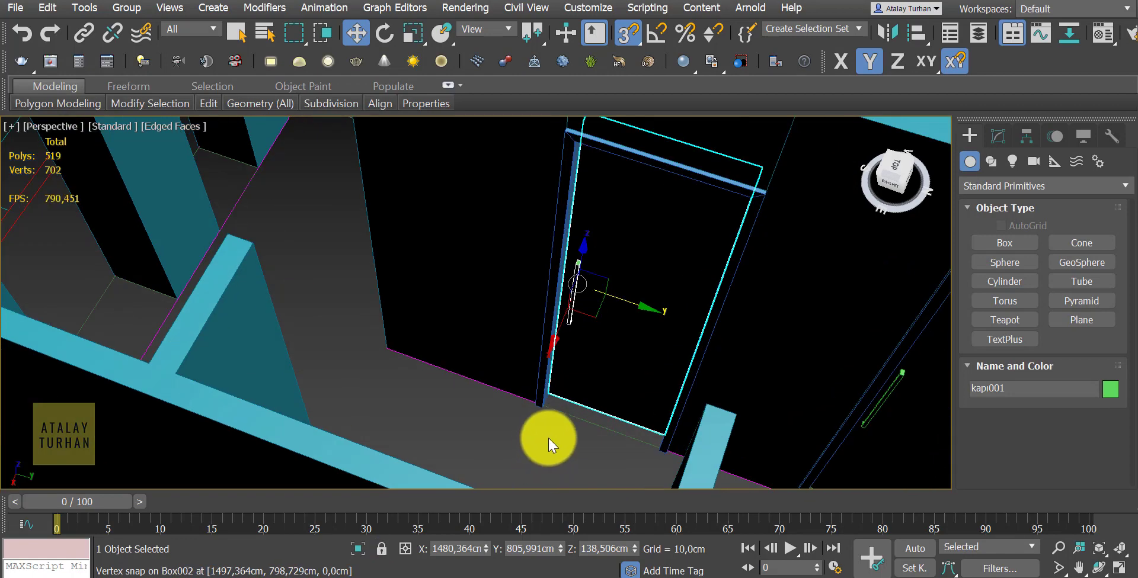
pyautogui.scroll(-2, 549, 439)
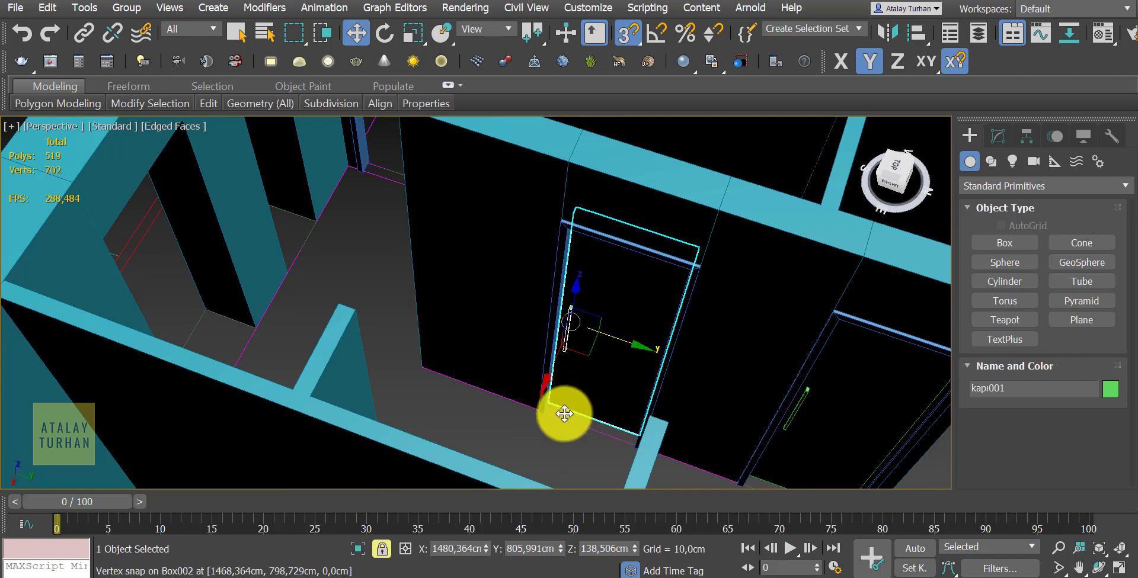
pyautogui.scroll(2, 561, 409)
pyautogui.press('space')
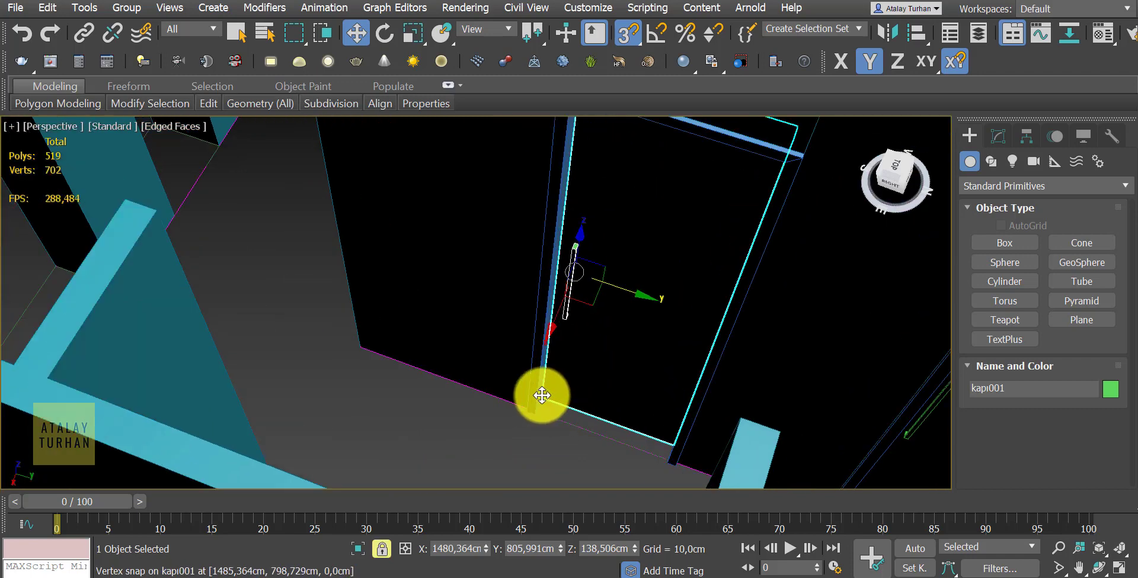
pyautogui.press('space')
pyautogui.scroll(-3, 447, 437)
pyautogui.scroll(-3, 487, 411)
pyautogui.moveTo(521, 406); pyautogui.dragTo(413, 278)
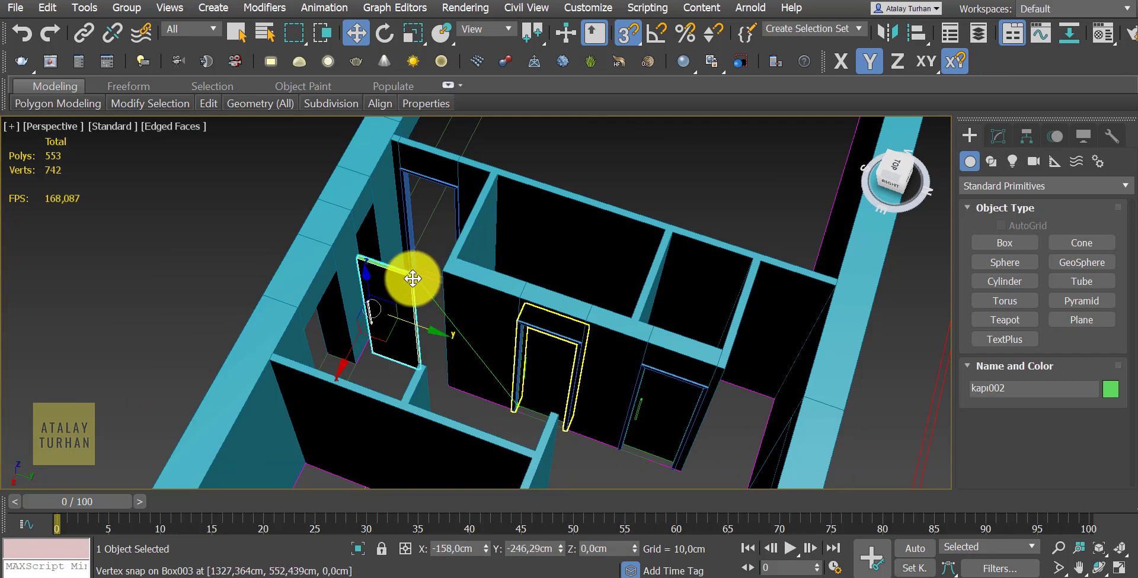
# Drop the copy at the left doorway and confirm it as an independent Copy named kapi002
pyautogui.keyDown('shift'); pyautogui.moveTo(413, 278); pyautogui.dragTo(413, 279); pyautogui.keyUp('shift')
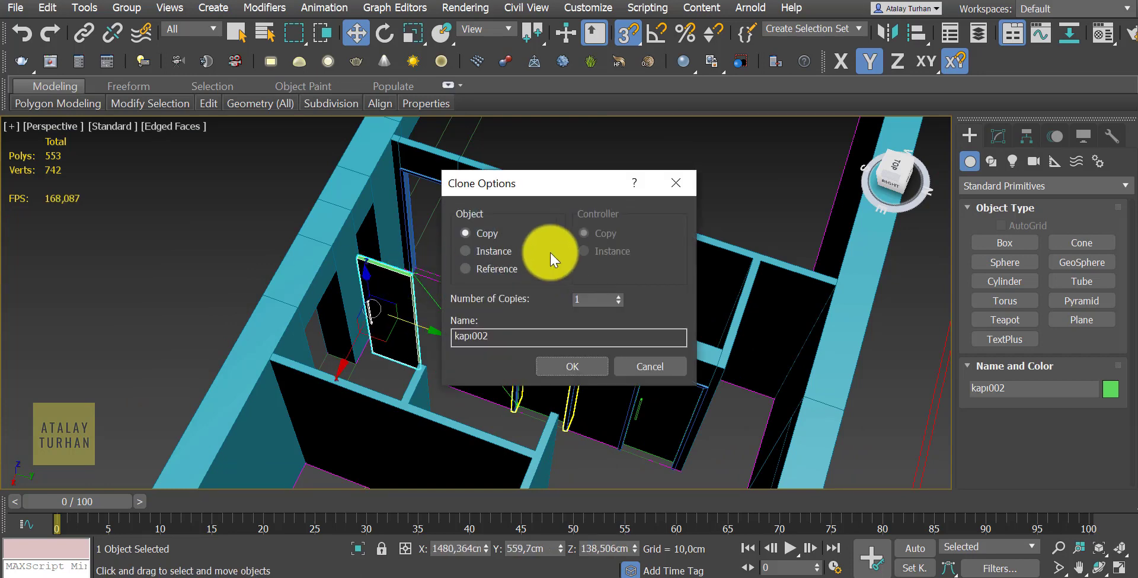
pyautogui.click(565, 367)
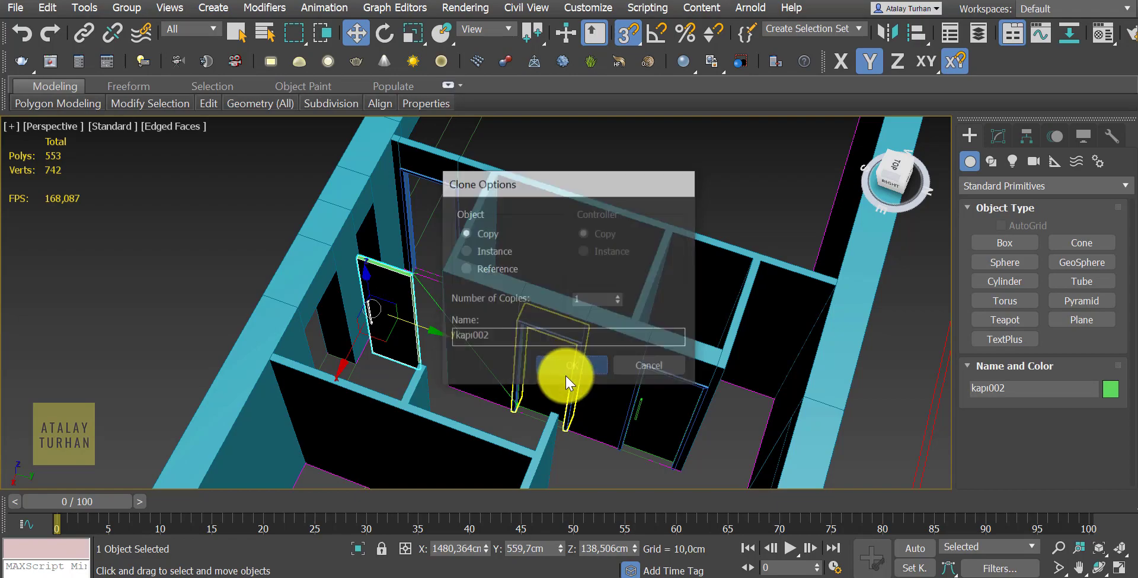
pyautogui.scroll(2, 506, 370)
pyautogui.scroll(1, 505, 370)
pyautogui.scroll(2, 444, 363)
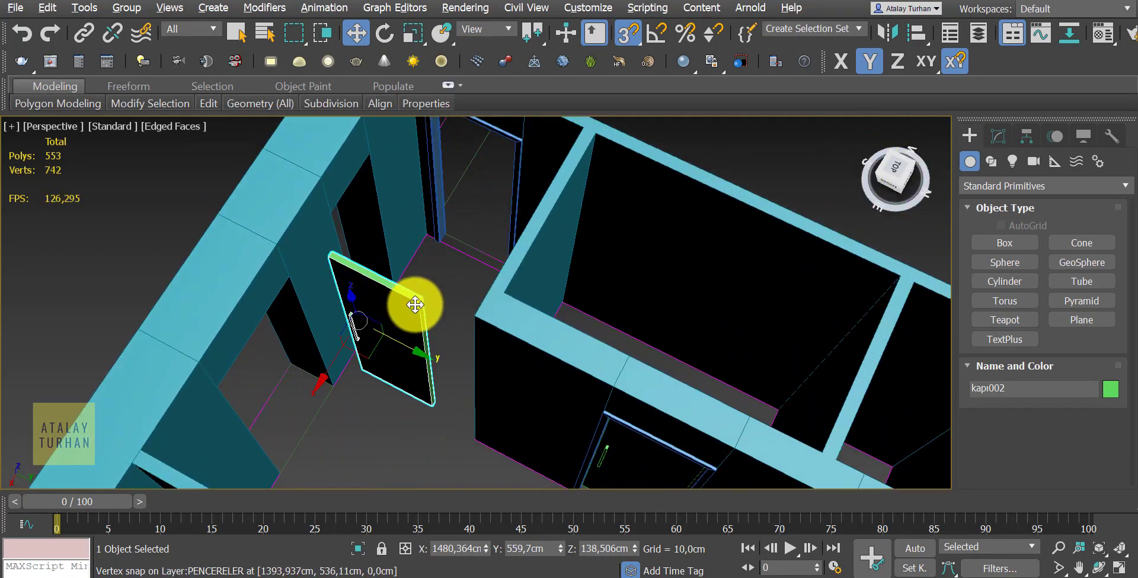
pyautogui.scroll(2, 412, 299)
pyautogui.scroll(2, 444, 338)
pyautogui.moveTo(459, 336)
pyautogui.keyDown('alt'); pyautogui.mouseDown(button='middle')
pyautogui.moveTo(483, 336)
pyautogui.moveTo(445, 350)
pyautogui.moveTo(503, 279)
pyautogui.moveTo(500, 338)
pyautogui.mouseUp(button='middle'); pyautogui.keyUp('alt')
# Align kapi002 to Box003 on X Position only, pivot point to pivot point
pyautogui.click(918, 33)
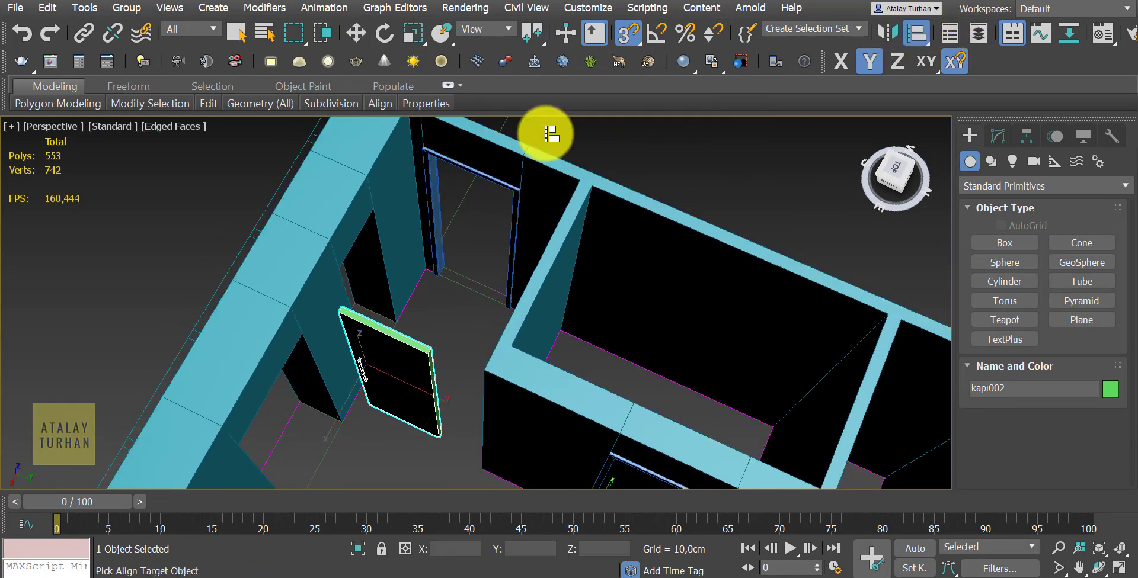
pyautogui.click(438, 192)
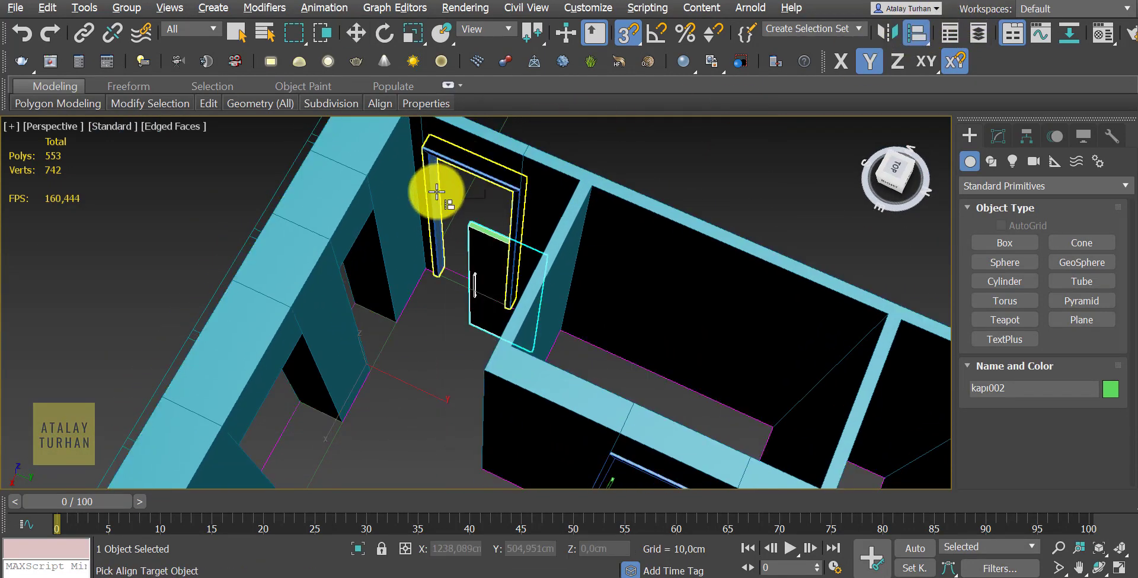
pyautogui.moveTo(543, 121); pyautogui.dragTo(762, 134)
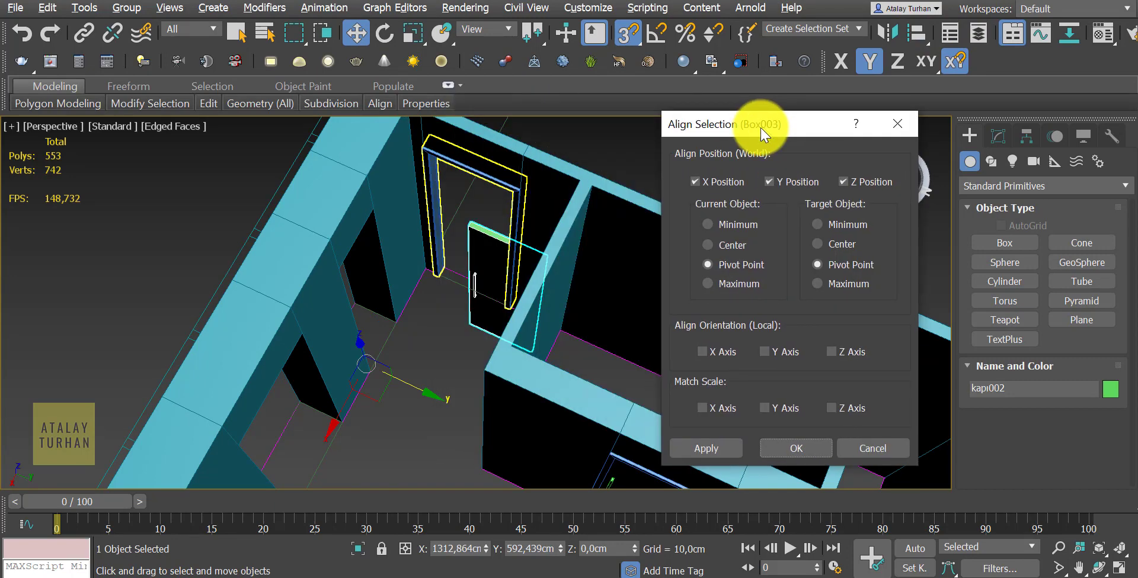
pyautogui.click(853, 188)
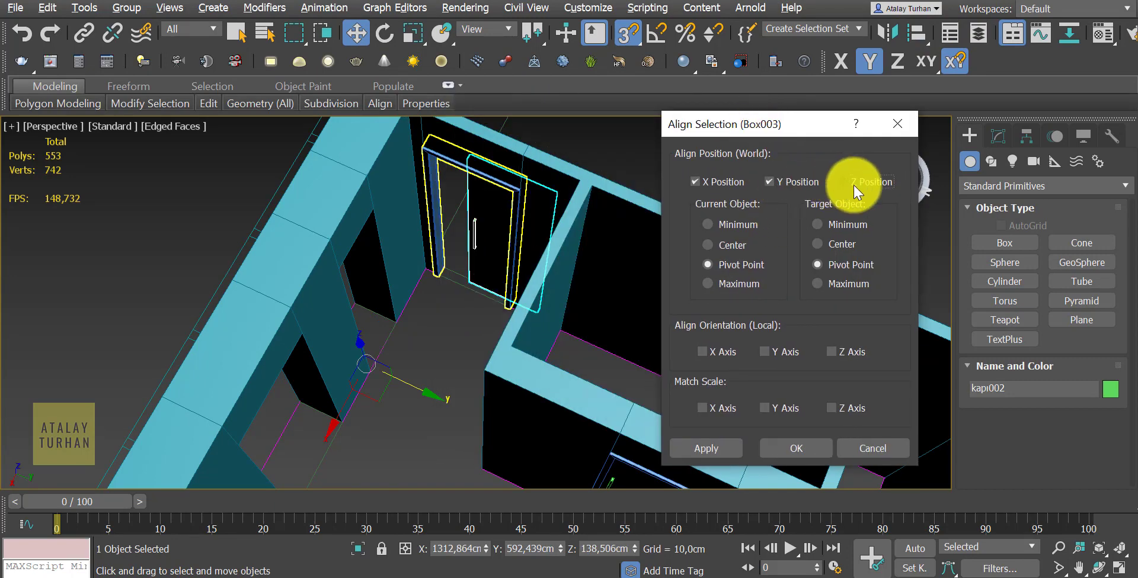
pyautogui.click(719, 182)
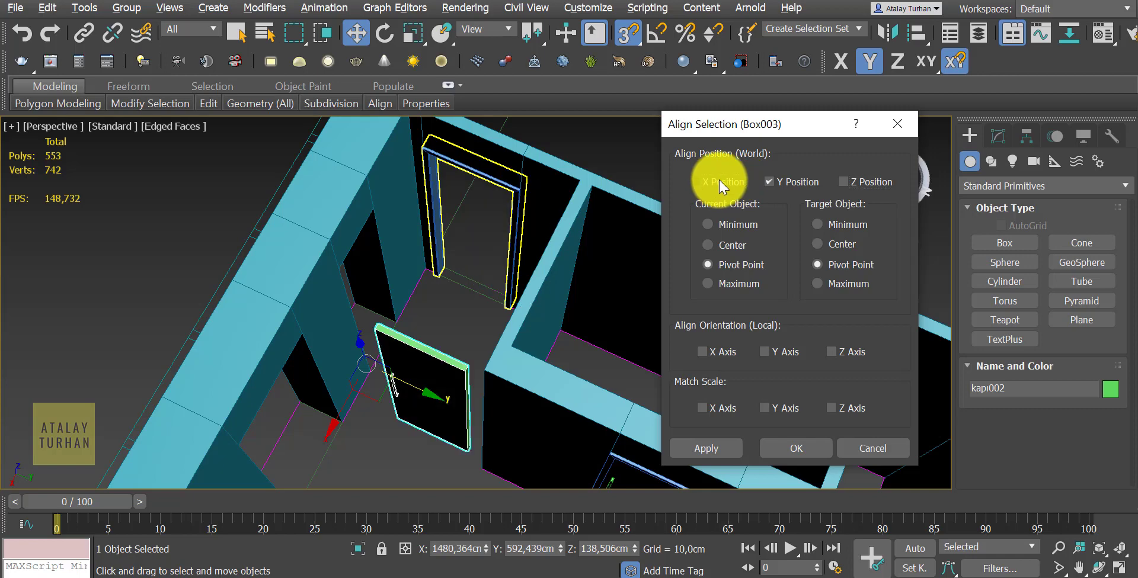
pyautogui.click(792, 182)
pyautogui.click(710, 183)
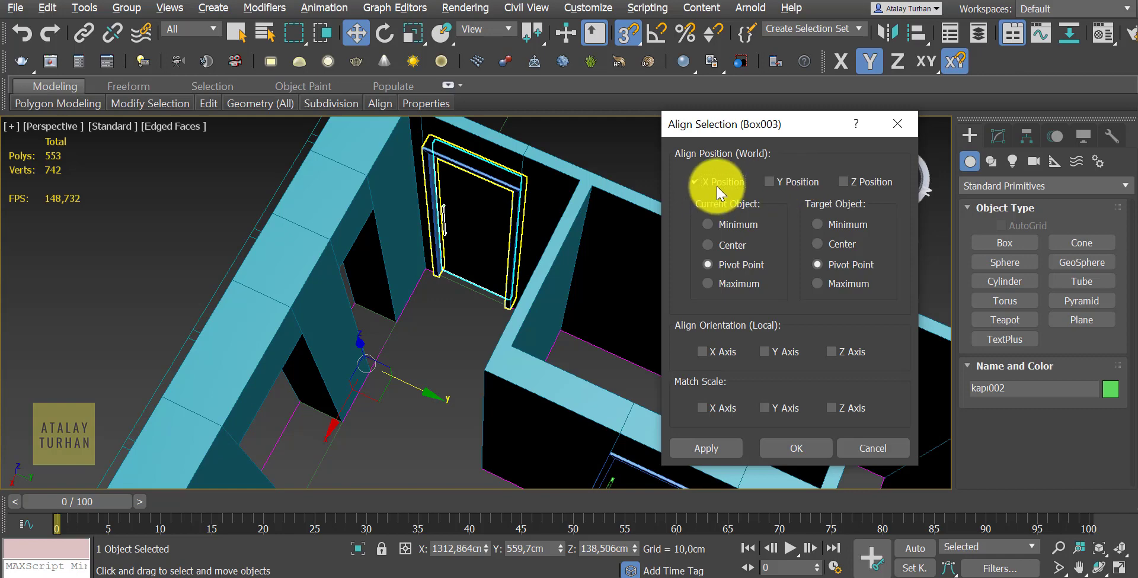
pyautogui.click(731, 264)
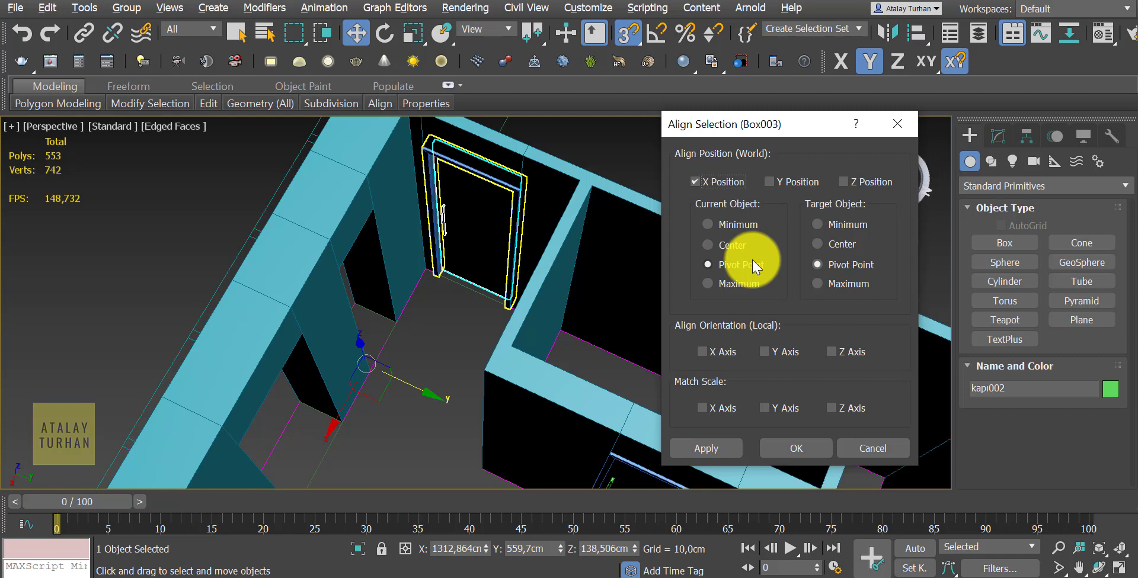
pyautogui.click(699, 448)
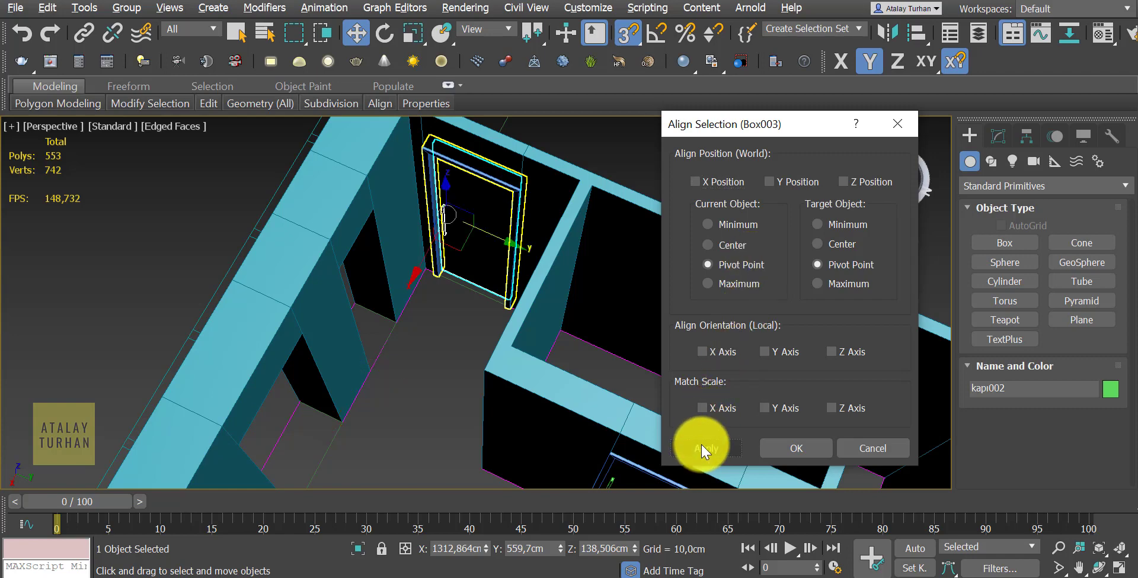
pyautogui.click(787, 454)
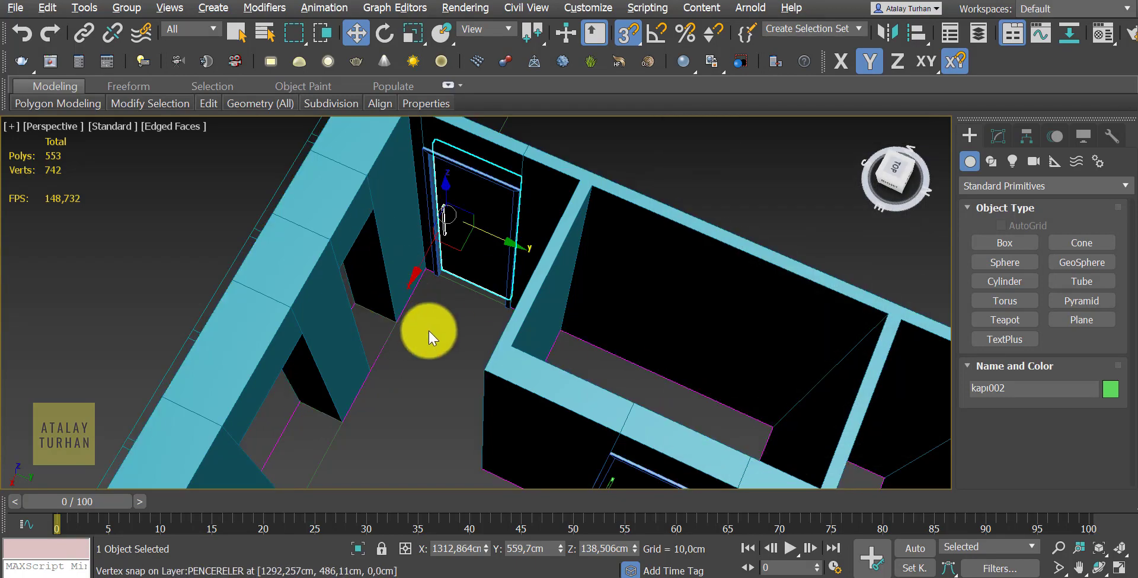
# Orbit and zoom to look down at door kapi002 from above
pyautogui.scroll(3, 438, 320)
pyautogui.keyDown('alt'); pyautogui.moveTo(449, 311); pyautogui.dragTo(469, 307, button='middle'); pyautogui.keyUp('alt')
pyautogui.scroll(2, 521, 286)
pyautogui.scroll(2, 548, 295)
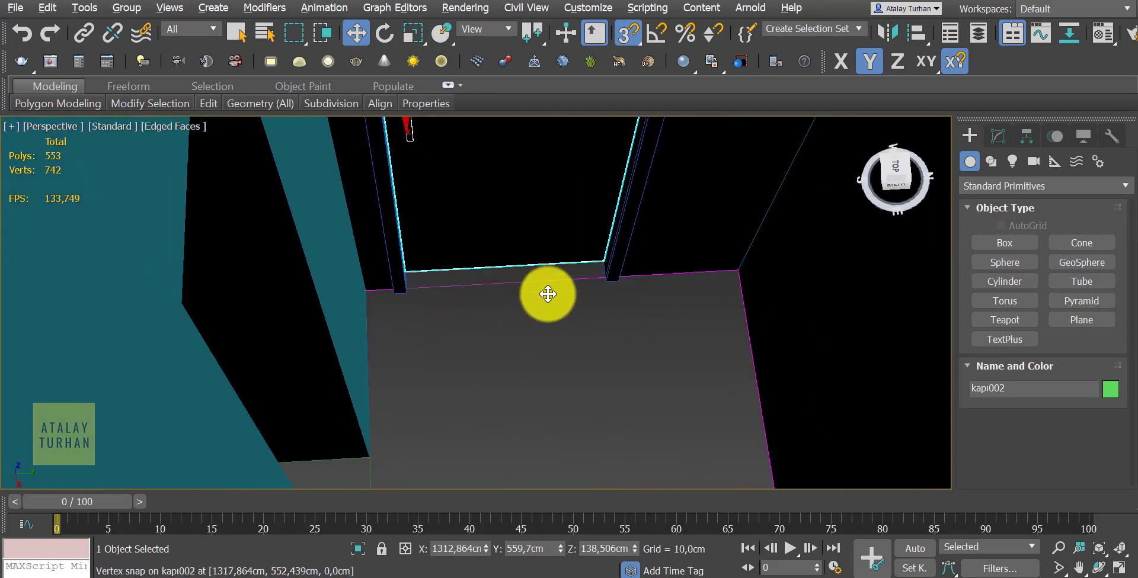
pyautogui.keyDown('alt'); pyautogui.moveTo(547, 294); pyautogui.dragTo(363, 295, button='middle'); pyautogui.keyUp('alt')
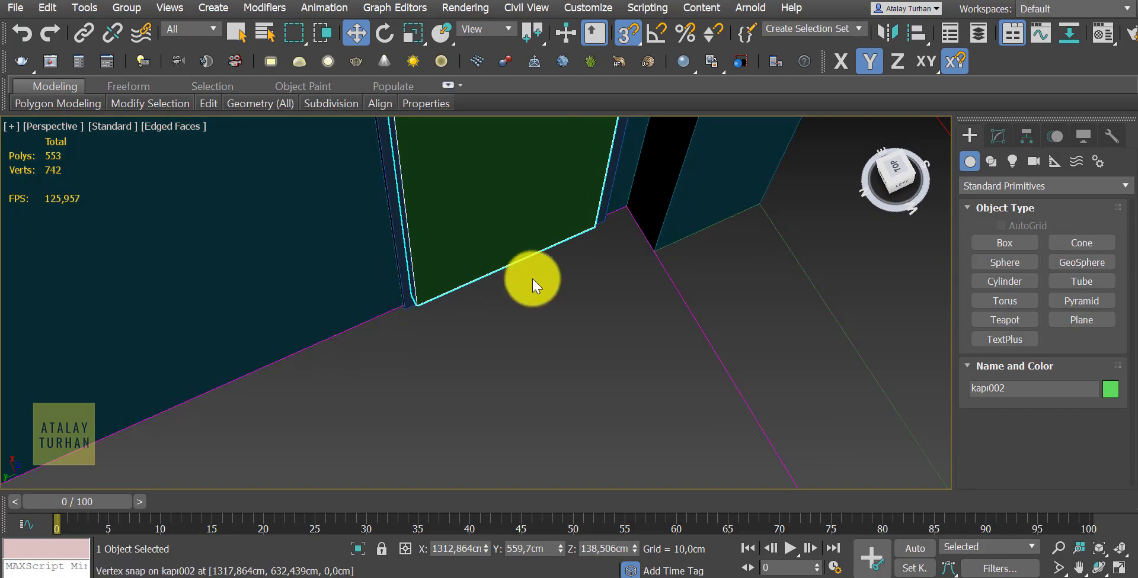
pyautogui.moveTo(532, 278)
pyautogui.keyDown('alt'); pyautogui.mouseDown(button='middle')
pyautogui.moveTo(571, 286)
pyautogui.moveTo(569, 386)
pyautogui.moveTo(653, 378)
pyautogui.moveTo(515, 359)
pyautogui.moveTo(392, 371)
pyautogui.moveTo(491, 370)
pyautogui.mouseUp(button='middle'); pyautogui.keyUp('alt')
pyautogui.scroll(2, 515, 360)
pyautogui.scroll(2, 521, 357)
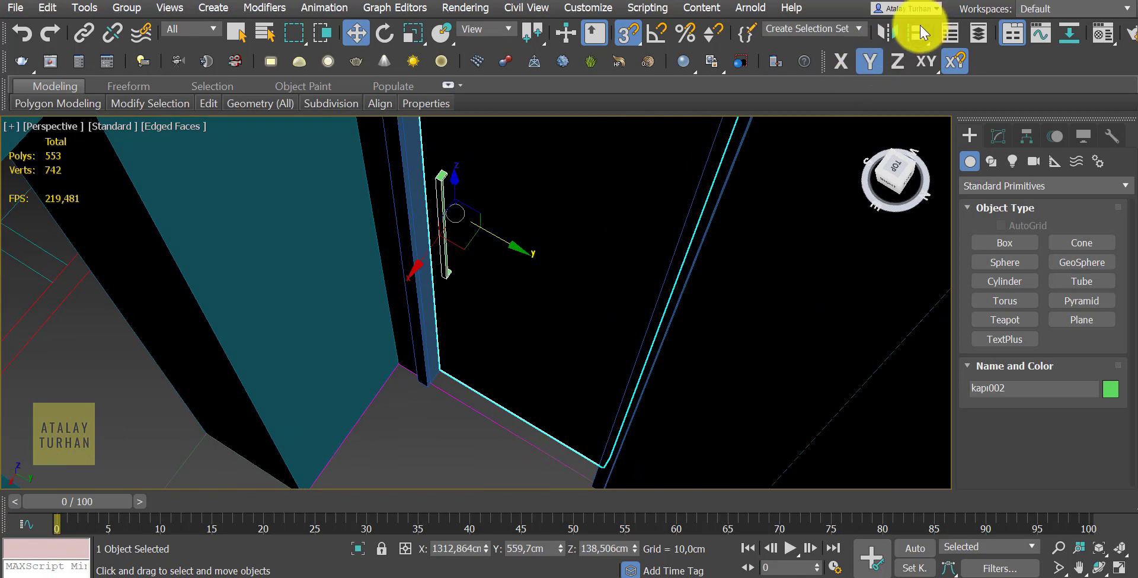
# Re-align kapi002 to Box003 on X, Center to Center
pyautogui.click(919, 30)
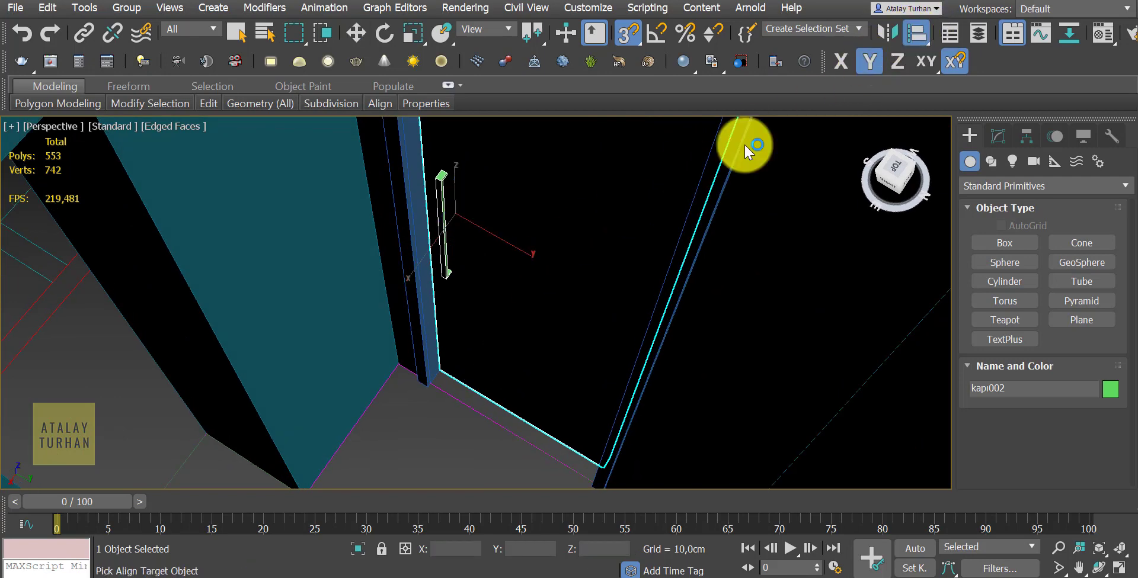
pyautogui.click(407, 240)
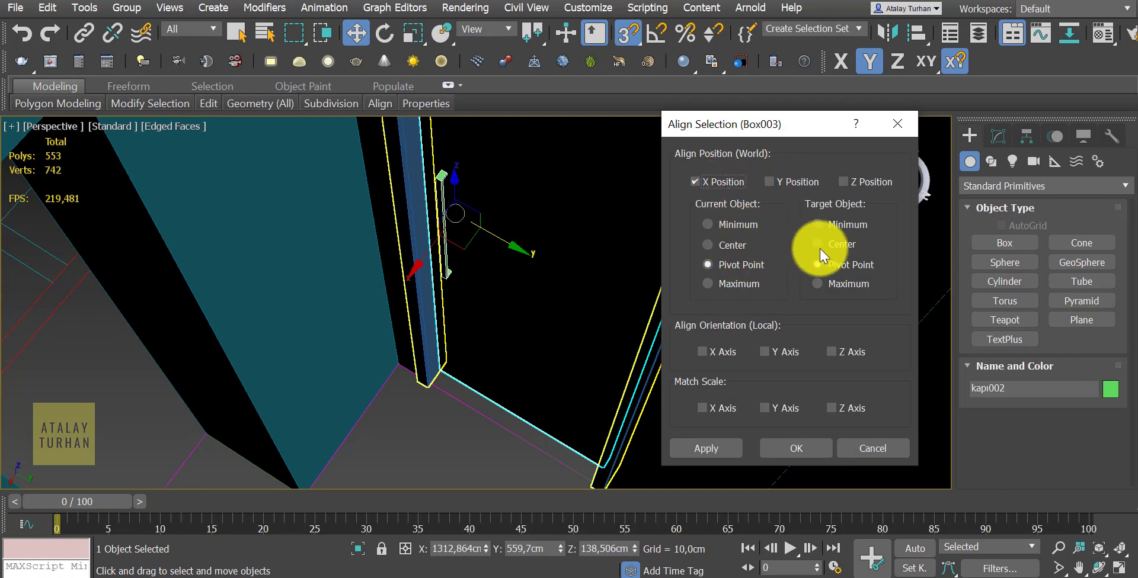
pyautogui.click(841, 244)
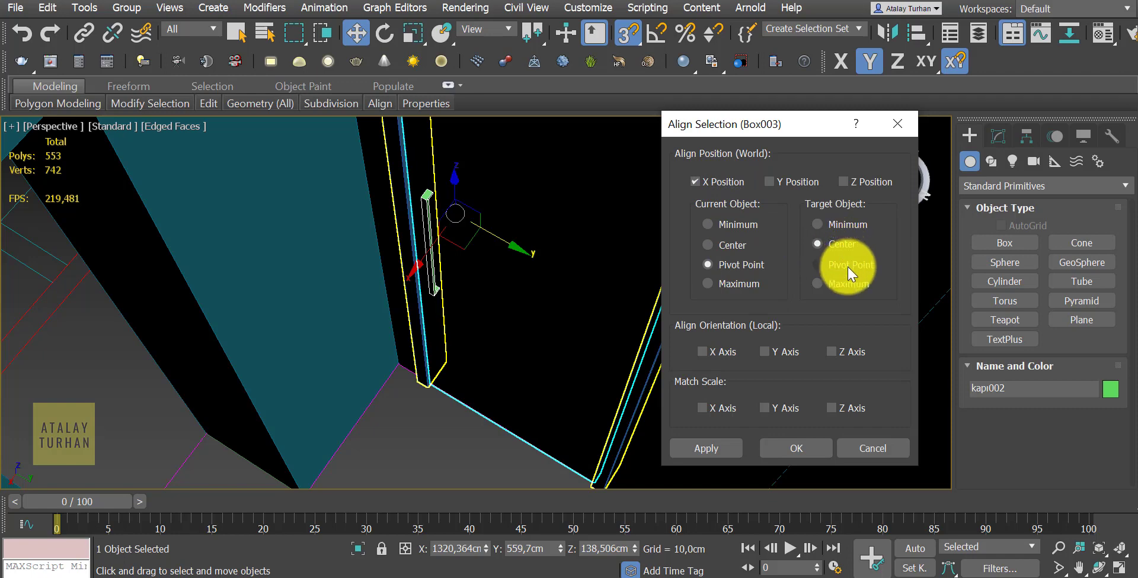
pyautogui.click(847, 266)
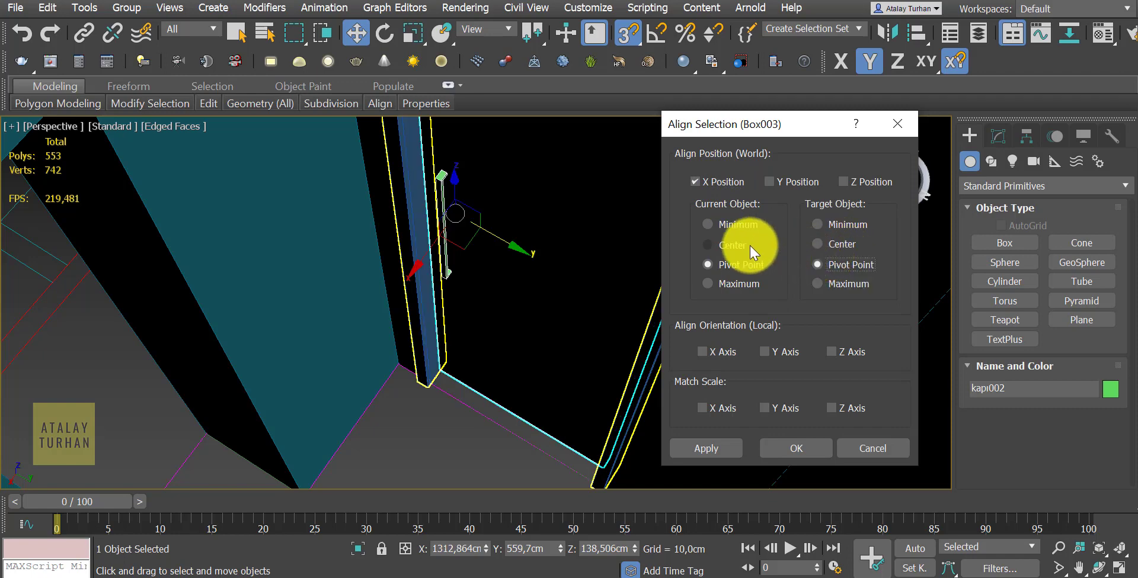
pyautogui.click(746, 246)
pyautogui.click(844, 247)
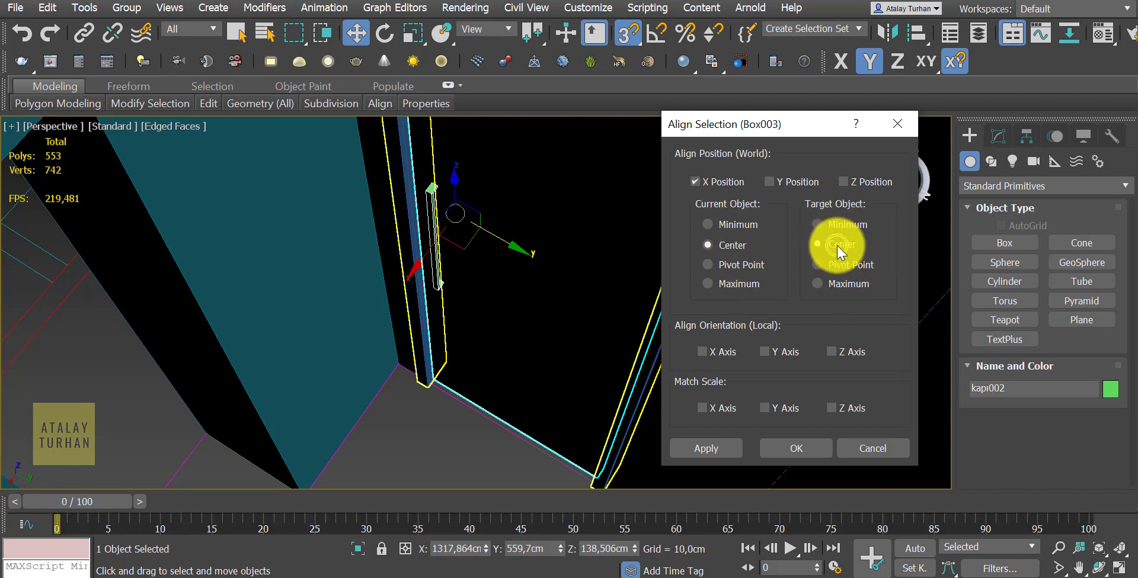
pyautogui.click(706, 447)
pyautogui.click(794, 445)
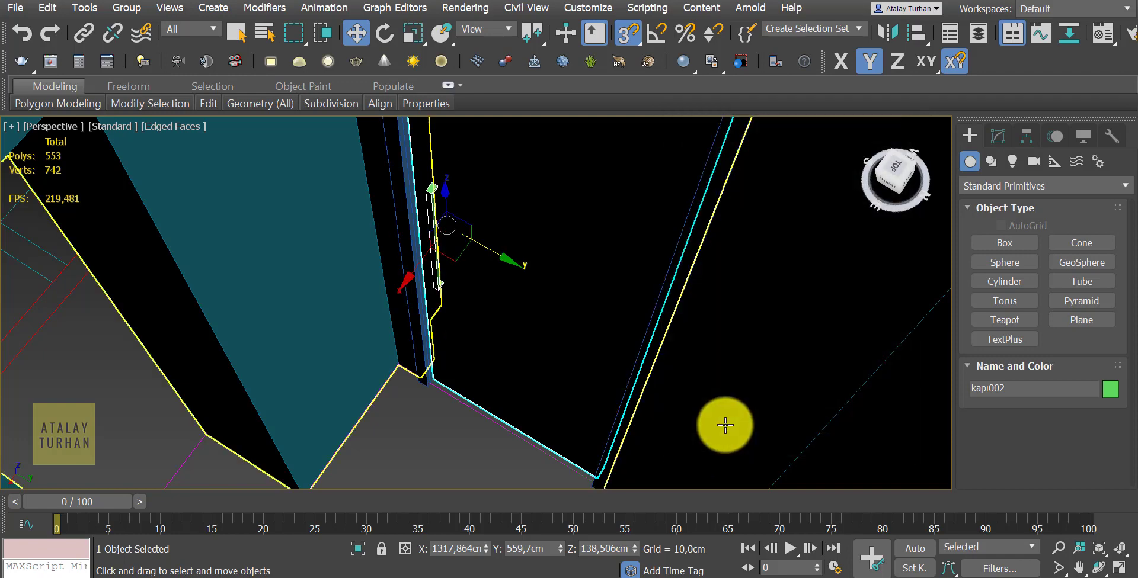
# Orbit and zoom onto the door's base edge to inspect the alignment
pyautogui.moveTo(723, 427)
pyautogui.keyDown('alt'); pyautogui.mouseDown(button='middle')
pyautogui.moveTo(610, 429)
pyautogui.moveTo(561, 363)
pyautogui.mouseUp(button='middle'); pyautogui.keyUp('alt')
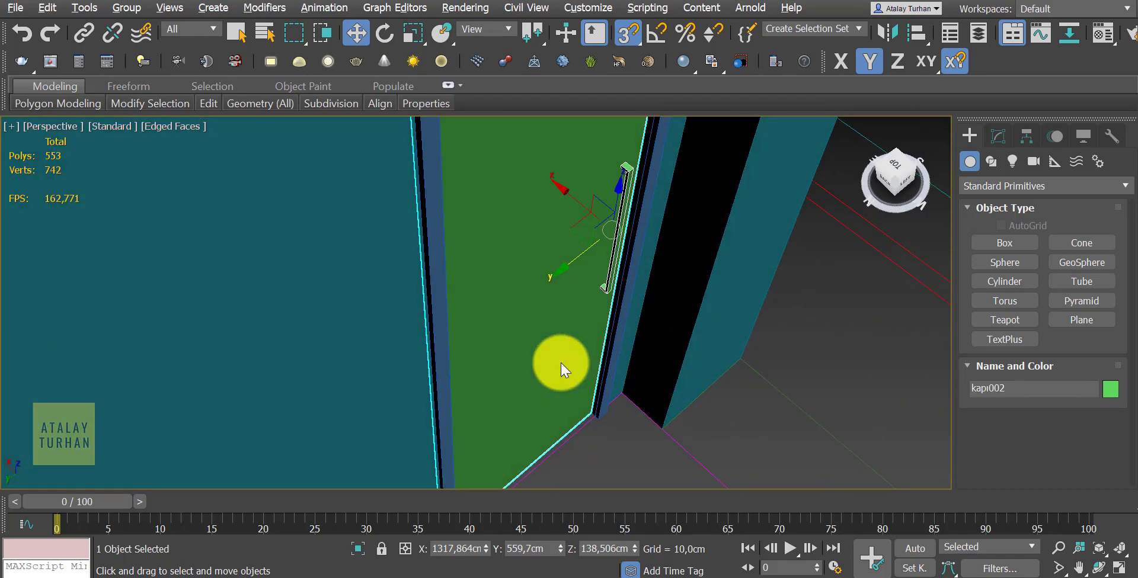
pyautogui.scroll(5, 579, 399)
pyautogui.moveTo(581, 428)
pyautogui.keyDown('alt'); pyautogui.mouseDown(button='middle')
pyautogui.moveTo(665, 452)
pyautogui.moveTo(531, 341)
pyautogui.moveTo(498, 419)
pyautogui.mouseUp(button='middle'); pyautogui.keyUp('alt')
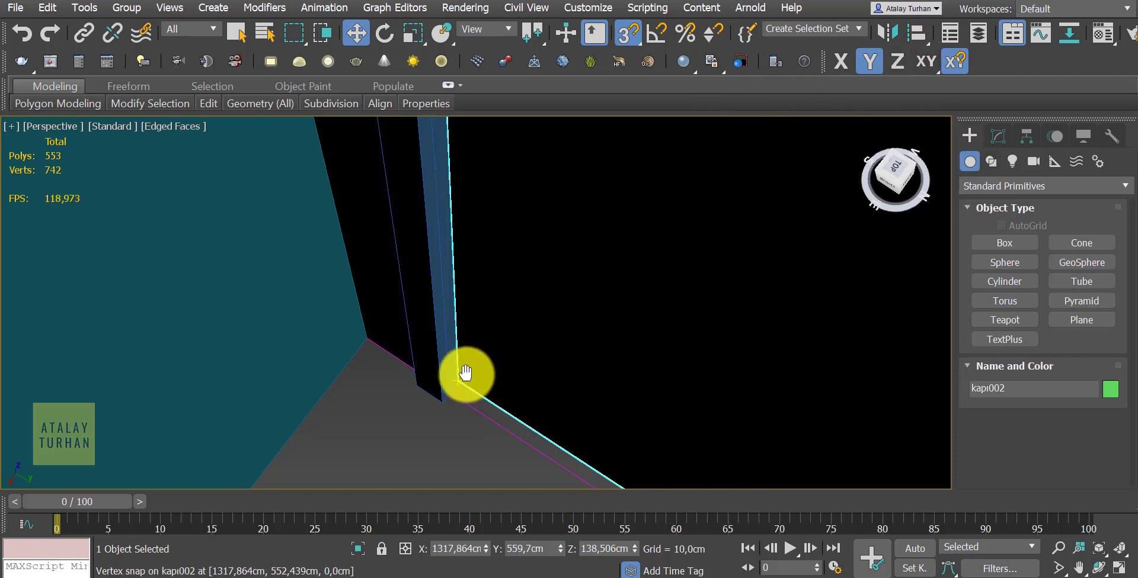
pyautogui.scroll(1, 465, 375)
pyautogui.scroll(1, 463, 367)
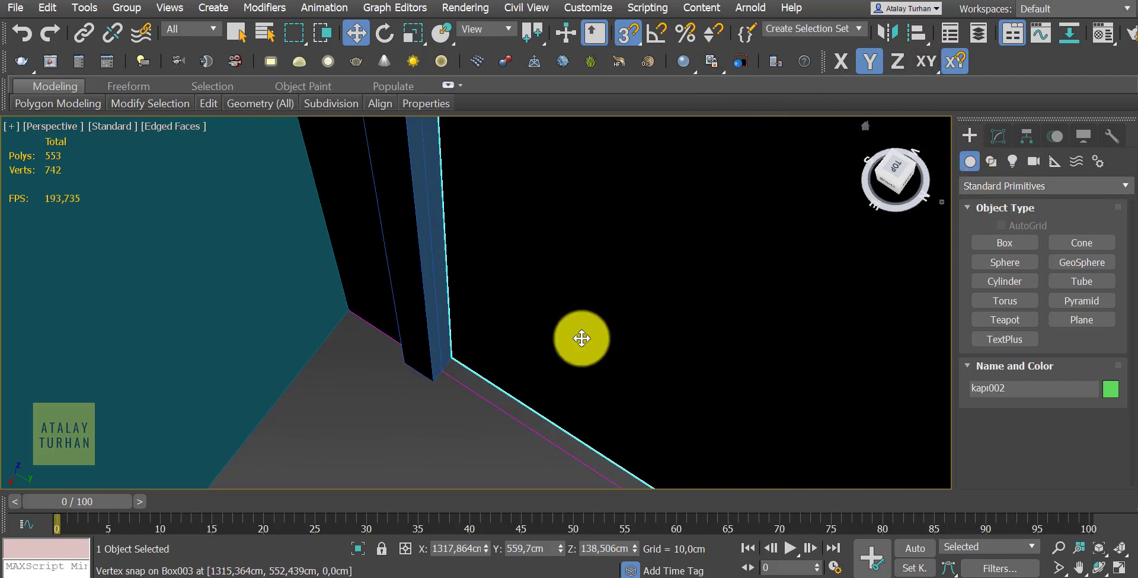
pyautogui.click(1052, 168)
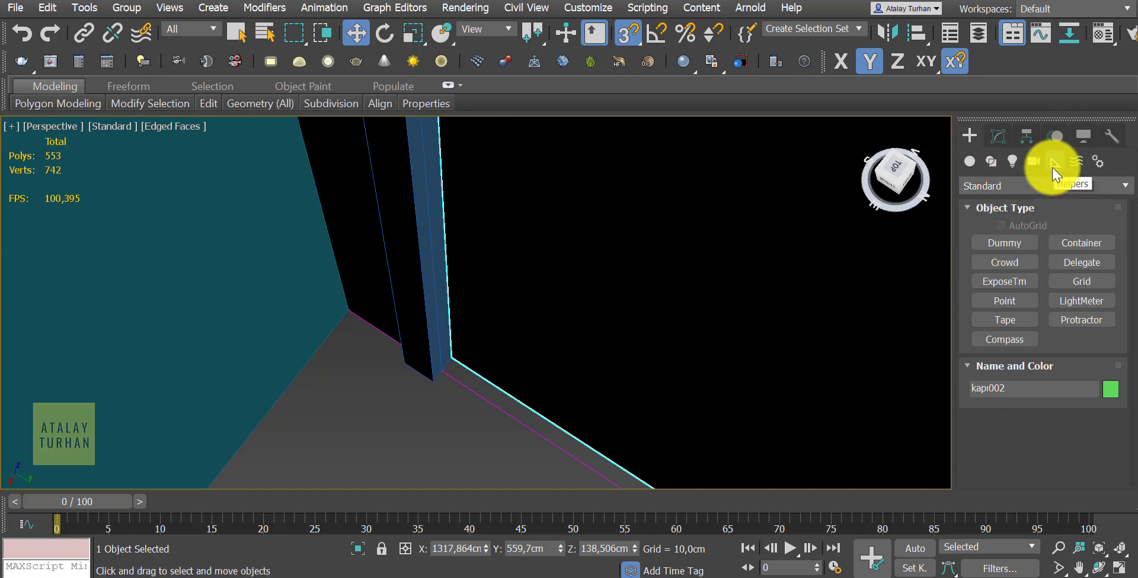
pyautogui.click(1006, 324)
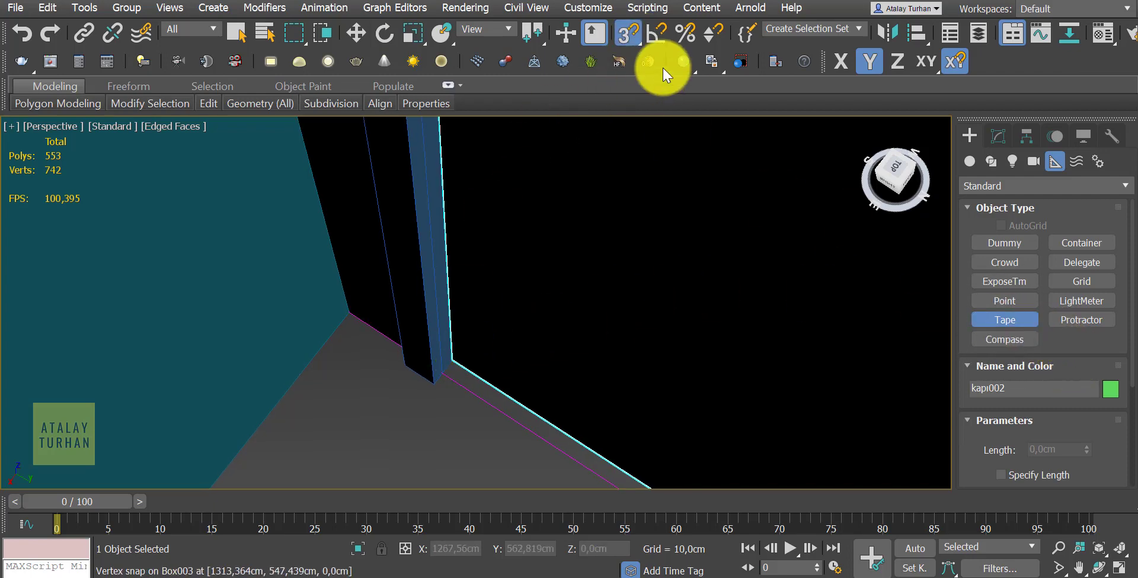
pyautogui.rightClick(621, 34)
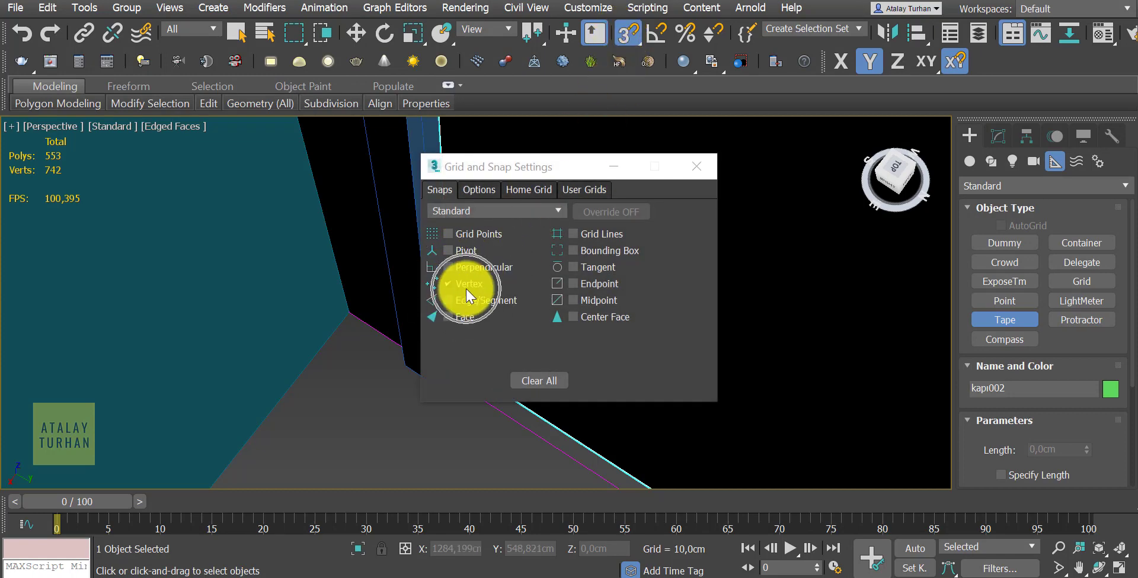
pyautogui.click(698, 160)
pyautogui.scroll(2, 432, 384)
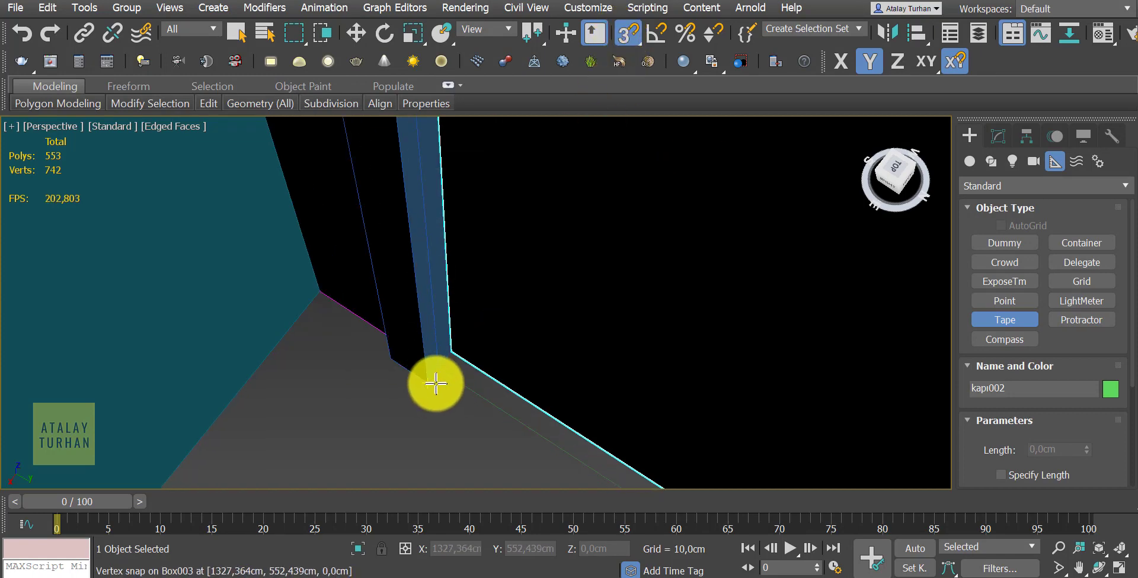
pyautogui.moveTo(437, 381)
pyautogui.mouseDown()
pyautogui.moveTo(460, 368)
pyautogui.moveTo(454, 351)
pyautogui.mouseUp()
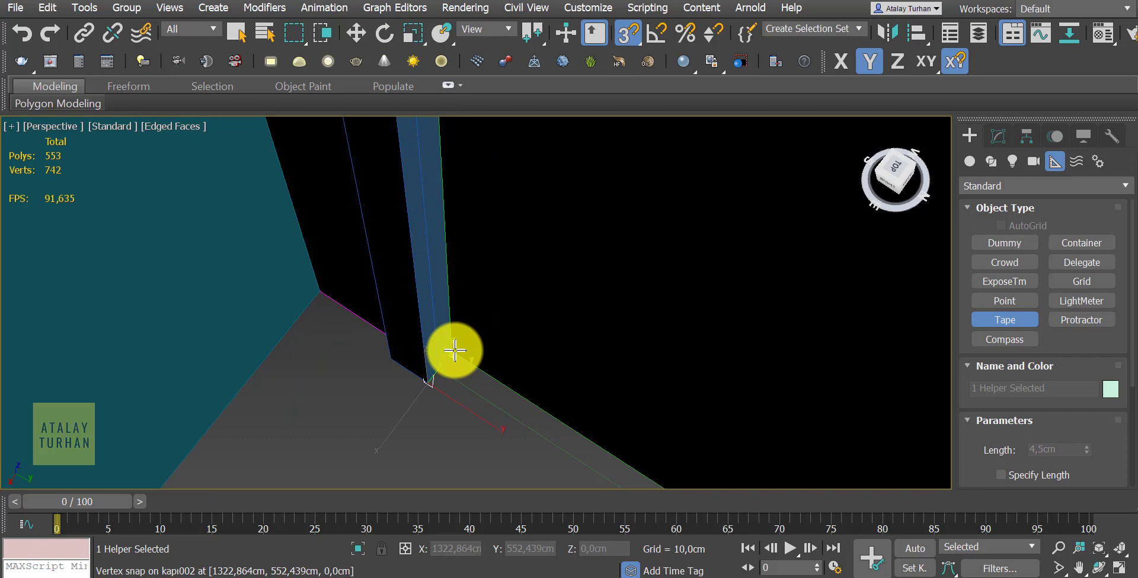
pyautogui.rightClick(455, 350)
pyautogui.moveTo(394, 414)
pyautogui.keyDown('alt'); pyautogui.mouseDown(button='middle')
pyautogui.moveTo(653, 368)
pyautogui.moveTo(635, 439)
pyautogui.moveTo(604, 398)
pyautogui.mouseUp(button='middle'); pyautogui.keyUp('alt')
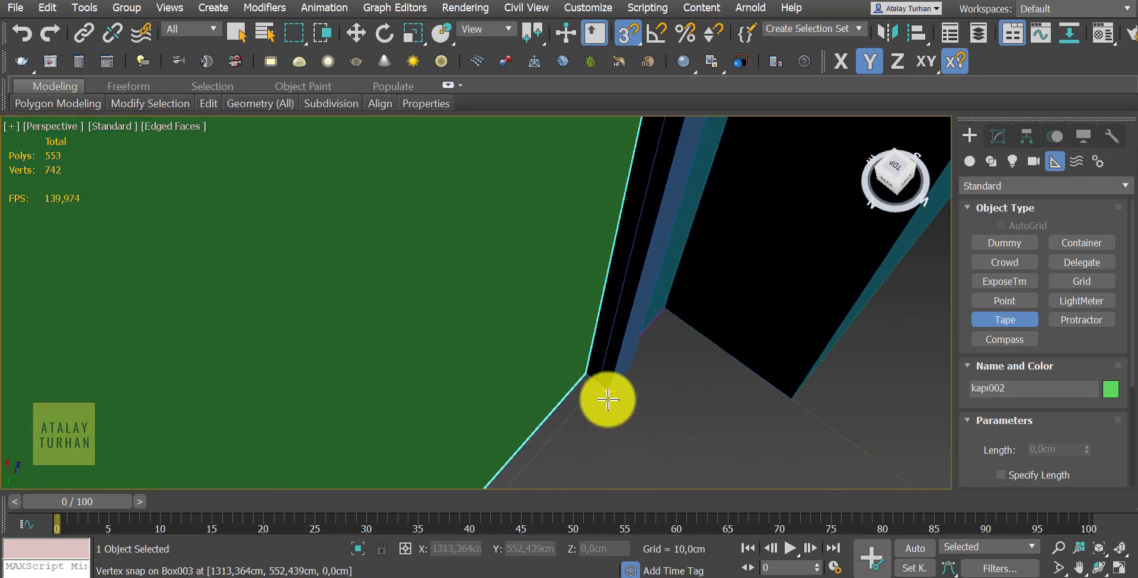
pyautogui.moveTo(605, 398); pyautogui.dragTo(584, 376)
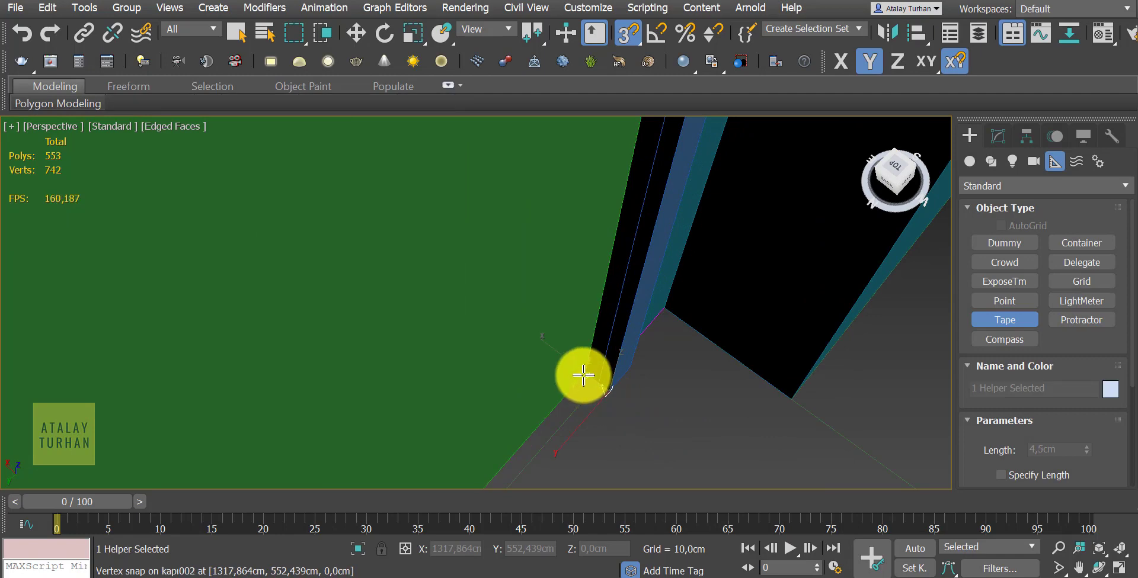
pyautogui.rightClick(583, 376)
pyautogui.moveTo(584, 376)
pyautogui.keyDown('alt'); pyautogui.mouseDown(button='middle')
pyautogui.moveTo(673, 375)
pyautogui.moveTo(609, 380)
pyautogui.moveTo(419, 350)
pyautogui.moveTo(552, 344)
pyautogui.mouseUp(button='middle'); pyautogui.keyUp('alt')
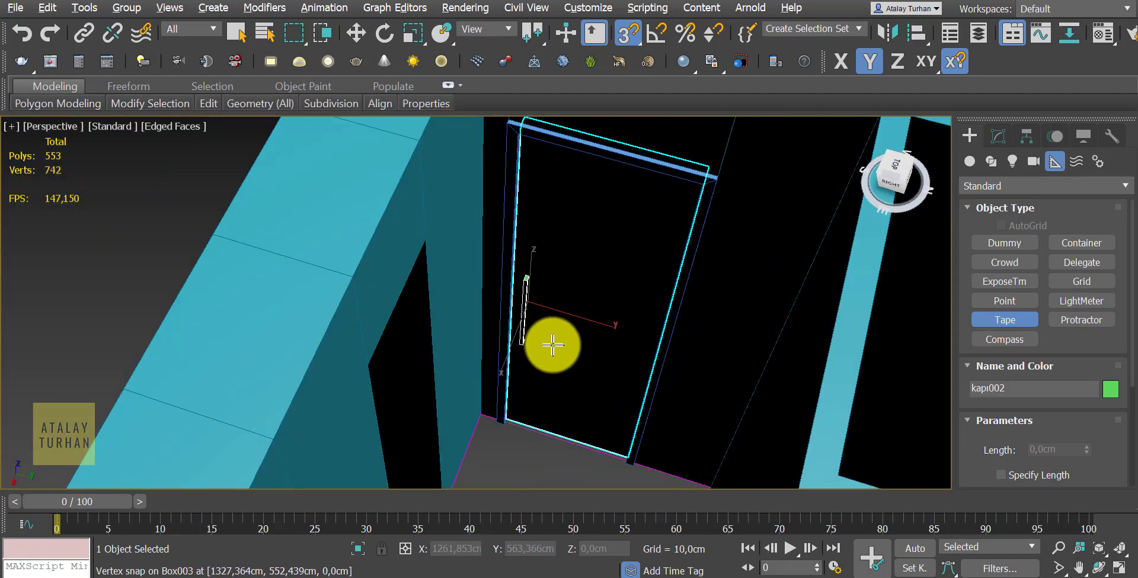
pyautogui.click(1022, 322)
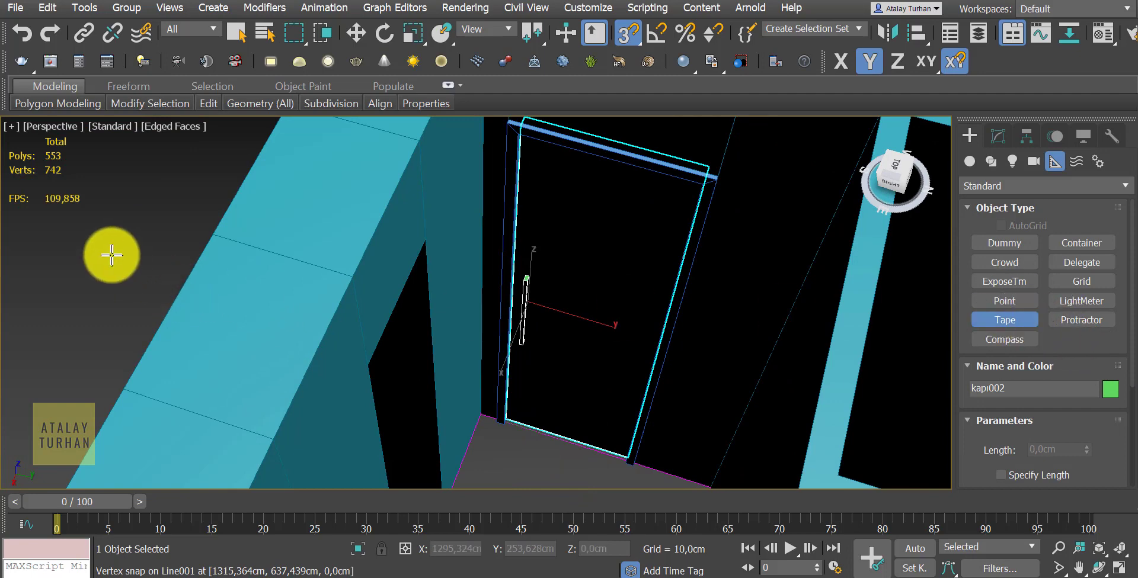
pyautogui.rightClick(111, 257)
pyautogui.scroll(-2, 111, 257)
pyautogui.keyDown('alt'); pyautogui.moveTo(431, 351); pyautogui.dragTo(539, 338, button='middle'); pyautogui.keyUp('alt')
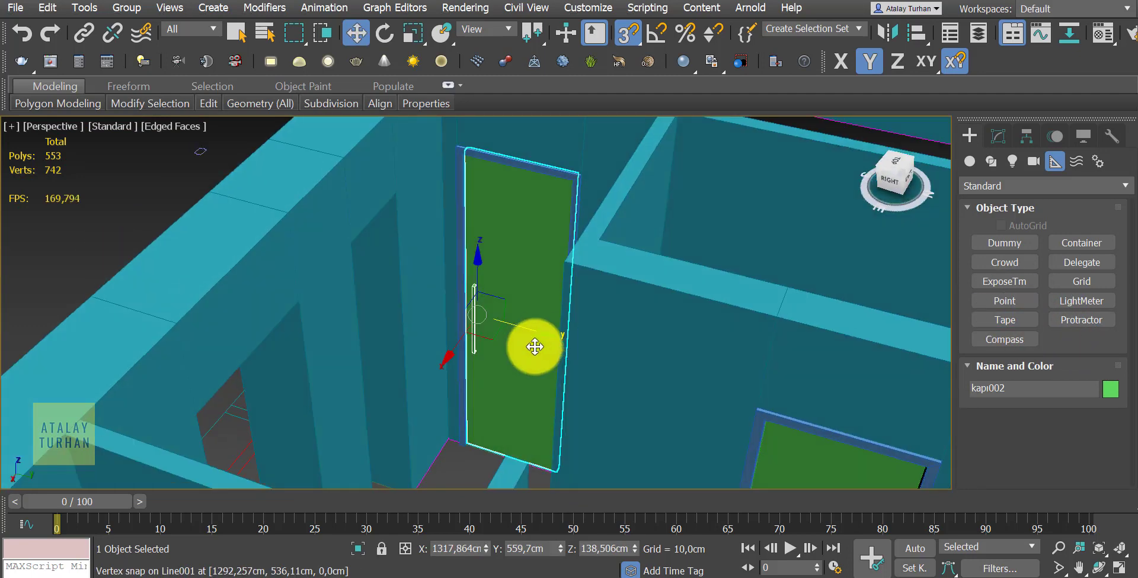
pyautogui.scroll(-1, 531, 346)
pyautogui.scroll(-3, 526, 370)
pyautogui.click(275, 249)
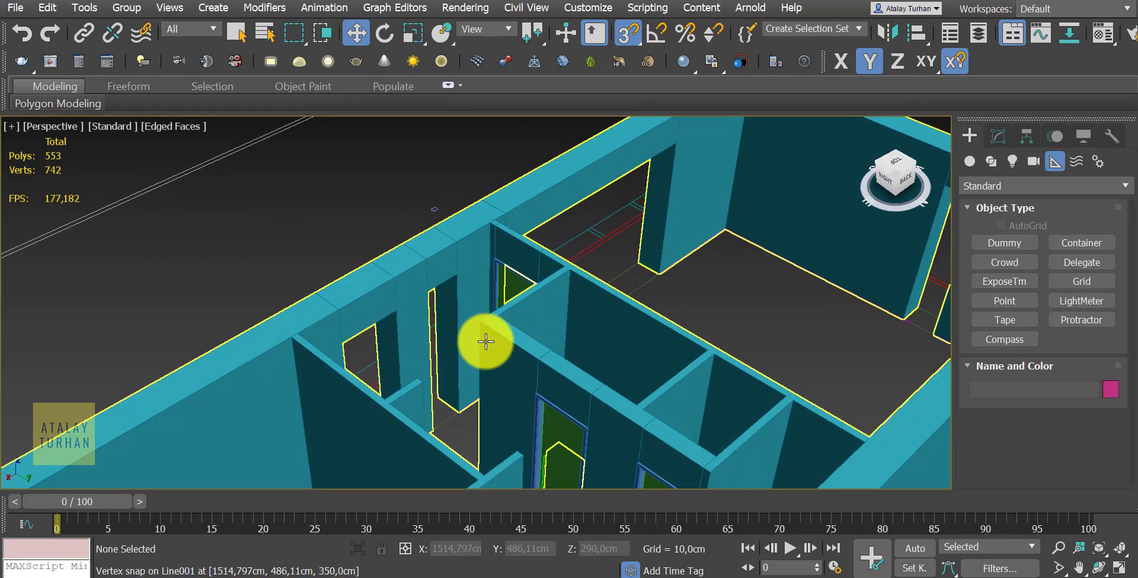
pyautogui.scroll(2, 601, 397)
pyautogui.scroll(1, 601, 397)
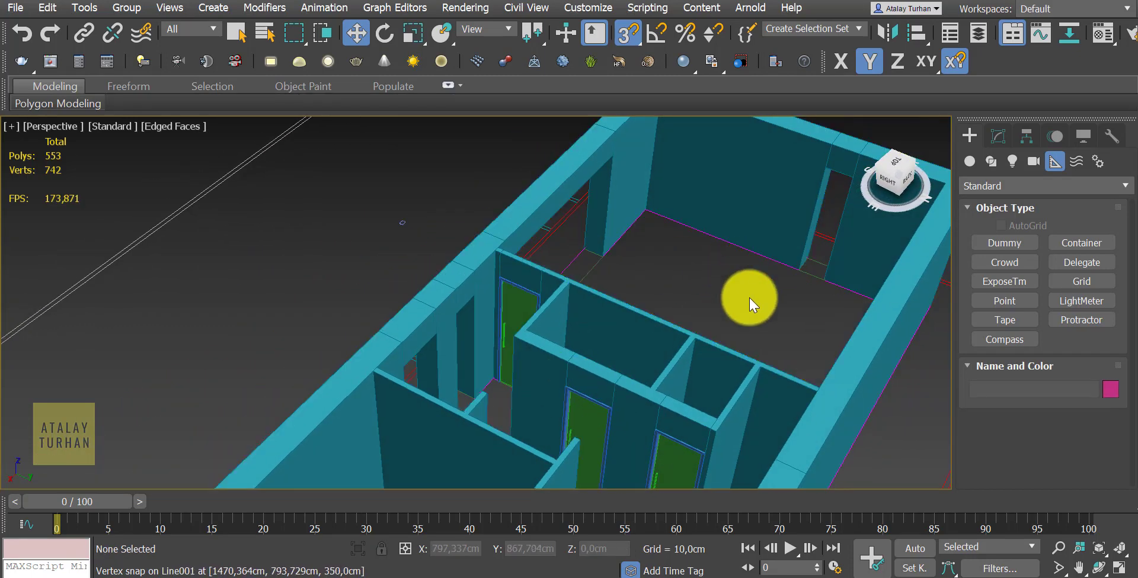
pyautogui.moveTo(749, 297); pyautogui.dragTo(742, 272, button='middle')
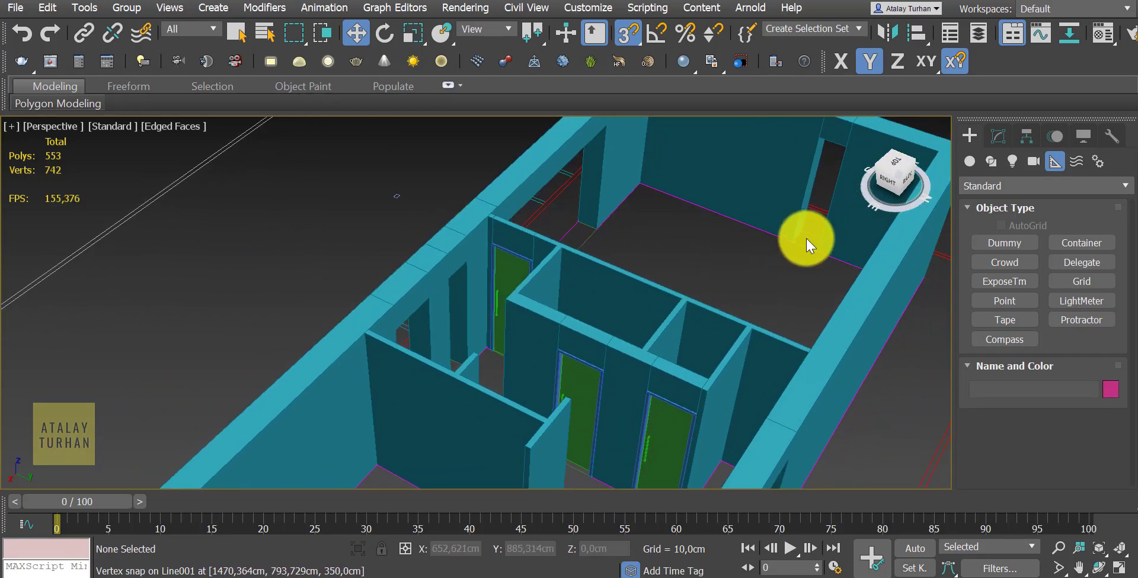
pyautogui.scroll(2, 805, 240)
pyautogui.scroll(2, 803, 242)
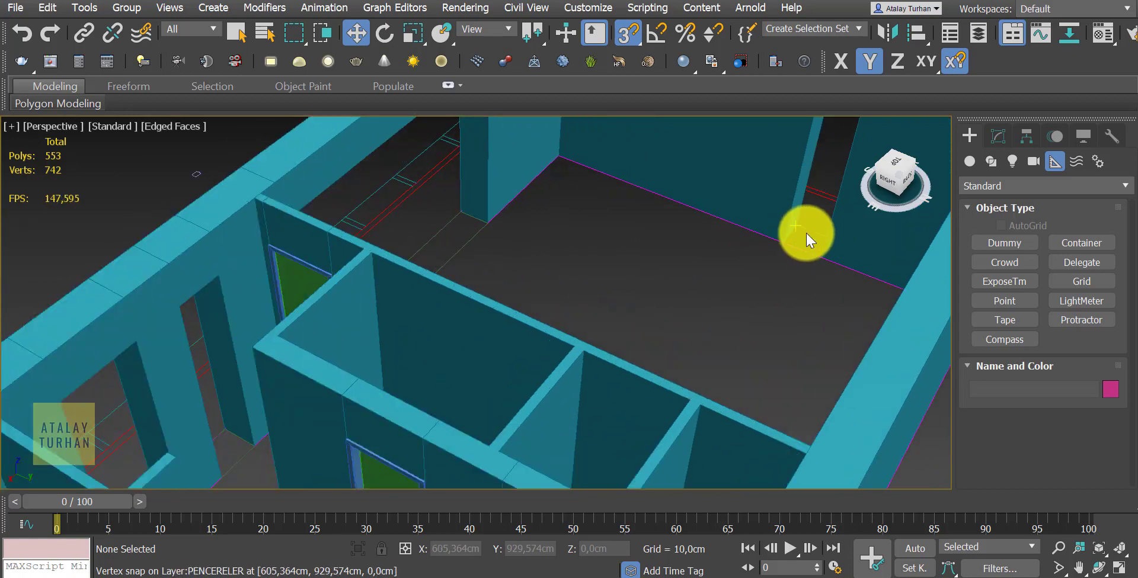
pyautogui.scroll(-5, 806, 233)
pyautogui.scroll(-3, 799, 243)
pyautogui.moveTo(692, 291)
pyautogui.keyDown('alt'); pyautogui.mouseDown(button='middle')
pyautogui.moveTo(795, 275)
pyautogui.moveTo(729, 361)
pyautogui.moveTo(713, 360)
pyautogui.moveTo(733, 364)
pyautogui.moveTo(763, 339)
pyautogui.moveTo(827, 393)
pyautogui.mouseUp(button='middle'); pyautogui.keyUp('alt')
pyautogui.scroll(2, 734, 365)
pyautogui.scroll(2, 680, 320)
pyautogui.scroll(1, 680, 320)
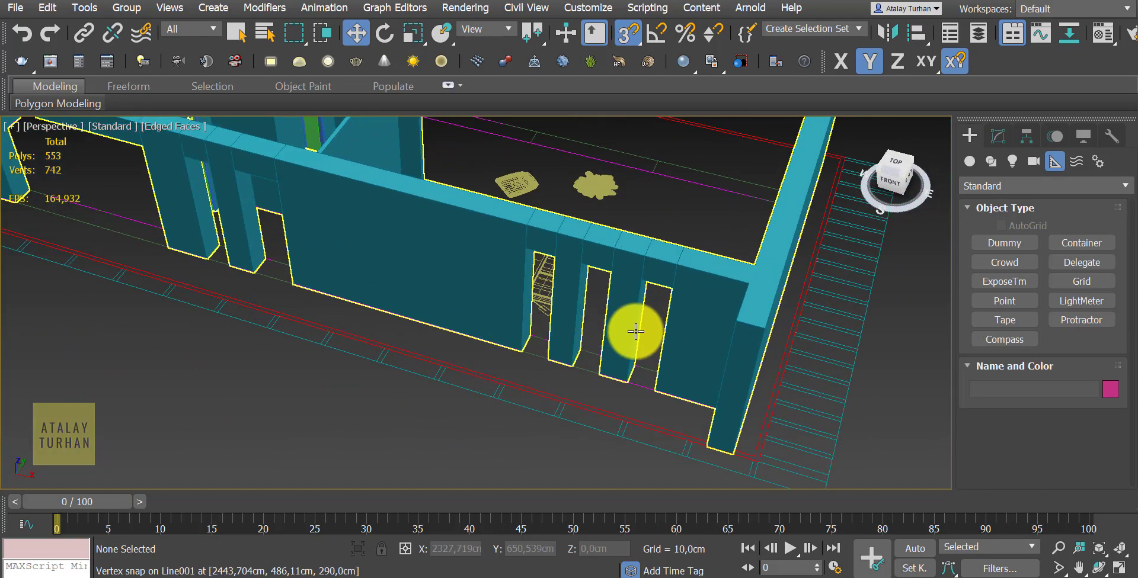
pyautogui.scroll(3, 655, 390)
pyautogui.scroll(-2, 656, 390)
pyautogui.moveTo(663, 389); pyautogui.dragTo(579, 384, button='middle')
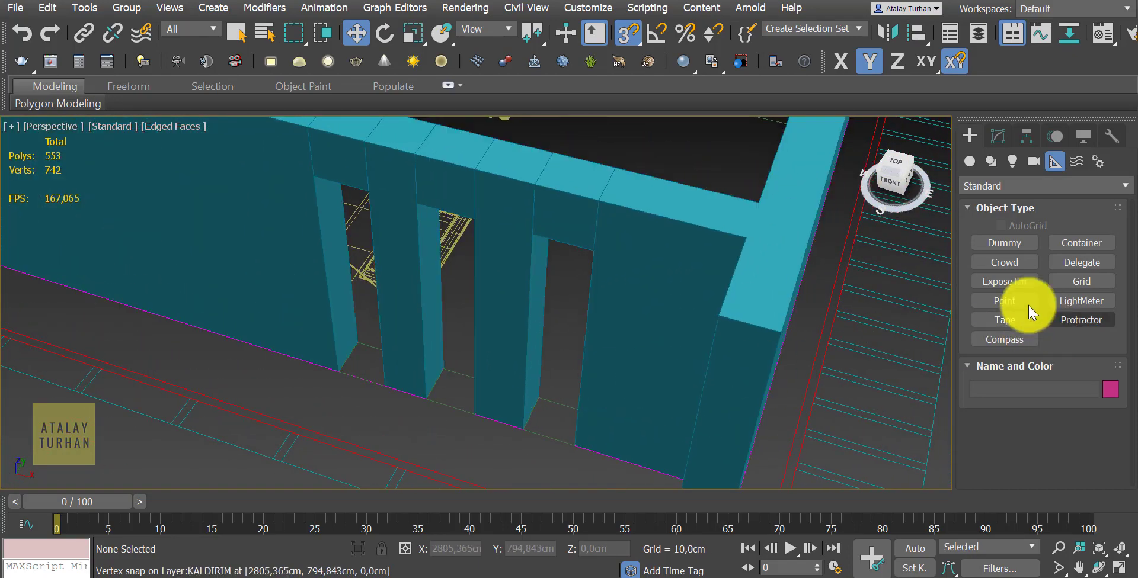
# Draw a trial plane across the window opening with AutoGrid, then delete it
pyautogui.click(968, 166)
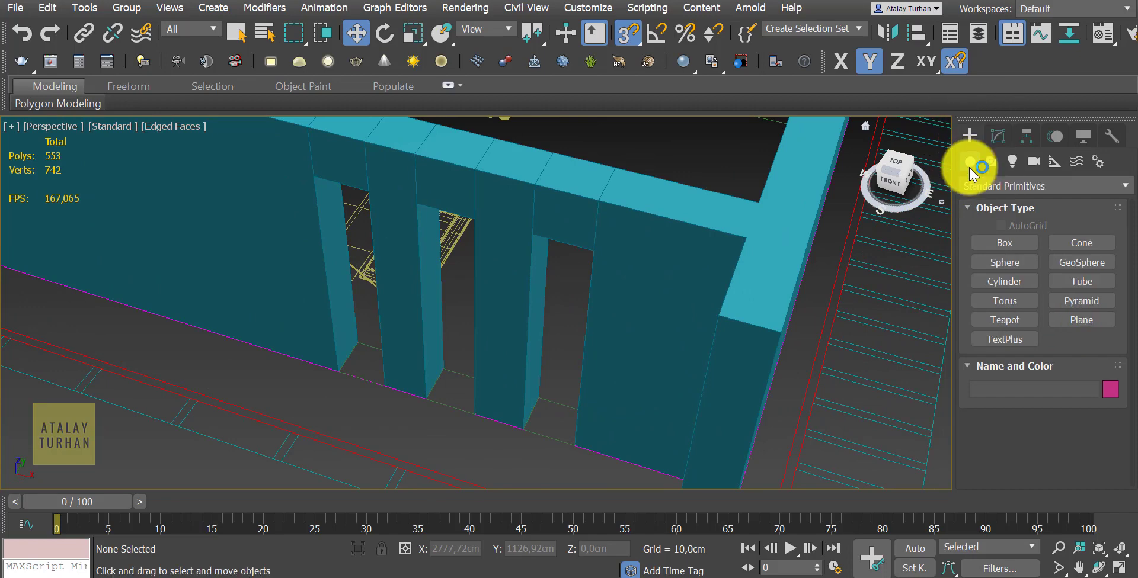
pyautogui.click(1055, 319)
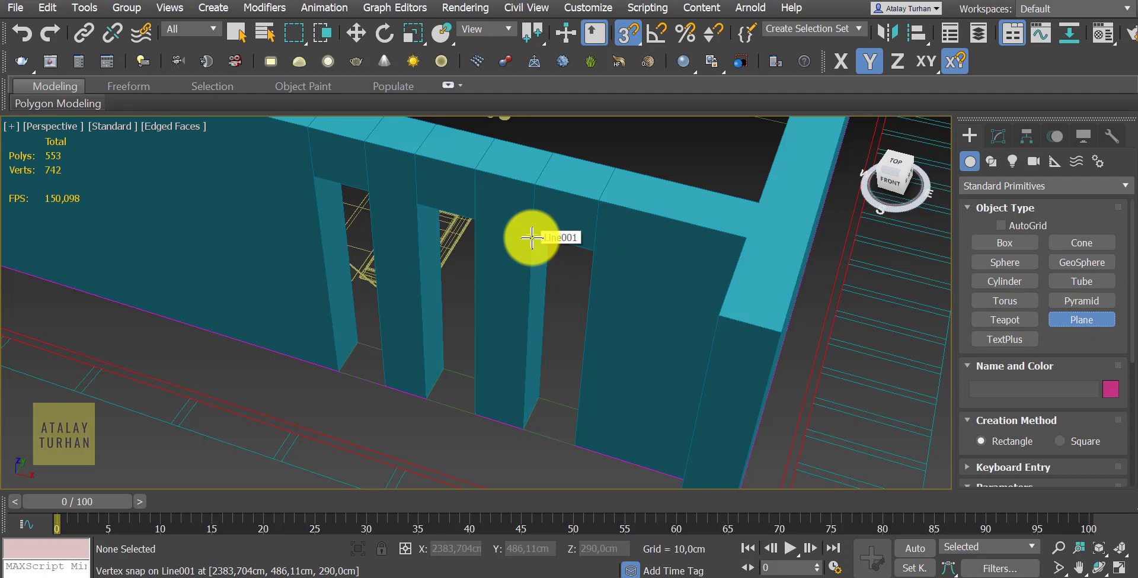
pyautogui.moveTo(531, 238); pyautogui.dragTo(476, 461)
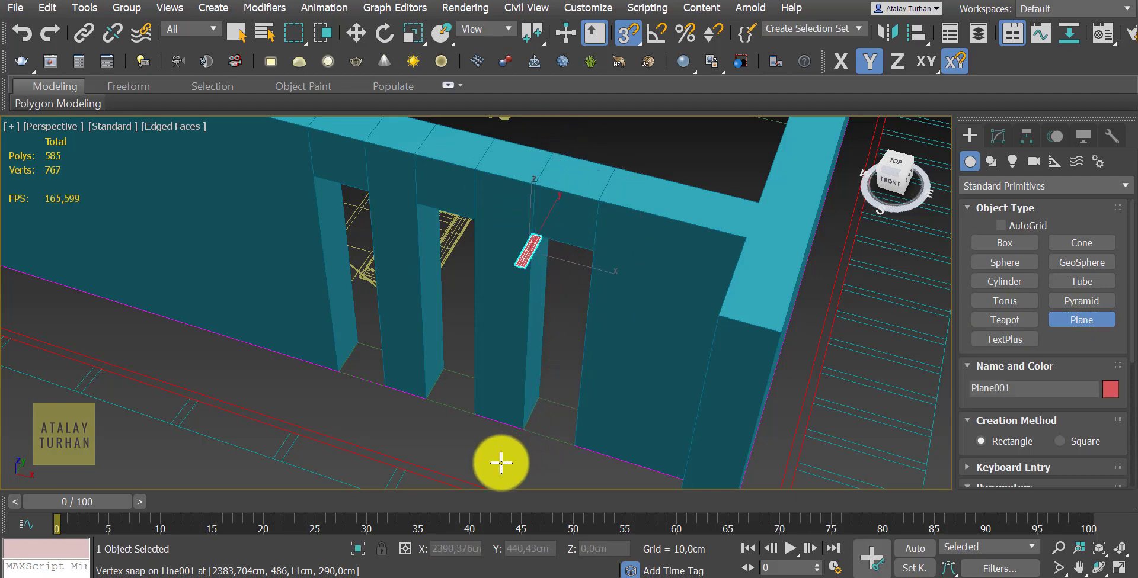
pyautogui.rightClick(476, 462)
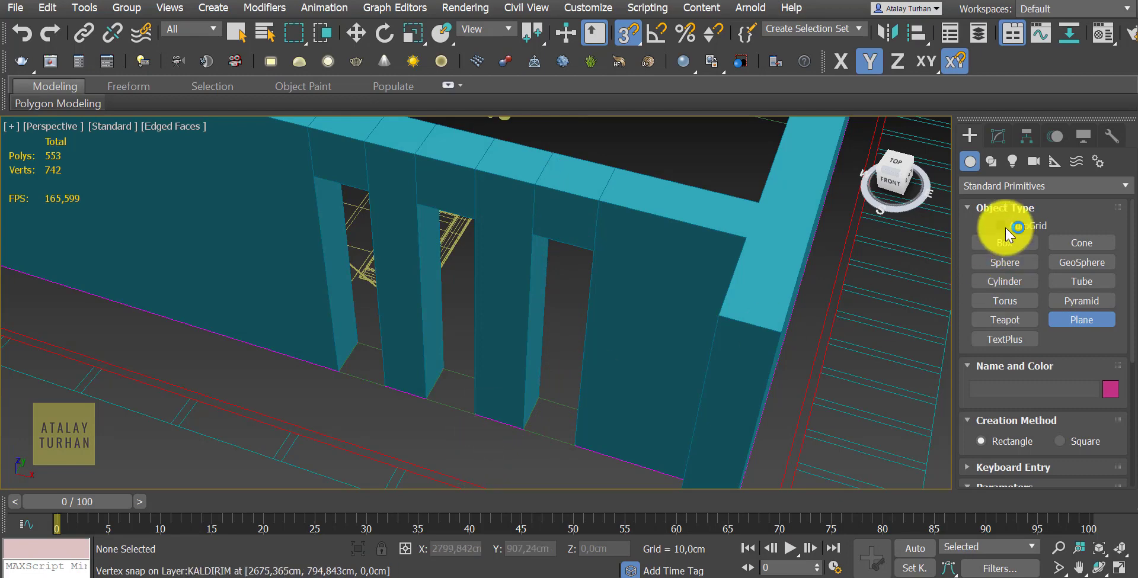
pyautogui.click(995, 226)
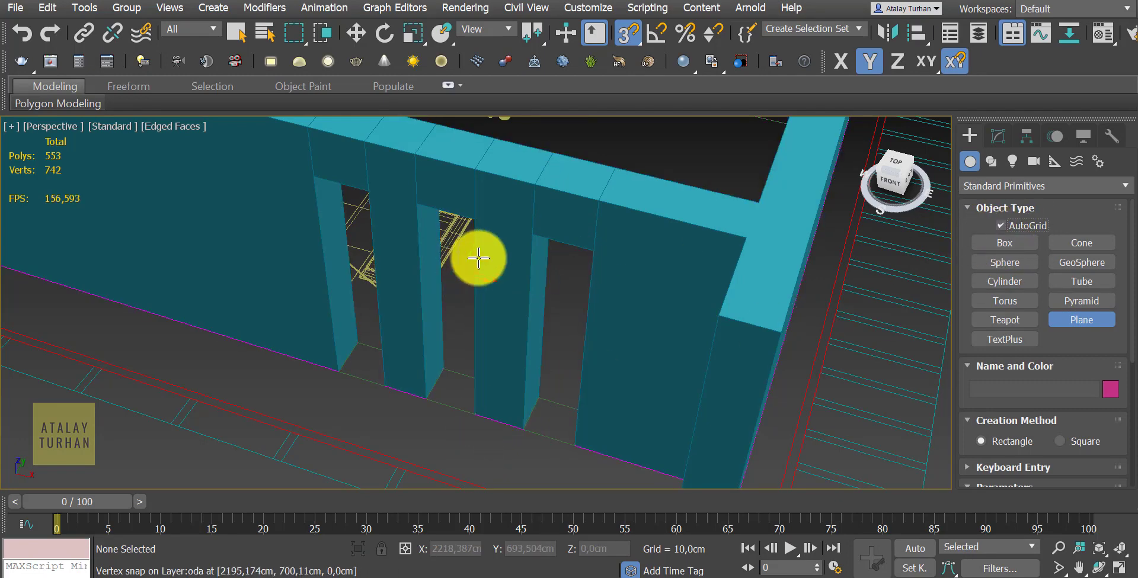
pyautogui.moveTo(528, 234); pyautogui.dragTo(569, 438)
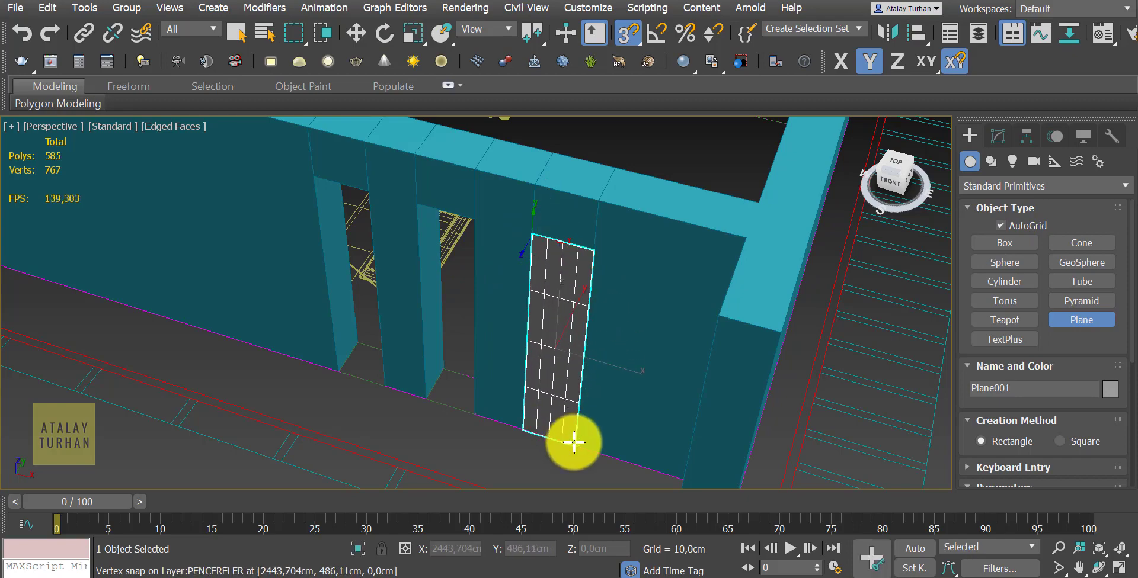
pyautogui.moveTo(674, 355)
pyautogui.keyDown('alt'); pyautogui.mouseDown(button='middle')
pyautogui.moveTo(654, 368)
pyautogui.moveTo(660, 341)
pyautogui.moveTo(673, 363)
pyautogui.moveTo(650, 340)
pyautogui.mouseUp(button='middle'); pyautogui.keyUp('alt')
pyautogui.press('w')
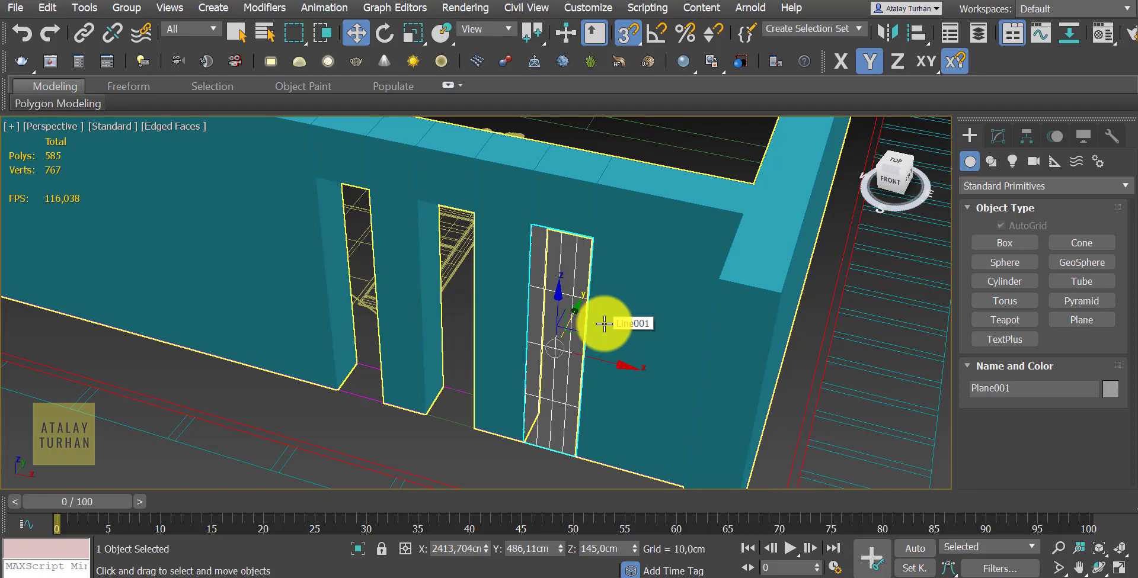
pyautogui.press('Delete')
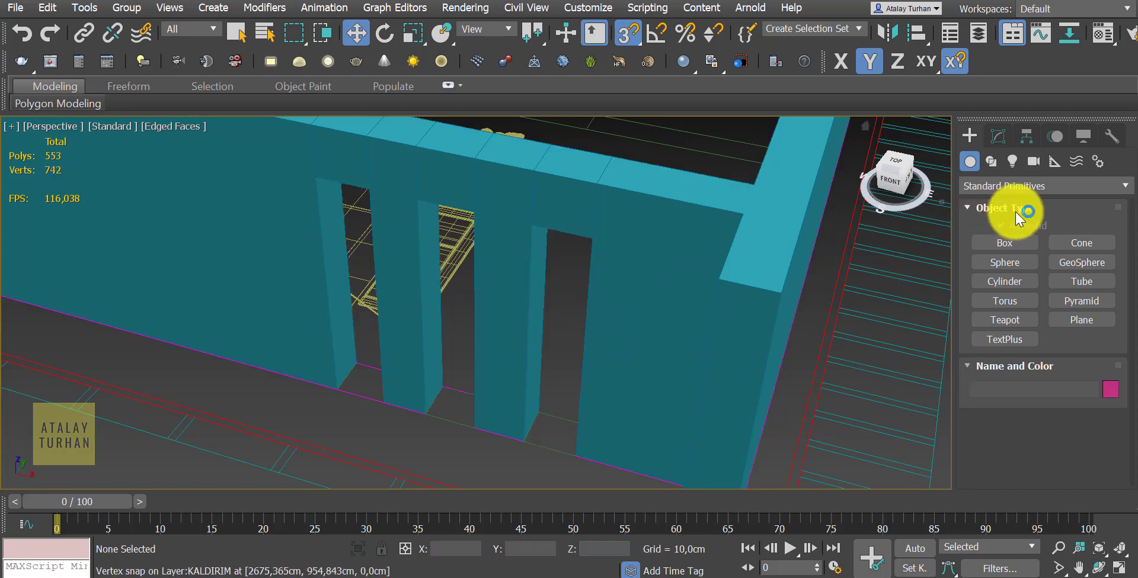
# Draw a two-point line Line002 snapped across the opening's base
pyautogui.click(991, 162)
pyautogui.click(1008, 261)
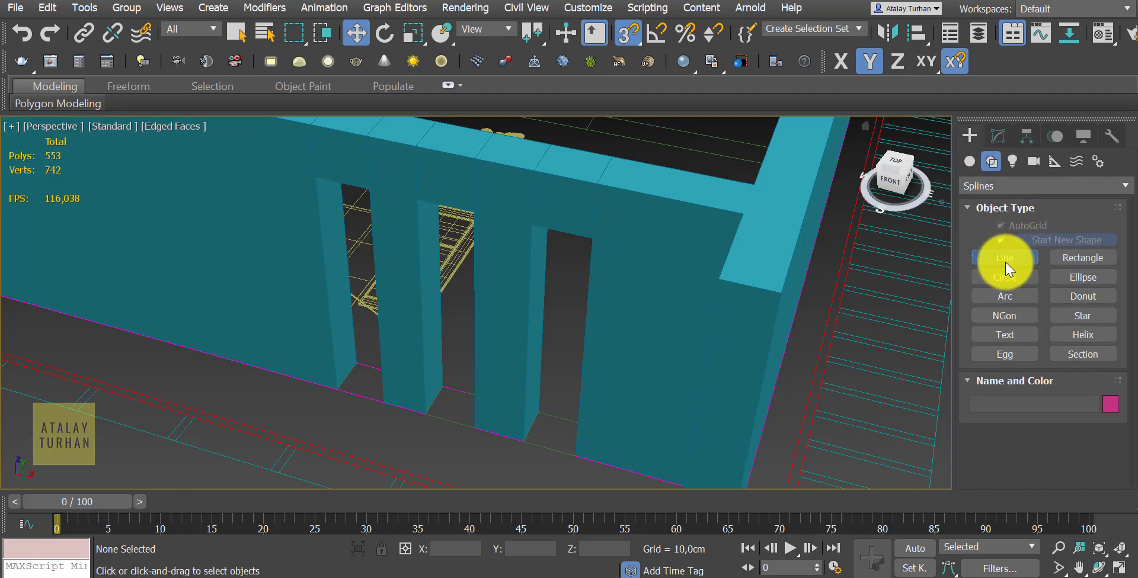
pyautogui.scroll(5, 533, 447)
pyautogui.click(541, 416)
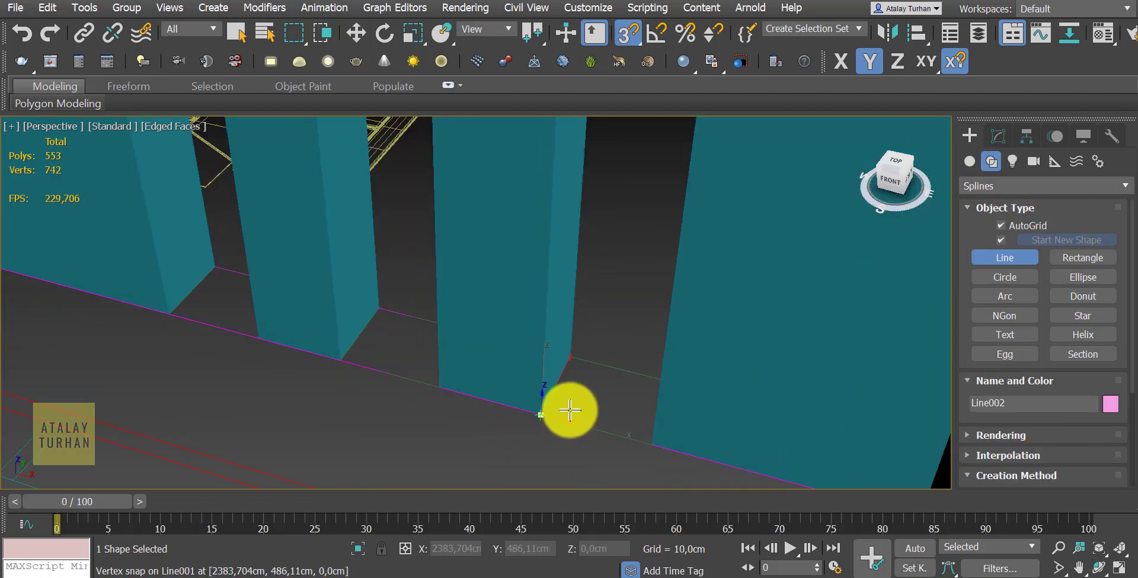
pyautogui.click(652, 445)
pyautogui.rightClick(590, 469)
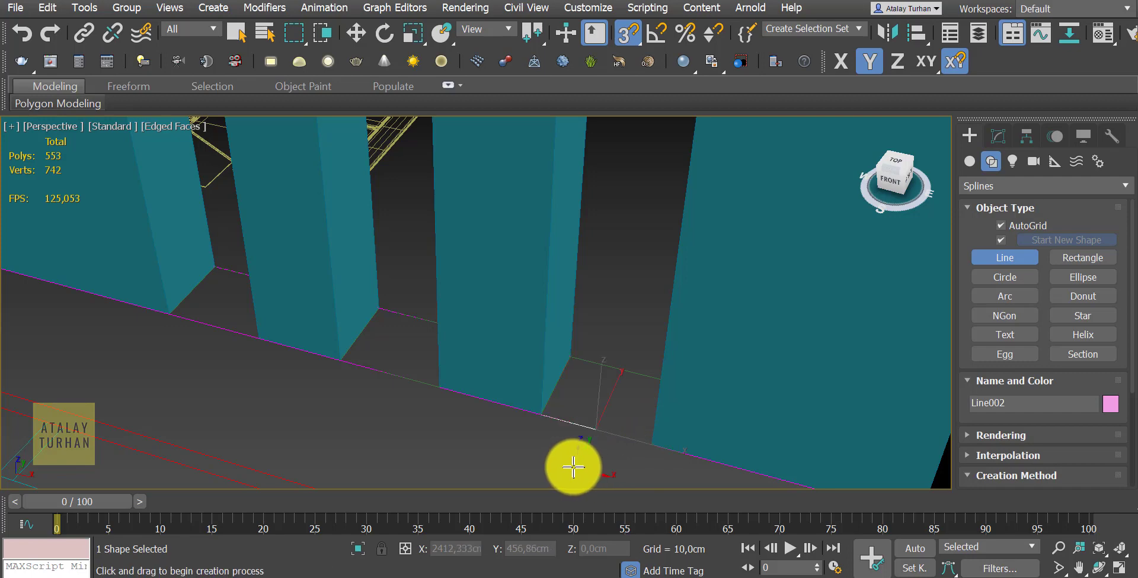
pyautogui.scroll(-4, 541, 444)
pyautogui.rightClick(869, 344)
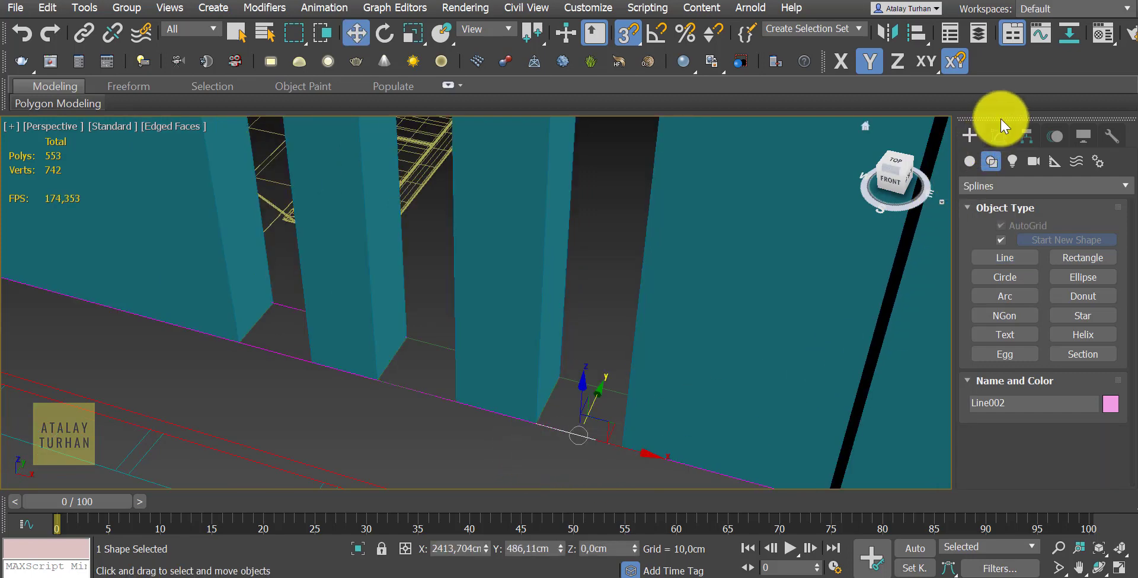
# Add an Extrude modifier to Line002
pyautogui.click(998, 136)
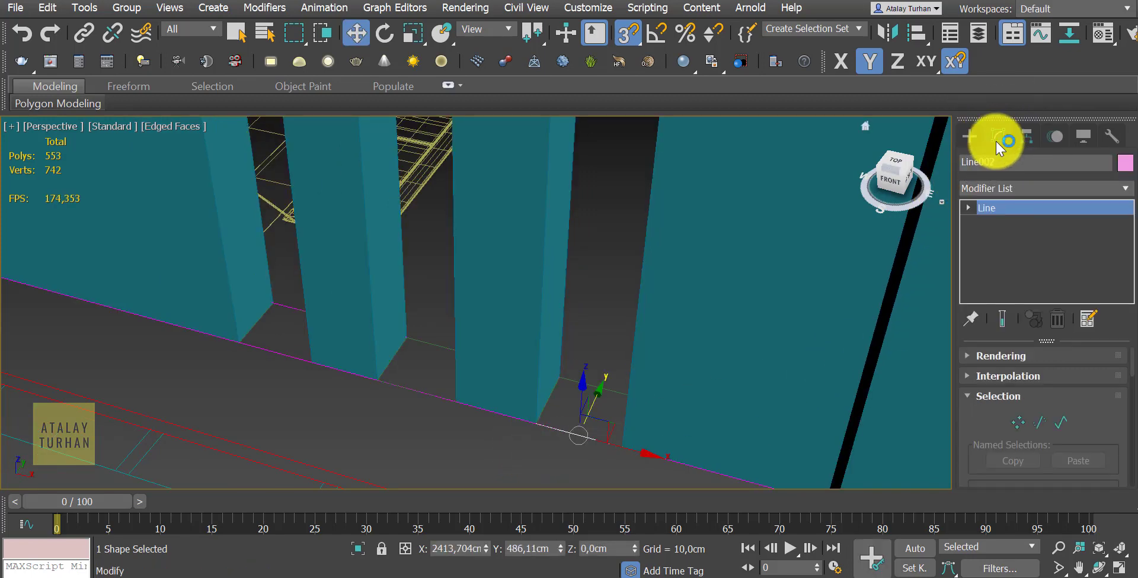
pyautogui.click(1001, 187)
pyautogui.write('rud')
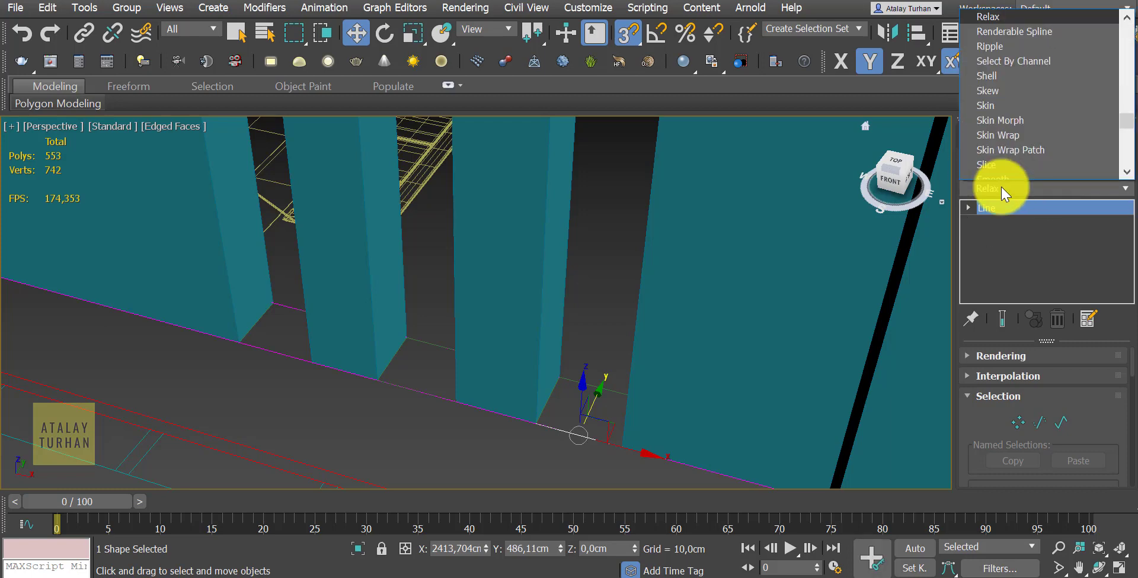
pyautogui.write('e')
pyautogui.press('Down')
pyautogui.press('Down')
pyautogui.press('Down')
pyautogui.press('Down')
pyautogui.press('Down')
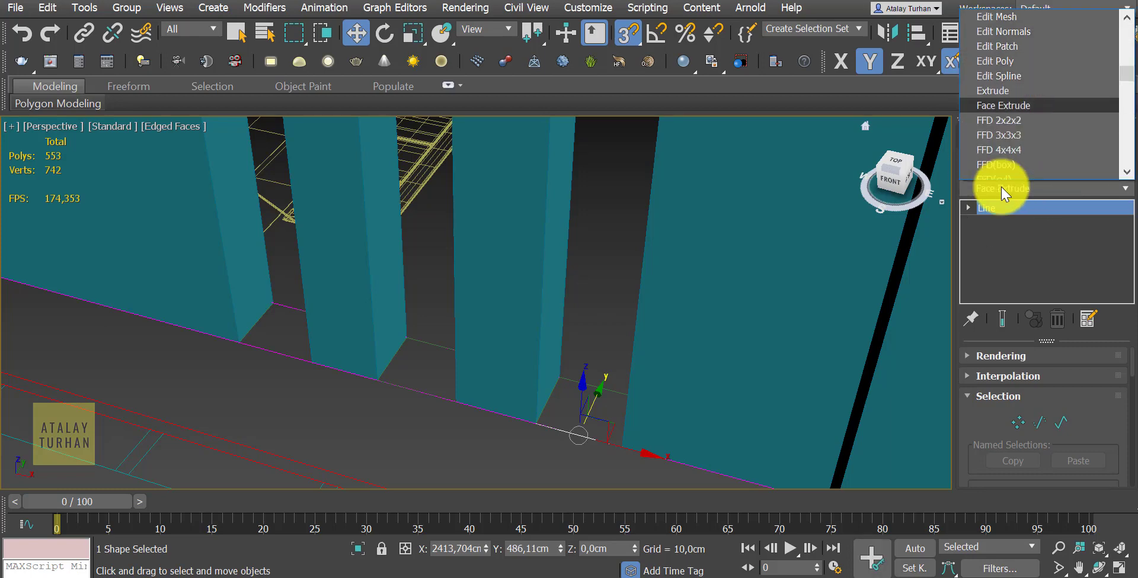
pyautogui.press('Up')
pyautogui.press('Return')
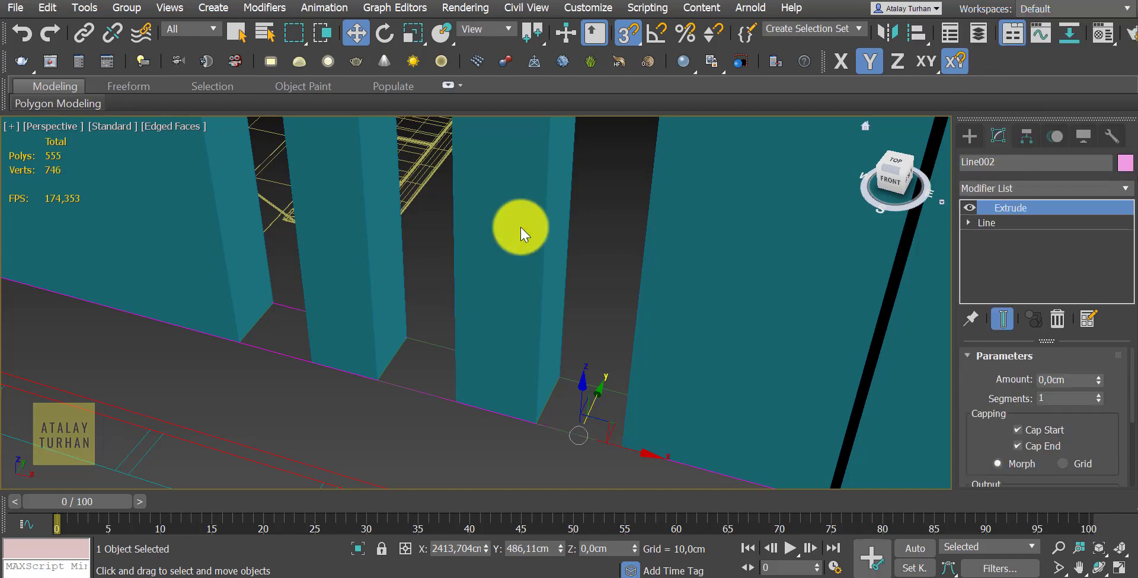
pyautogui.keyDown('alt'); pyautogui.moveTo(520, 227); pyautogui.dragTo(582, 338, button='middle'); pyautogui.keyUp('alt')
pyautogui.click(972, 135)
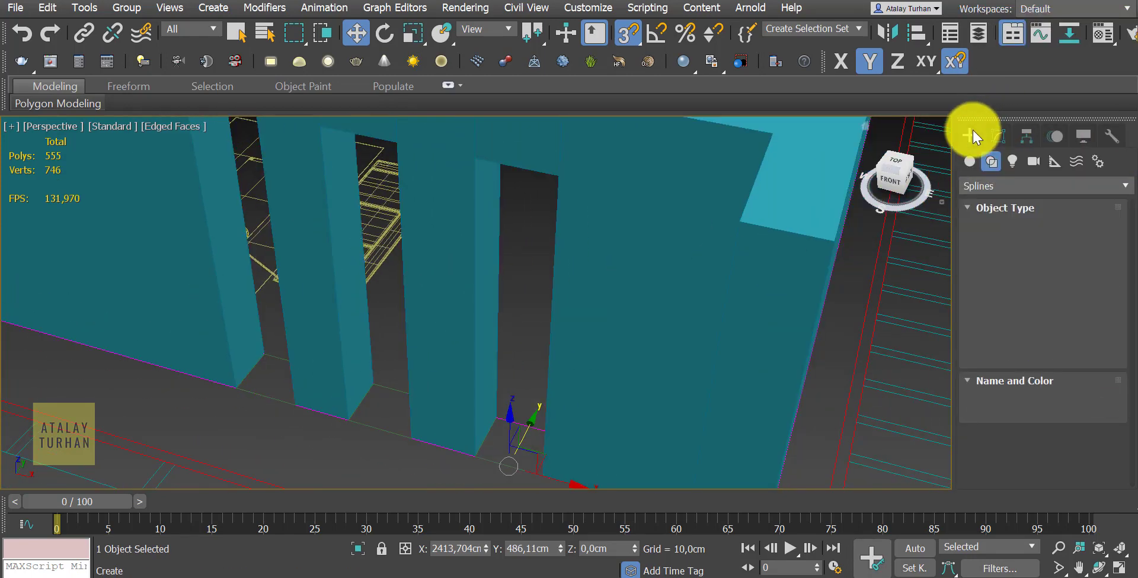
pyautogui.click(1057, 166)
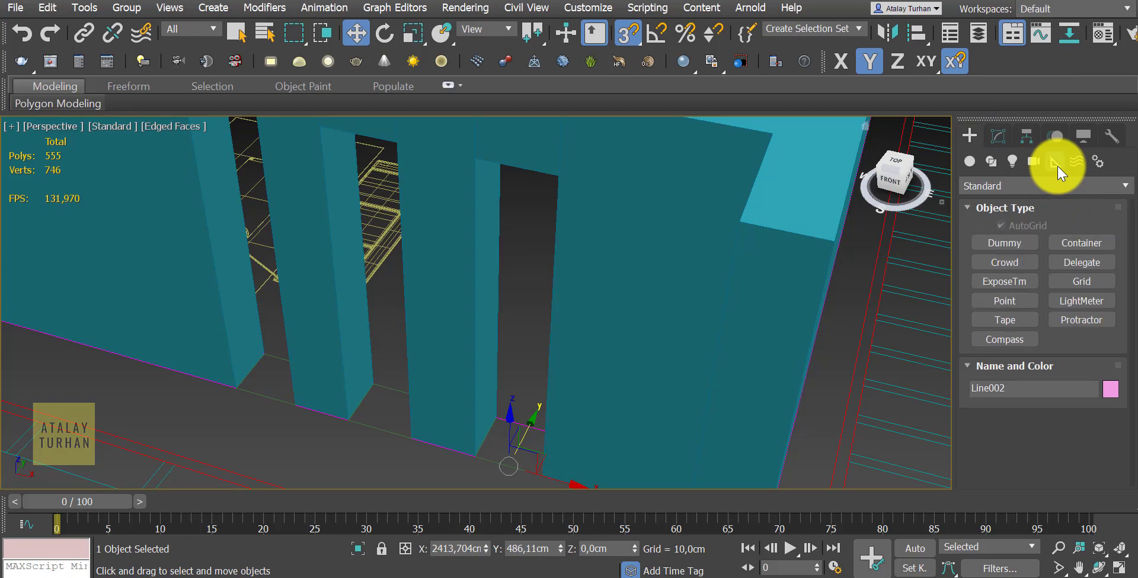
pyautogui.click(1005, 319)
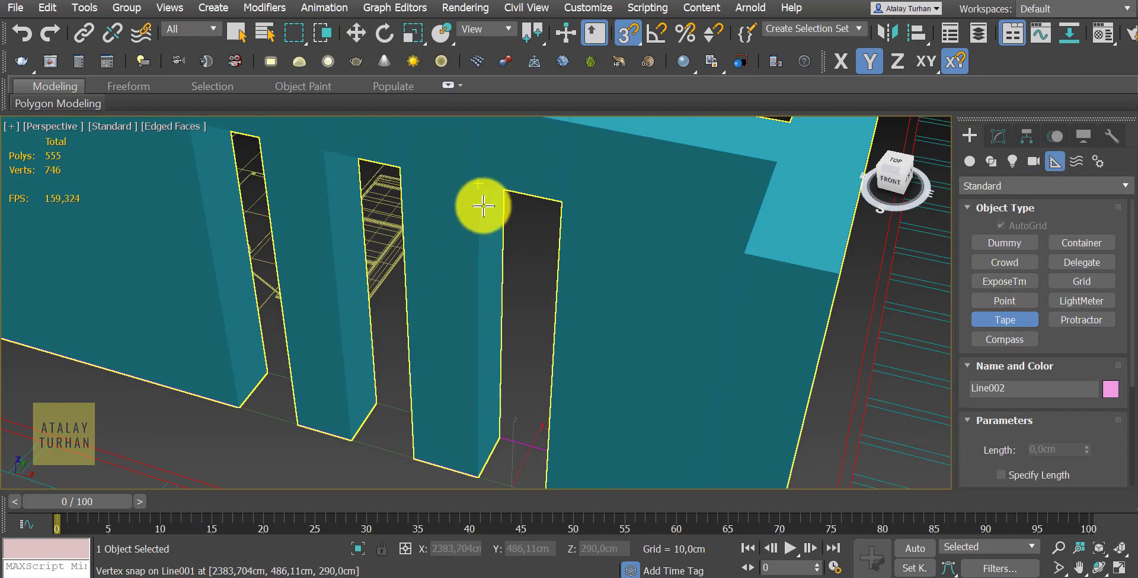
pyautogui.moveTo(478, 187); pyautogui.dragTo(471, 474)
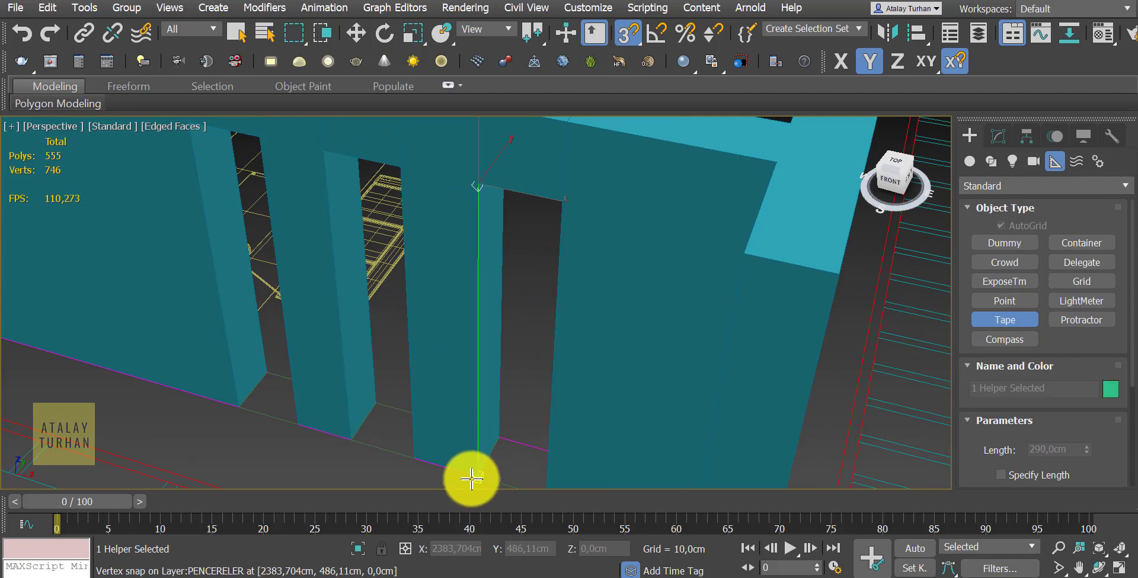
pyautogui.click(1041, 461)
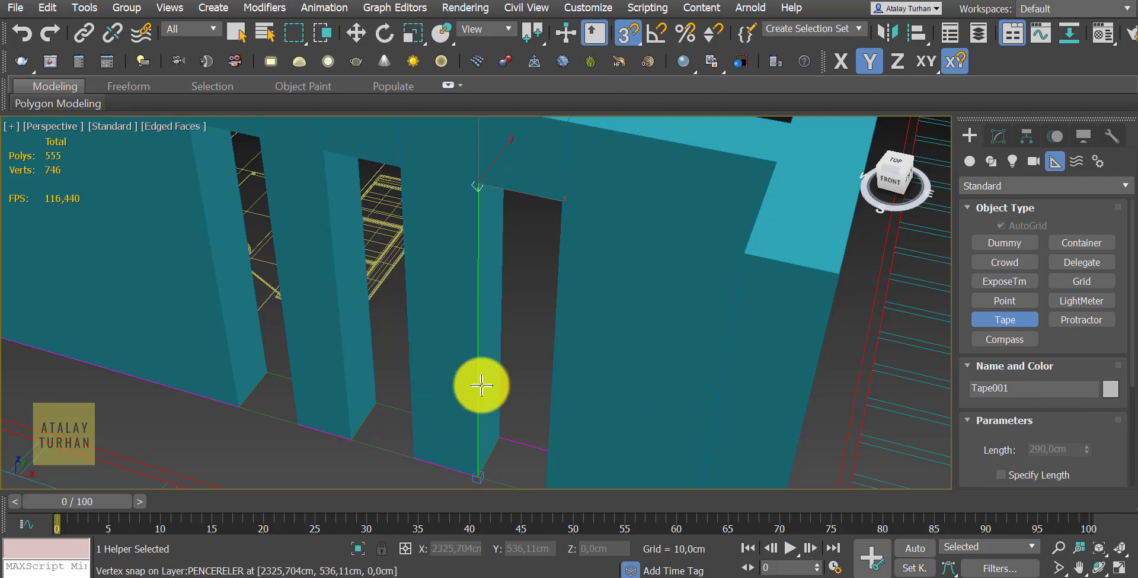
pyautogui.rightClick(512, 376)
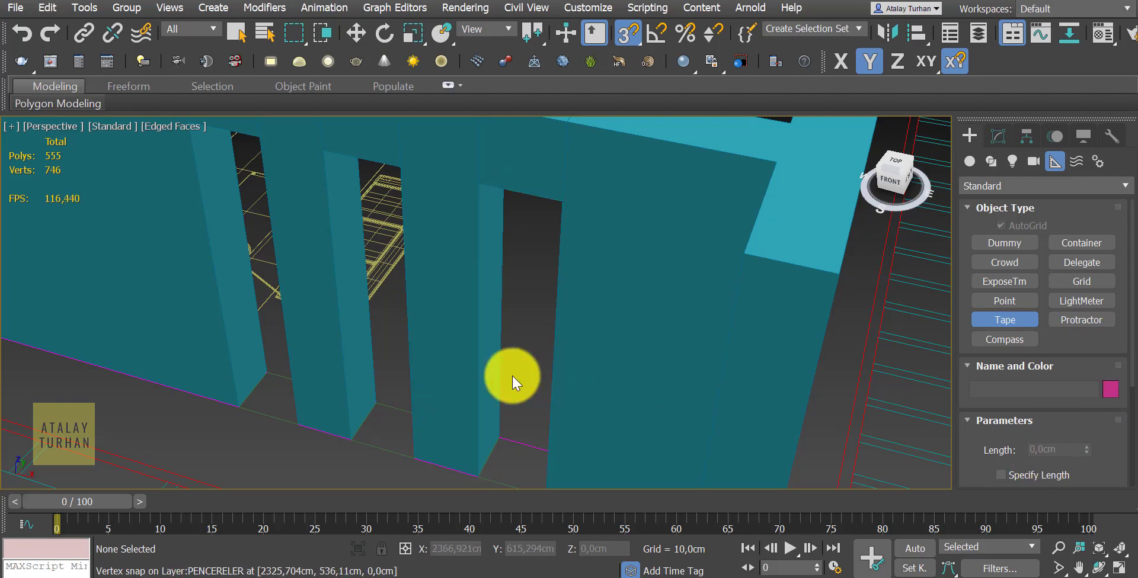
pyautogui.keyDown('alt'); pyautogui.moveTo(512, 376); pyautogui.dragTo(496, 454, button='middle'); pyautogui.keyUp('alt')
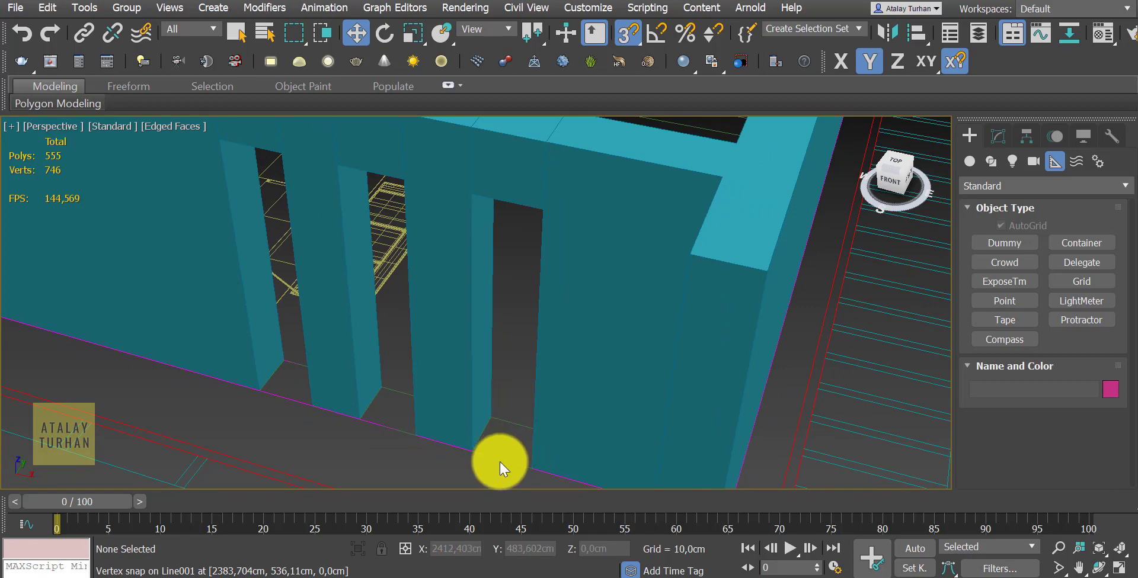
pyautogui.click(502, 460)
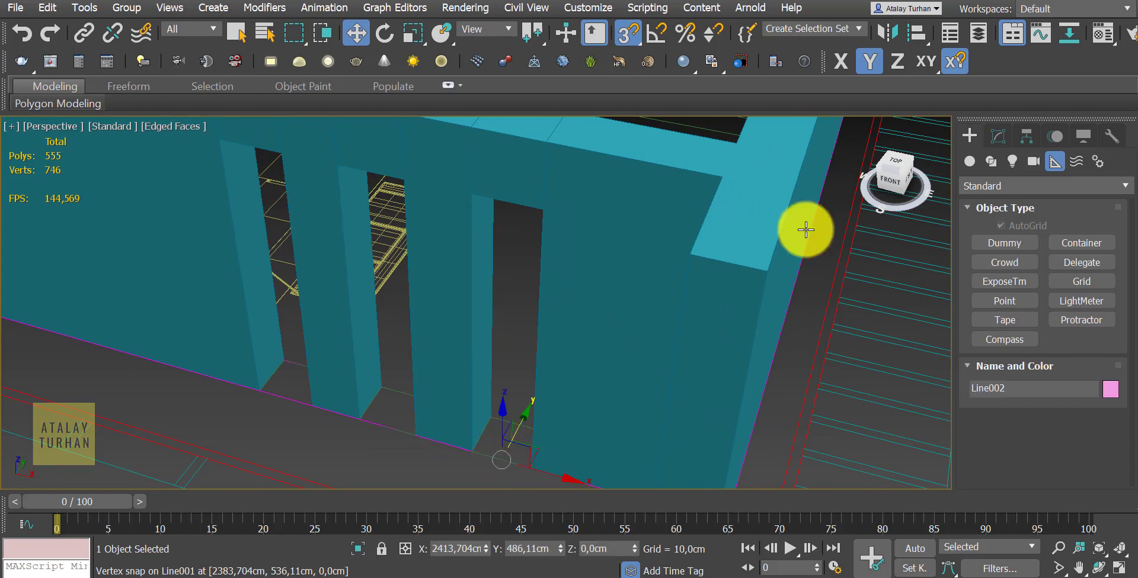
# Set the Extrude Amount to 290 cm
pyautogui.click(995, 141)
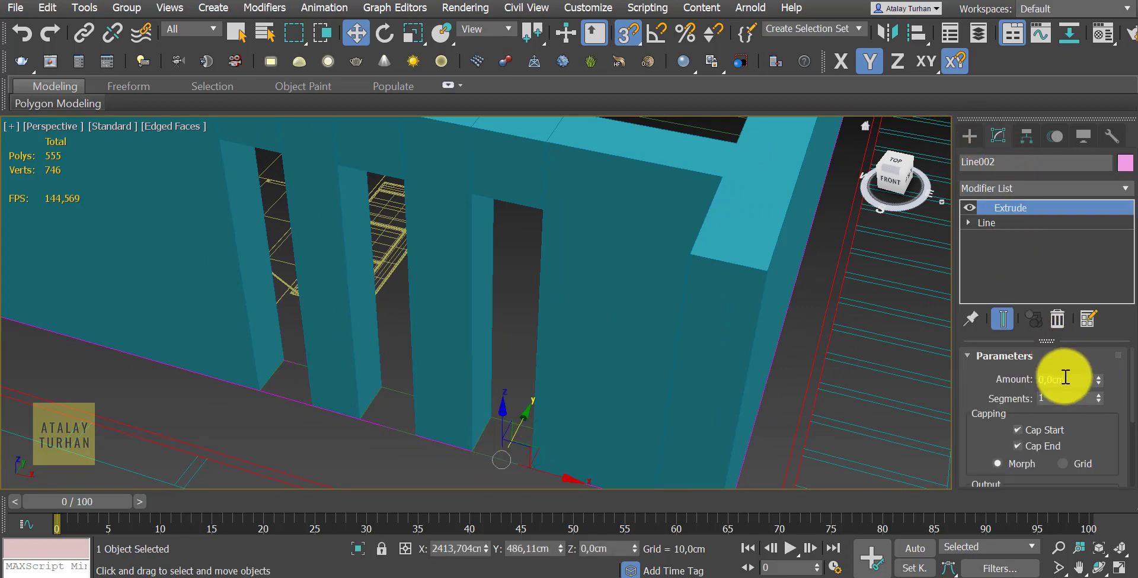
pyautogui.click(1039, 381)
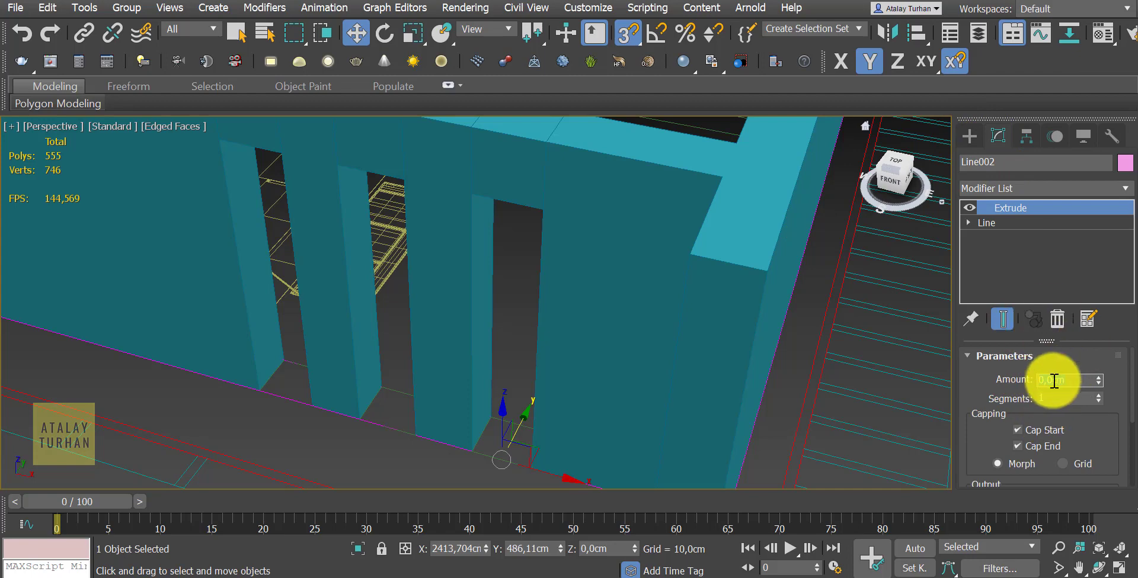
pyautogui.click(1052, 379)
pyautogui.write('290')
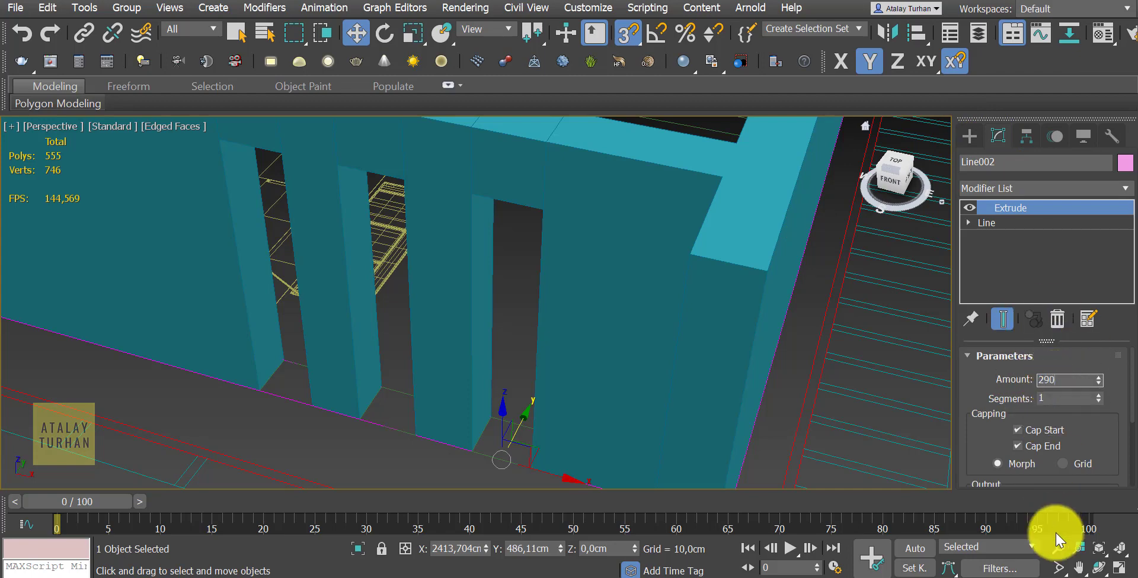
pyautogui.press('Return')
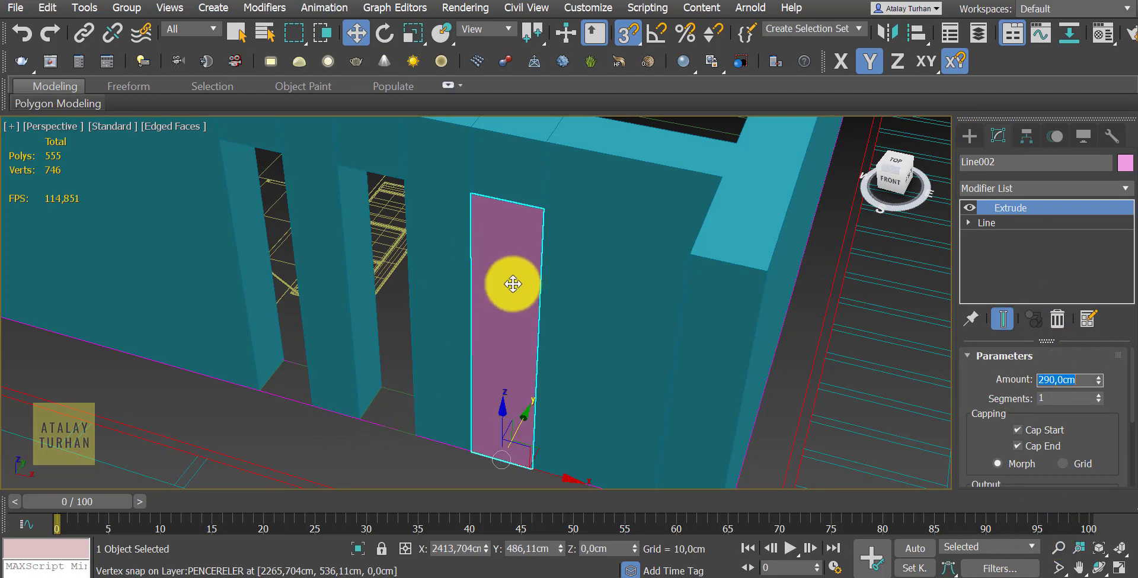
pyautogui.keyDown('alt'); pyautogui.moveTo(510, 322); pyautogui.dragTo(523, 330, button='middle'); pyautogui.keyUp('alt')
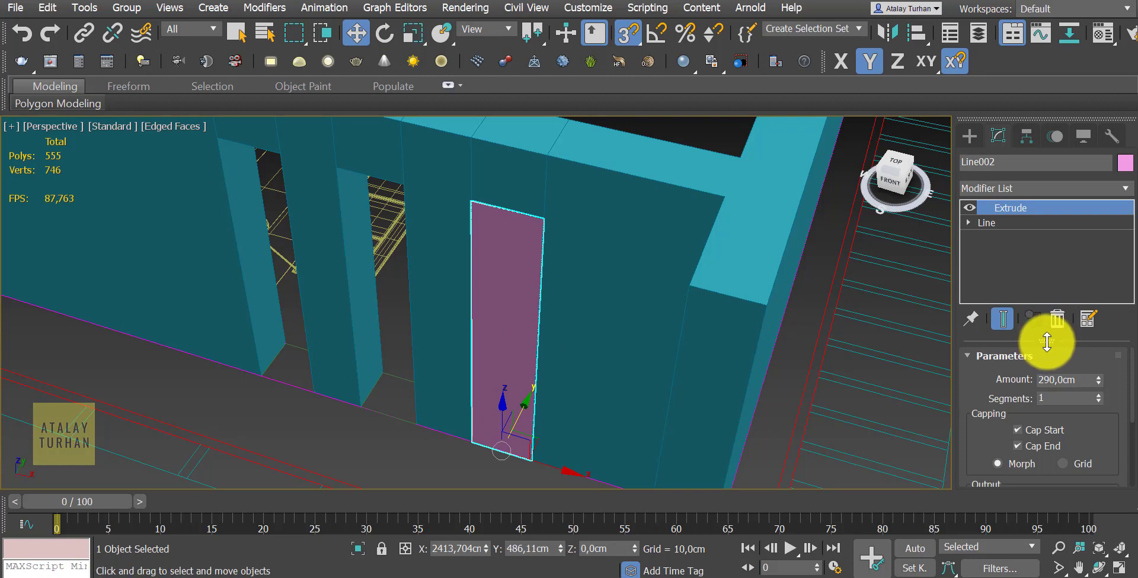
# Enable Generate Mapping Coords on the extrusion
pyautogui.moveTo(1044, 341); pyautogui.dragTo(1049, 286)
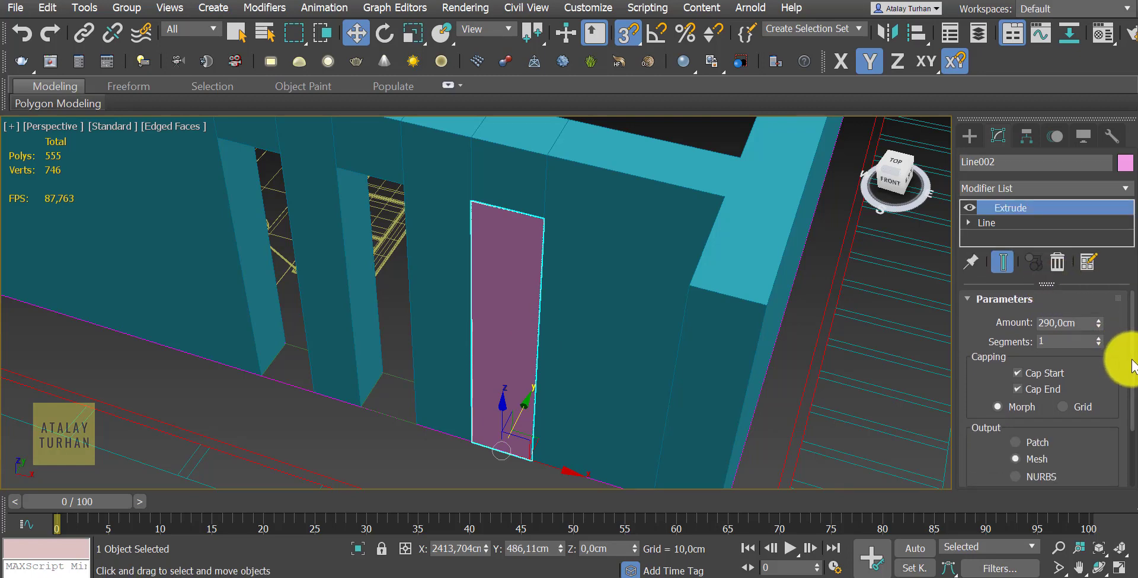
pyautogui.scroll(-3, 1110, 379)
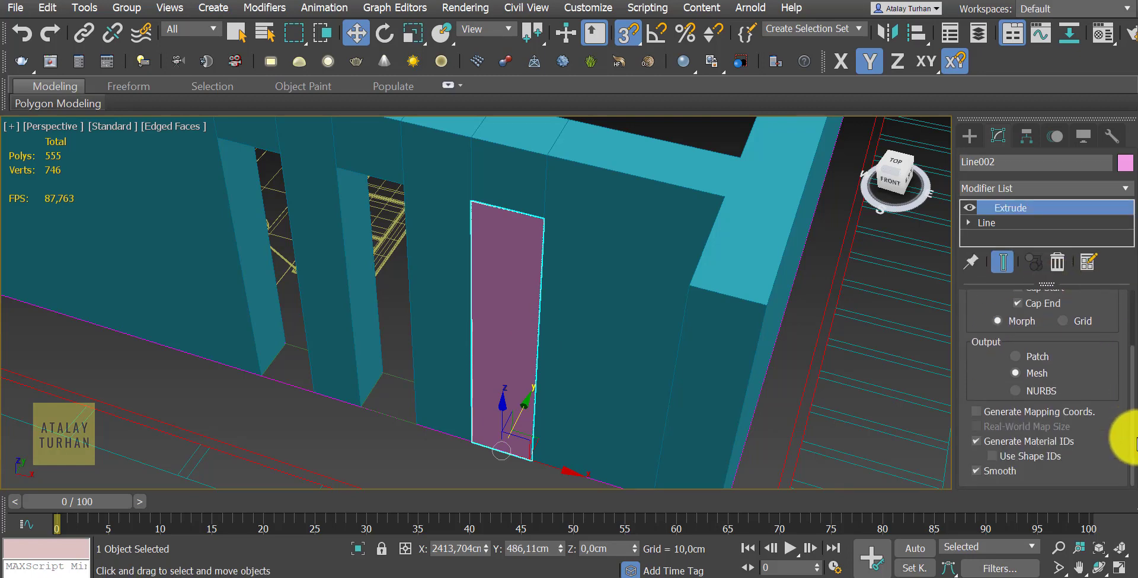
pyautogui.click(1009, 413)
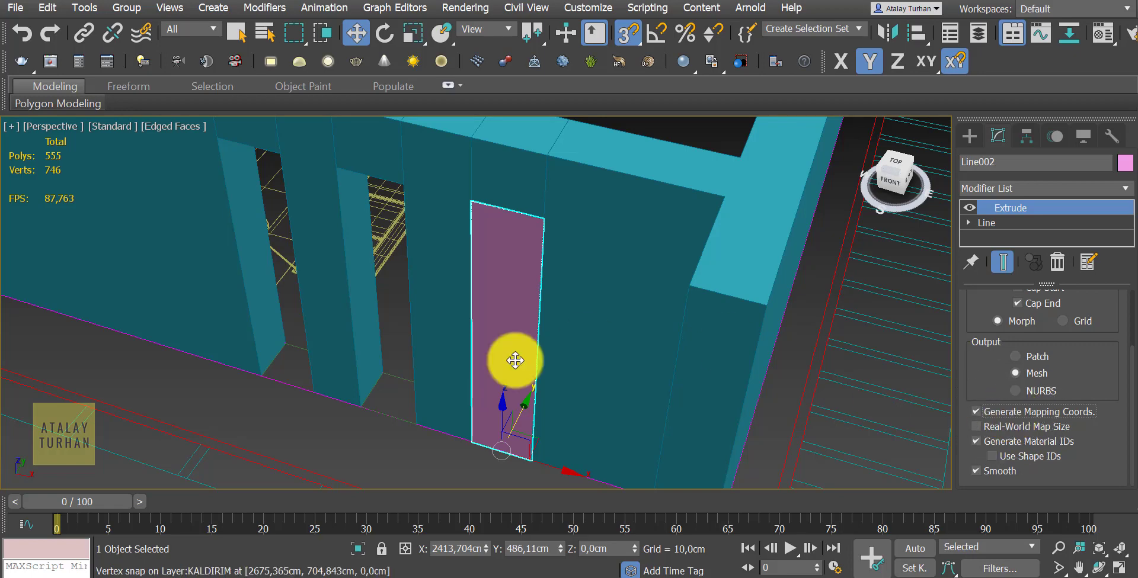
pyautogui.moveTo(501, 338); pyautogui.dragTo(496, 254)
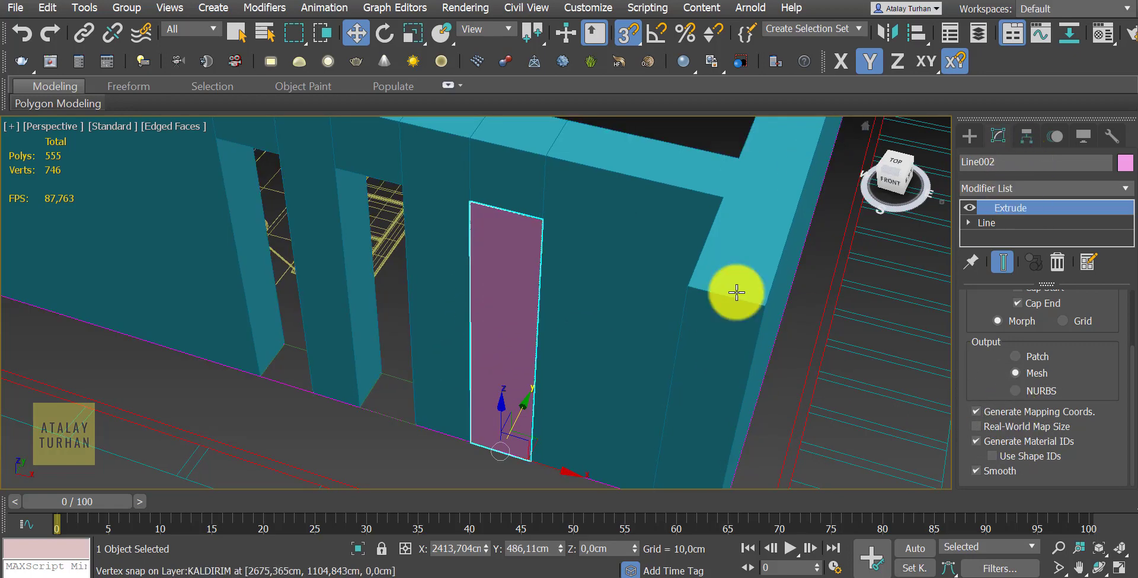
# Isolate the panel in the viewport and orbit around it
pyautogui.rightClick(492, 296)
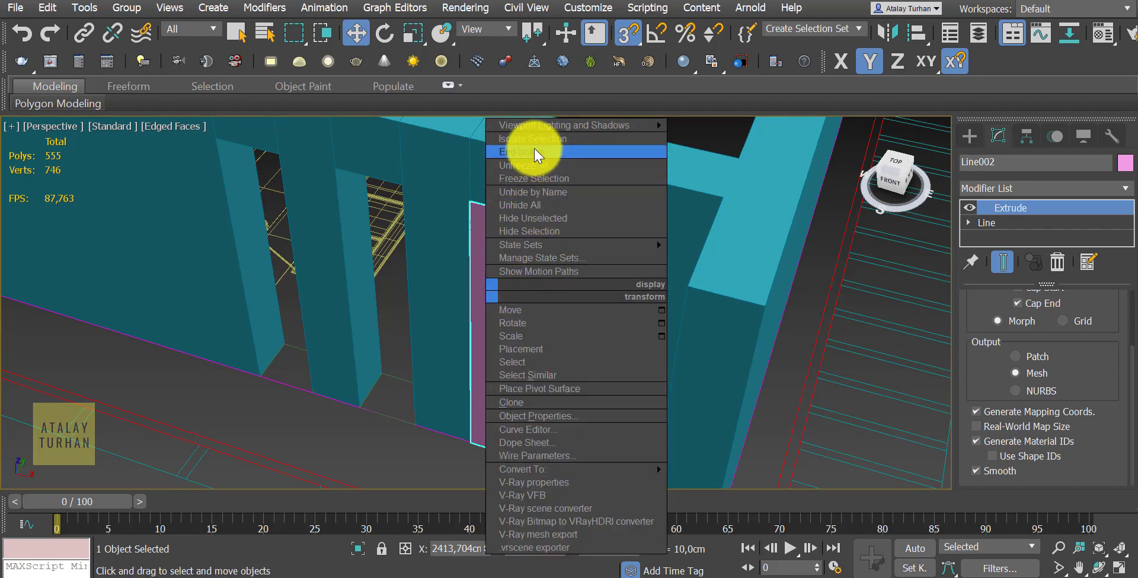
pyautogui.click(548, 139)
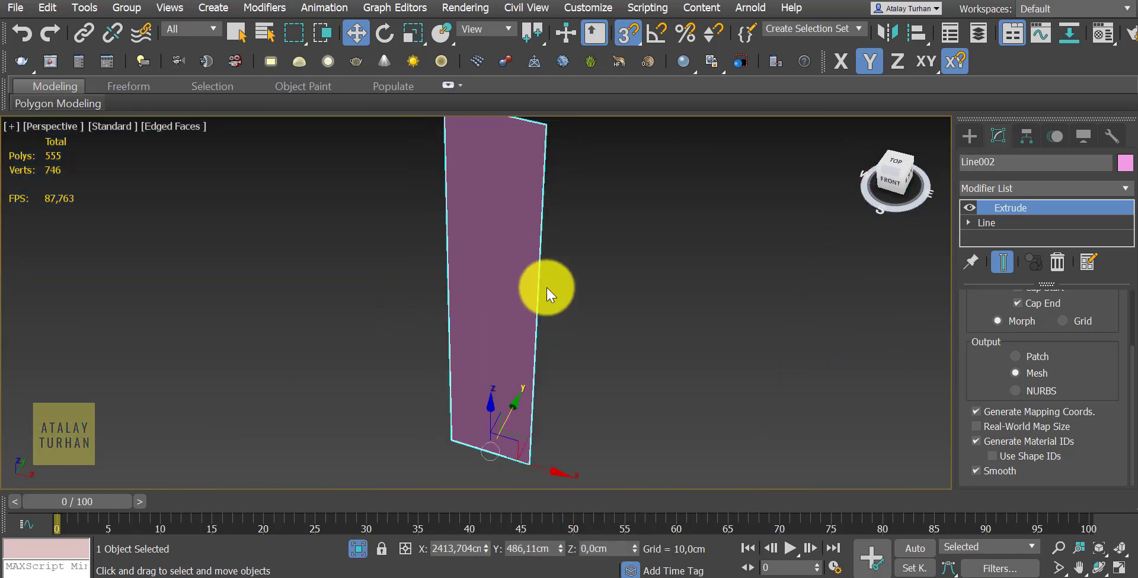
pyautogui.keyDown('alt'); pyautogui.moveTo(546, 287); pyautogui.dragTo(602, 330, button='middle'); pyautogui.keyUp('alt')
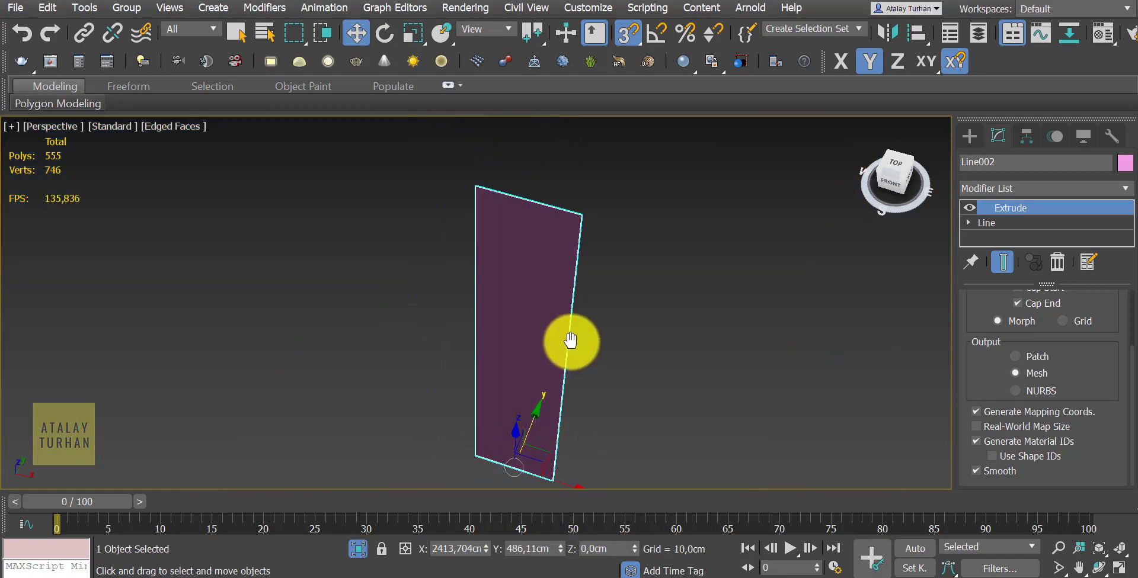
# Add an Edit Poly modifier and enter its Polygon sub-level
pyautogui.click(1008, 191)
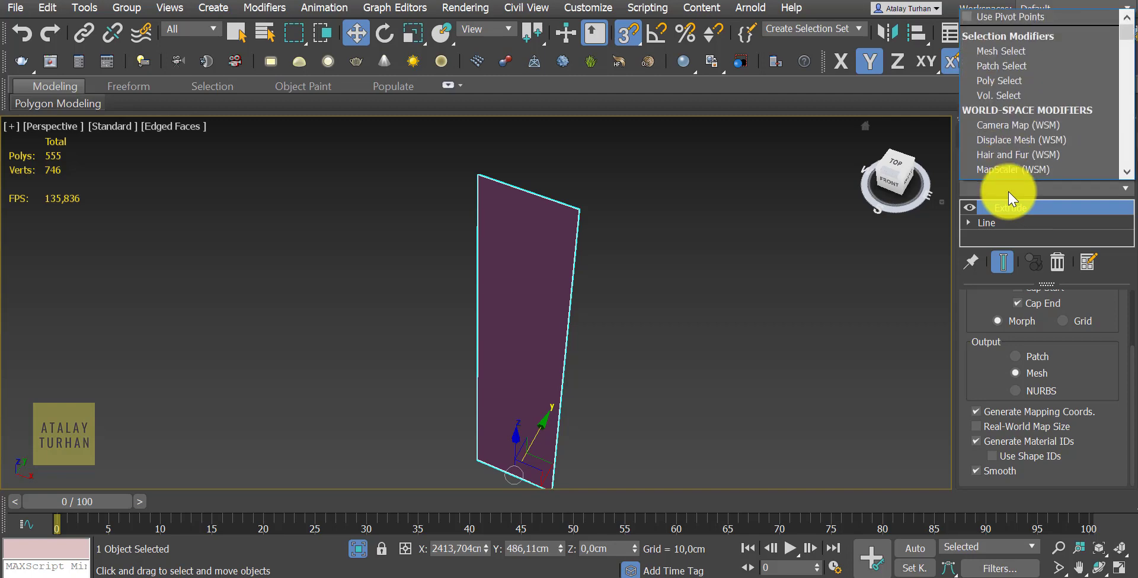
pyautogui.write('edit poly')
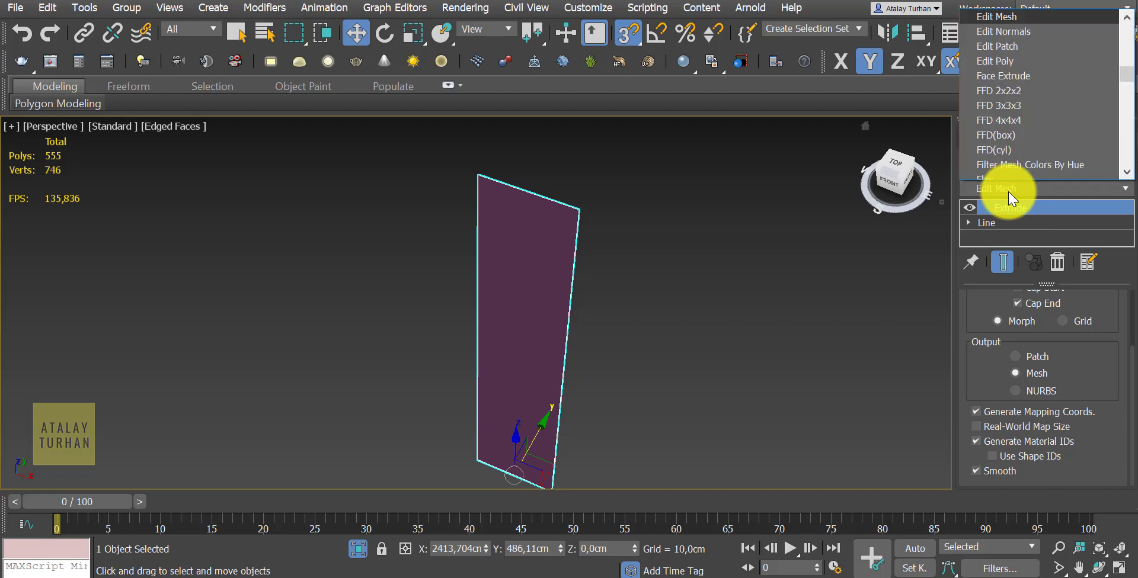
pyautogui.press('Return')
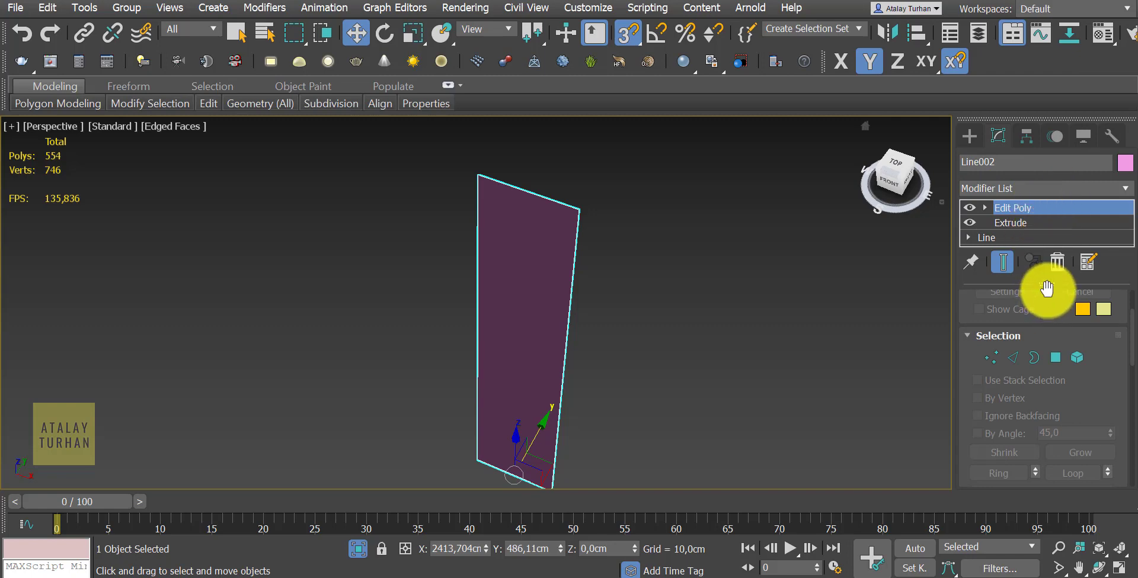
pyautogui.moveTo(1048, 285); pyautogui.dragTo(1049, 331)
pyautogui.keyDown('alt'); pyautogui.moveTo(863, 360); pyautogui.dragTo(780, 442, button='middle'); pyautogui.keyUp('alt')
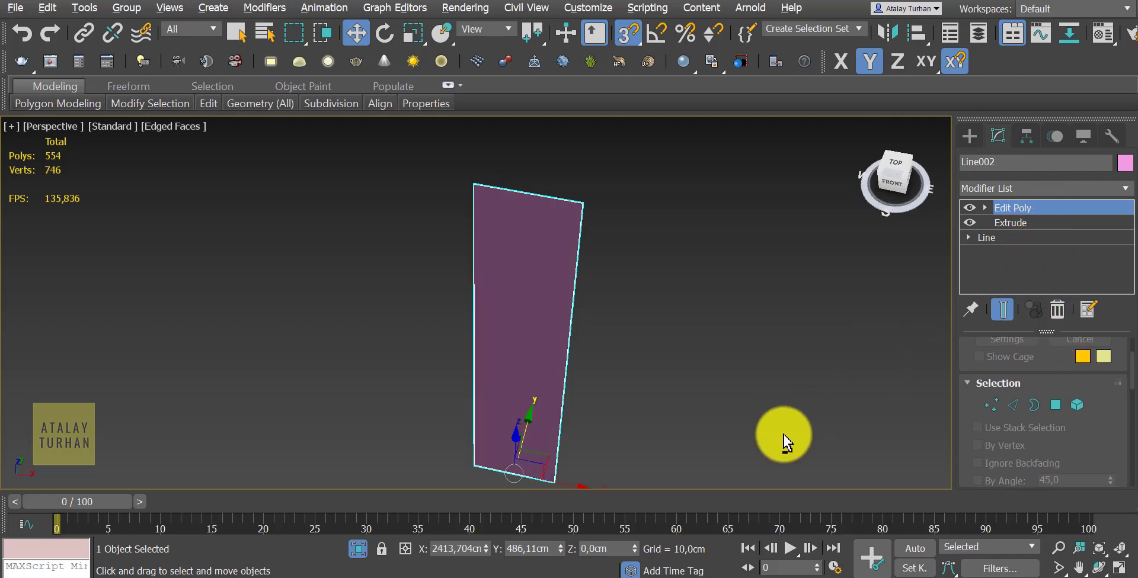
pyautogui.moveTo(754, 362)
pyautogui.keyDown('alt'); pyautogui.mouseDown(button='middle')
pyautogui.moveTo(762, 350)
pyautogui.moveTo(801, 353)
pyautogui.mouseUp(button='middle'); pyautogui.keyUp('alt')
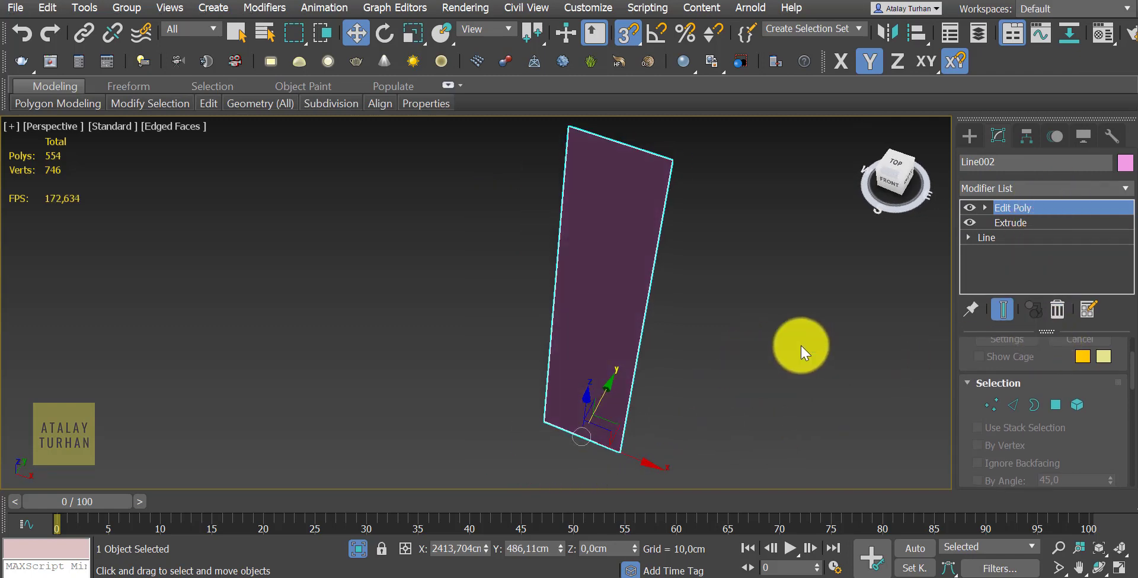
pyautogui.click(983, 208)
pyautogui.click(1016, 266)
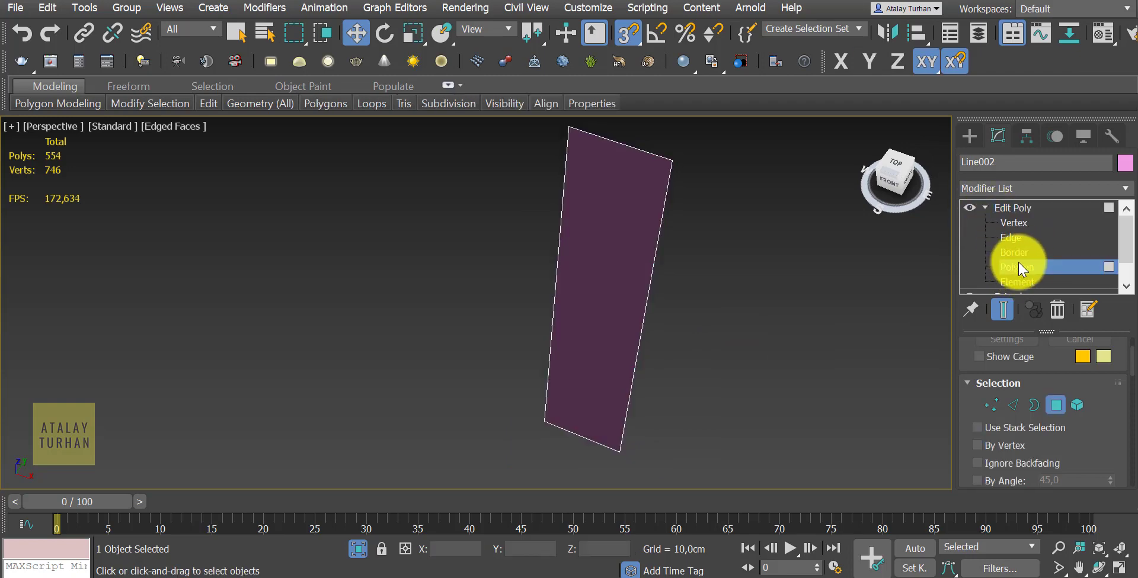
# Select the panel's face and preview a 10 cm Inset from the quad menu
pyautogui.click(605, 279)
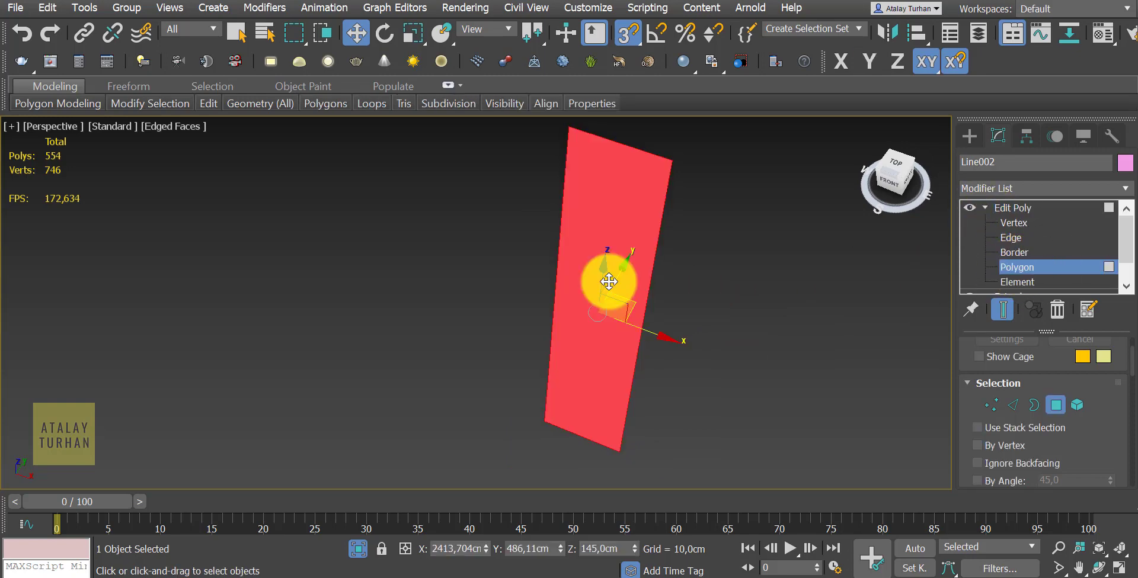
pyautogui.keyDown('alt'); pyautogui.moveTo(585, 292); pyautogui.dragTo(599, 297, button='middle'); pyautogui.keyUp('alt')
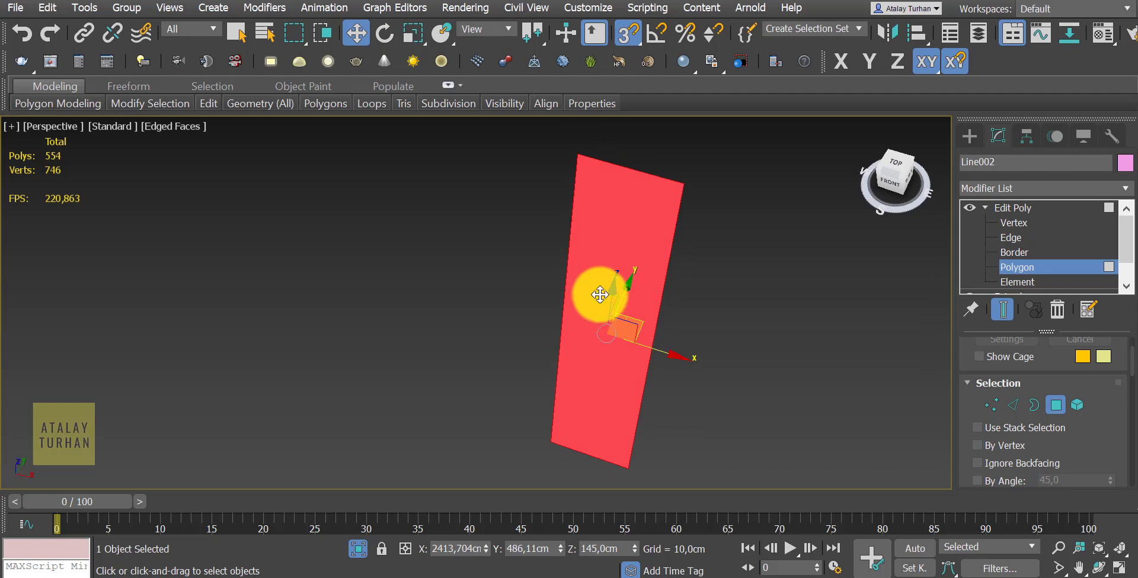
pyautogui.rightClick(593, 259)
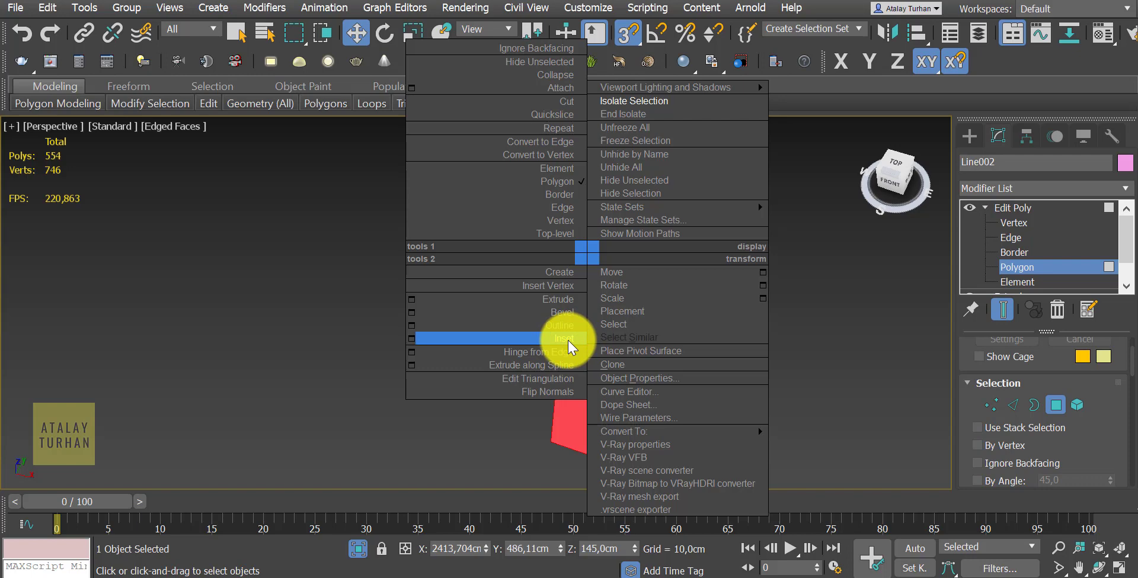
pyautogui.click(568, 345)
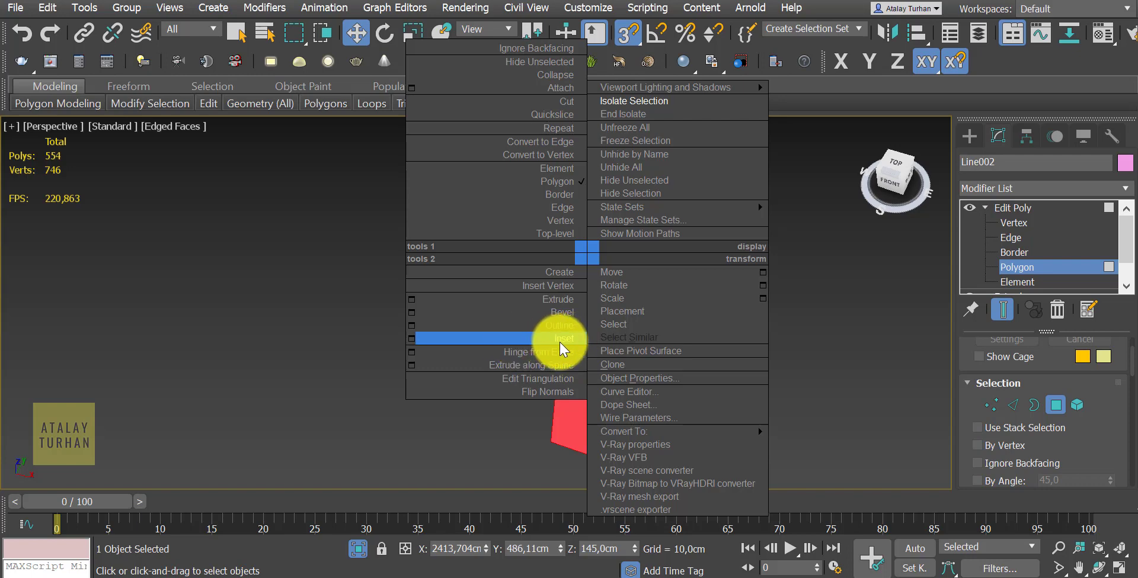
pyautogui.click(560, 341)
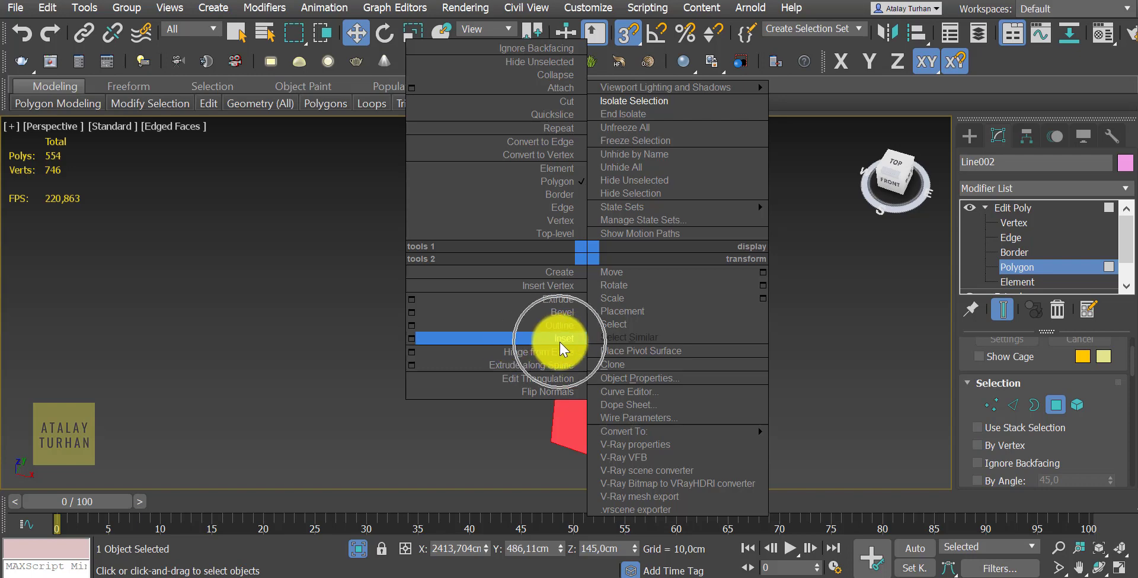
pyautogui.click(411, 339)
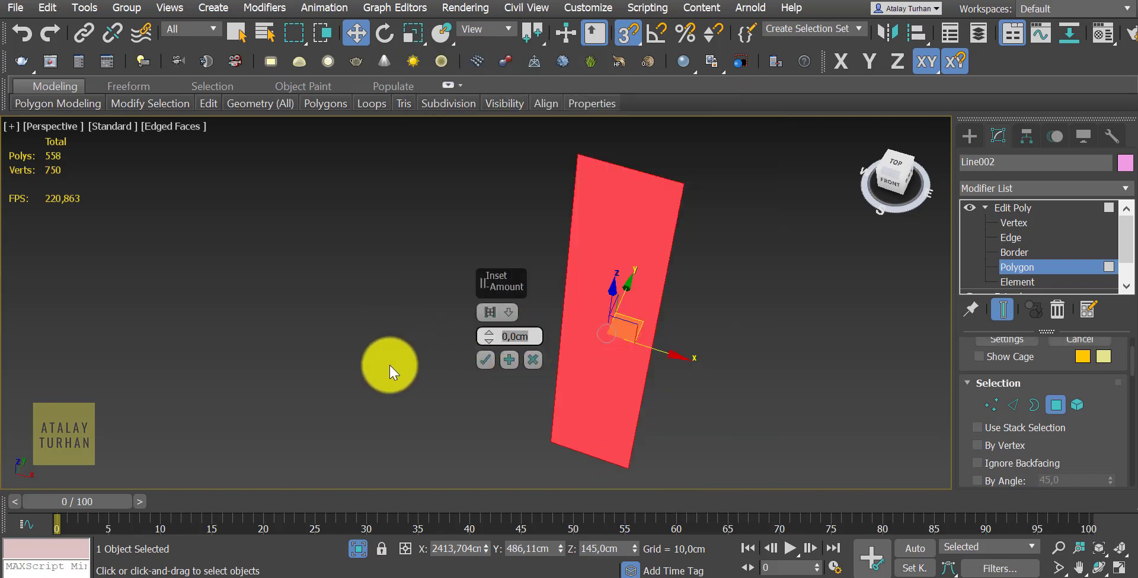
pyautogui.write('10')
pyautogui.press('Return')
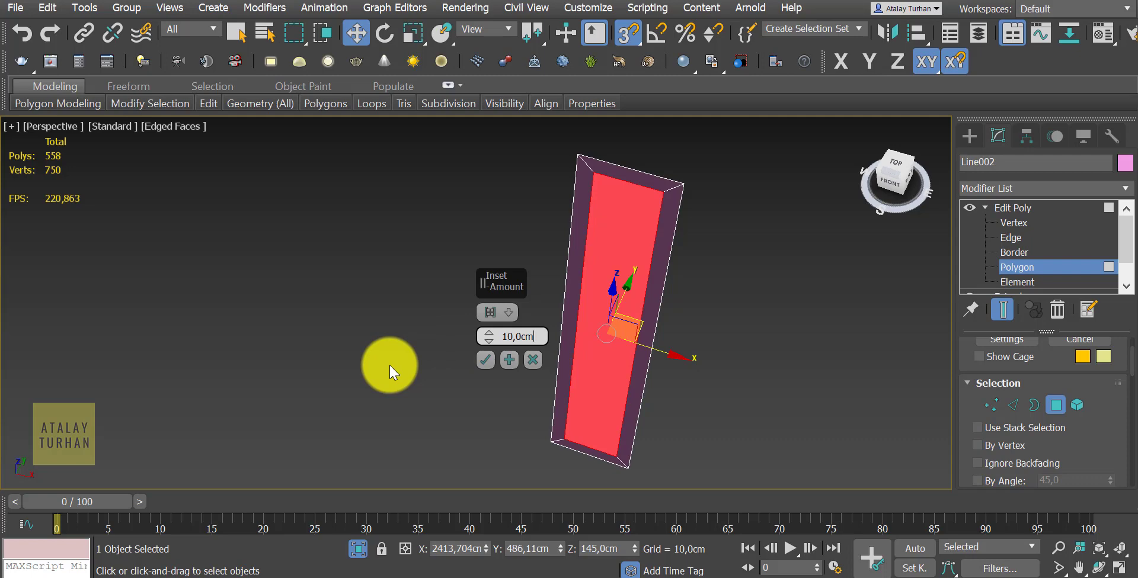
# Cancel the inset and delete the Edit Poly modifier from the stack
pyautogui.click(533, 360)
pyautogui.click(1013, 208)
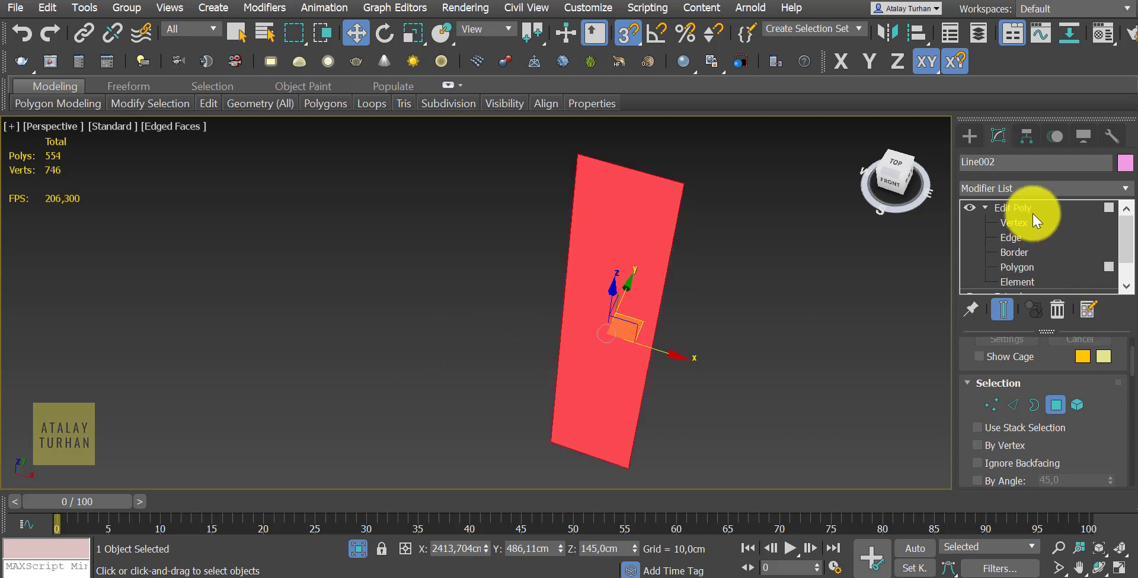
pyautogui.moveTo(1043, 342); pyautogui.dragTo(1044, 377)
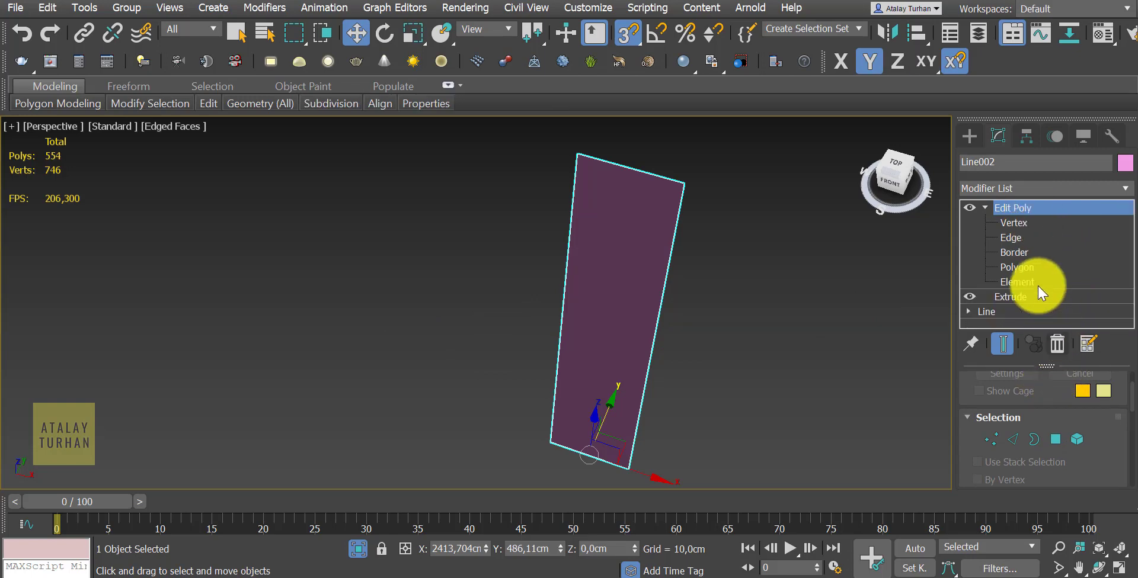
pyautogui.click(986, 206)
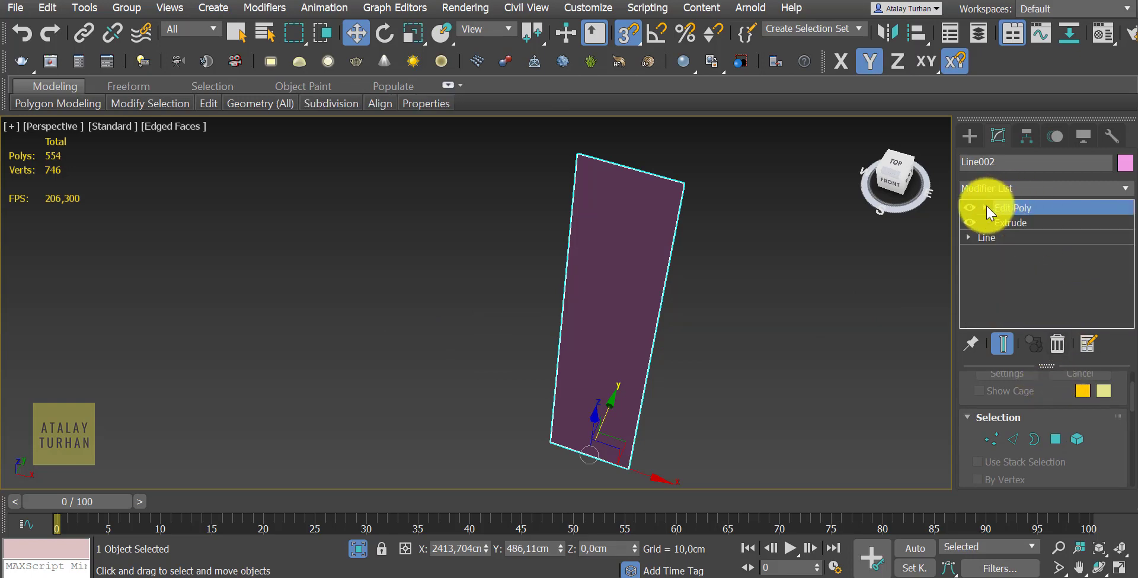
pyautogui.click(1057, 343)
# Add a Shell modifier, toggling it off and on to compare the panel
pyautogui.click(1029, 191)
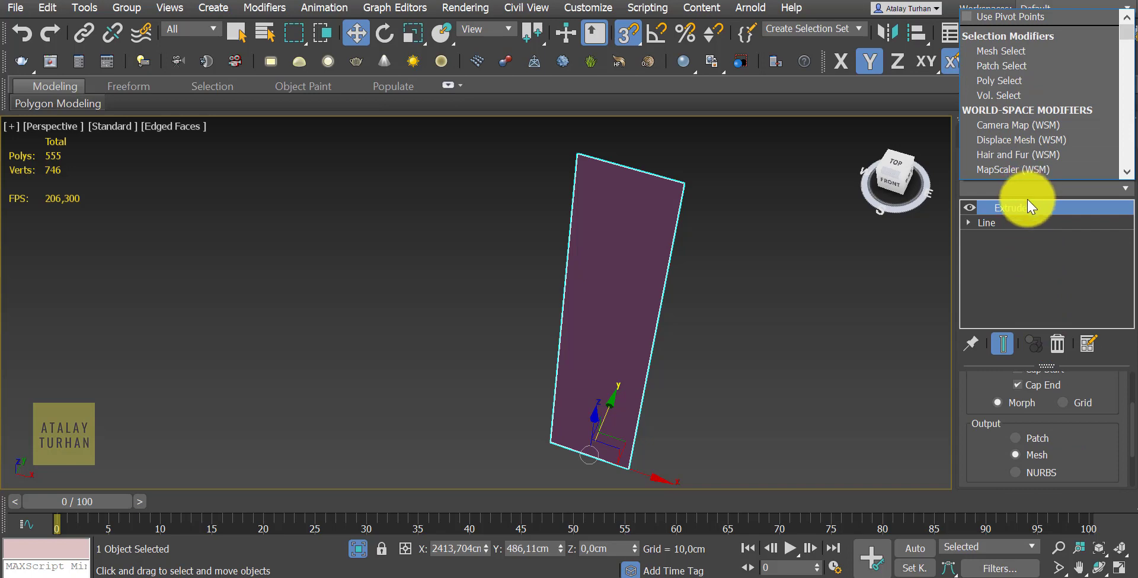
pyautogui.press('s')
pyautogui.press('s')
pyautogui.press('s')
pyautogui.press('s')
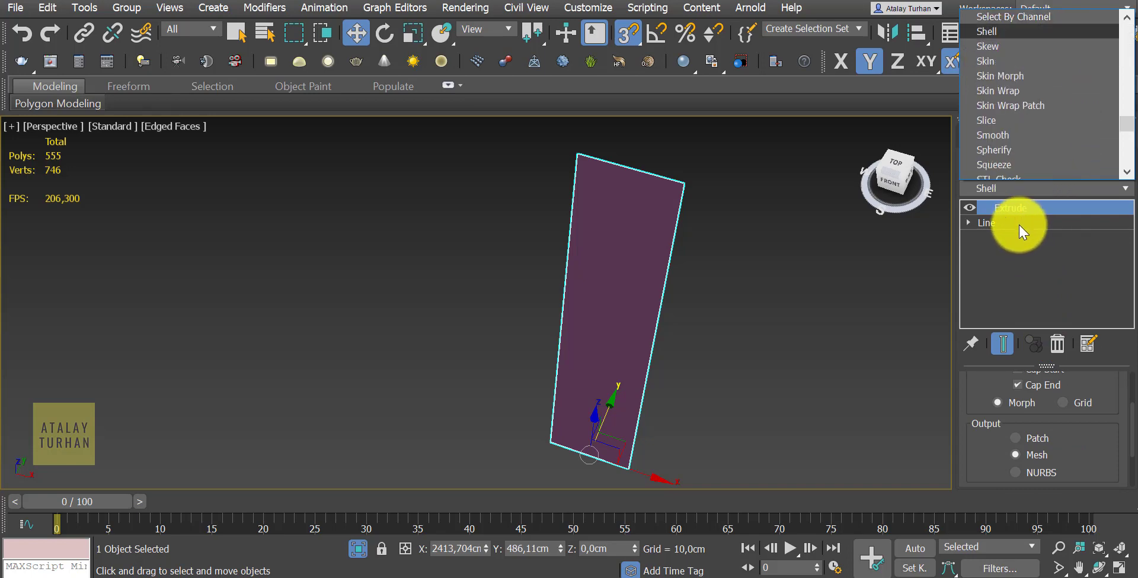
pyautogui.press('Return')
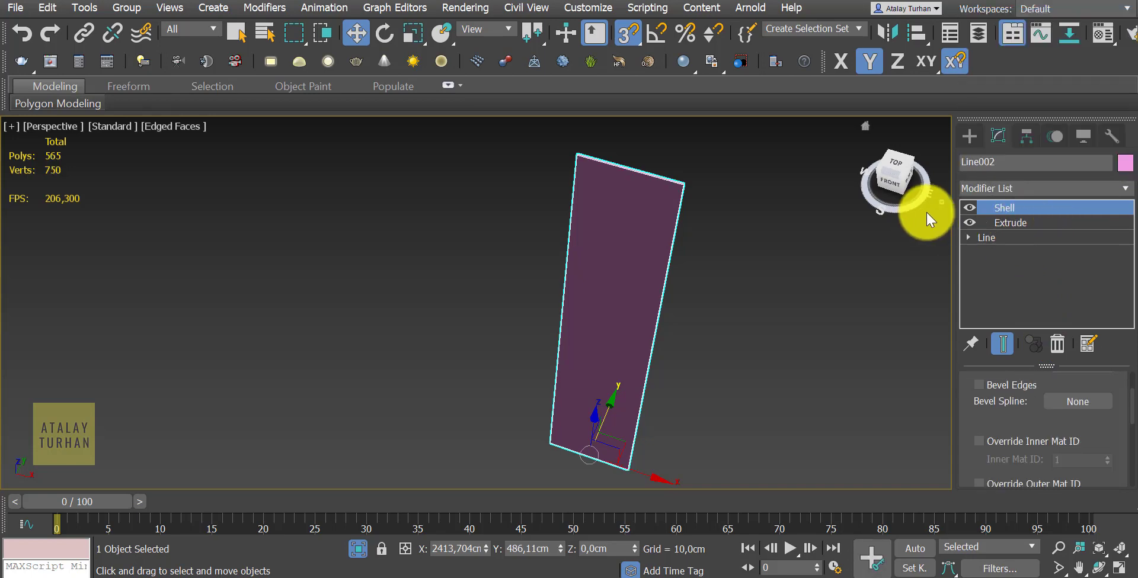
pyautogui.click(965, 208)
pyautogui.moveTo(786, 277)
pyautogui.keyDown('alt'); pyautogui.mouseDown(button='middle')
pyautogui.moveTo(600, 277)
pyautogui.moveTo(592, 295)
pyautogui.mouseUp(button='middle'); pyautogui.keyUp('alt')
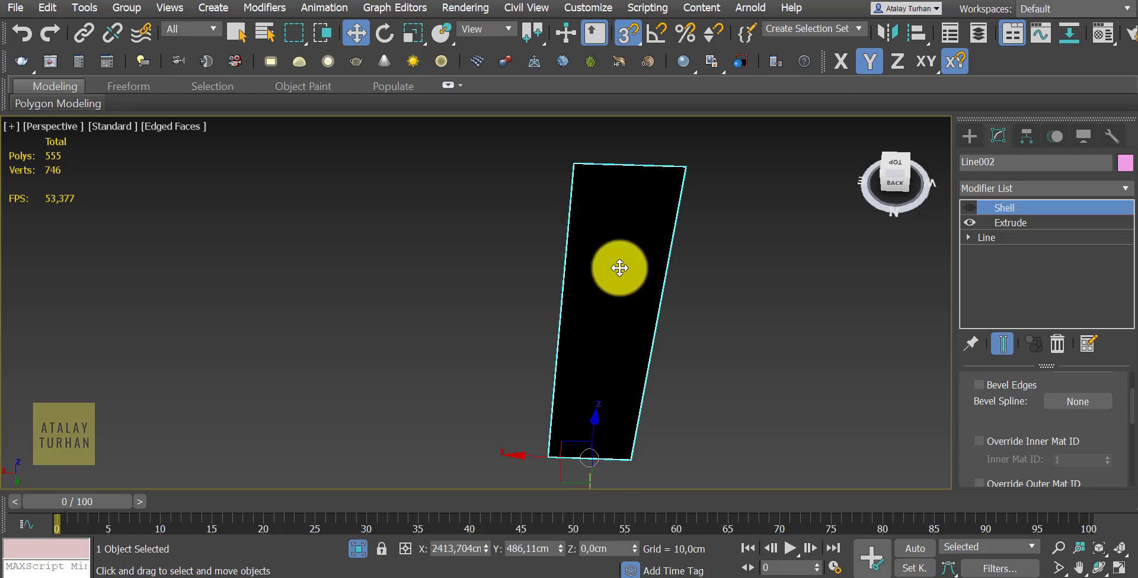
pyautogui.moveTo(622, 271)
pyautogui.keyDown('alt'); pyautogui.mouseDown(button='middle')
pyautogui.moveTo(645, 291)
pyautogui.moveTo(745, 310)
pyautogui.moveTo(787, 269)
pyautogui.moveTo(783, 277)
pyautogui.mouseUp(button='middle'); pyautogui.keyUp('alt')
pyautogui.click(968, 212)
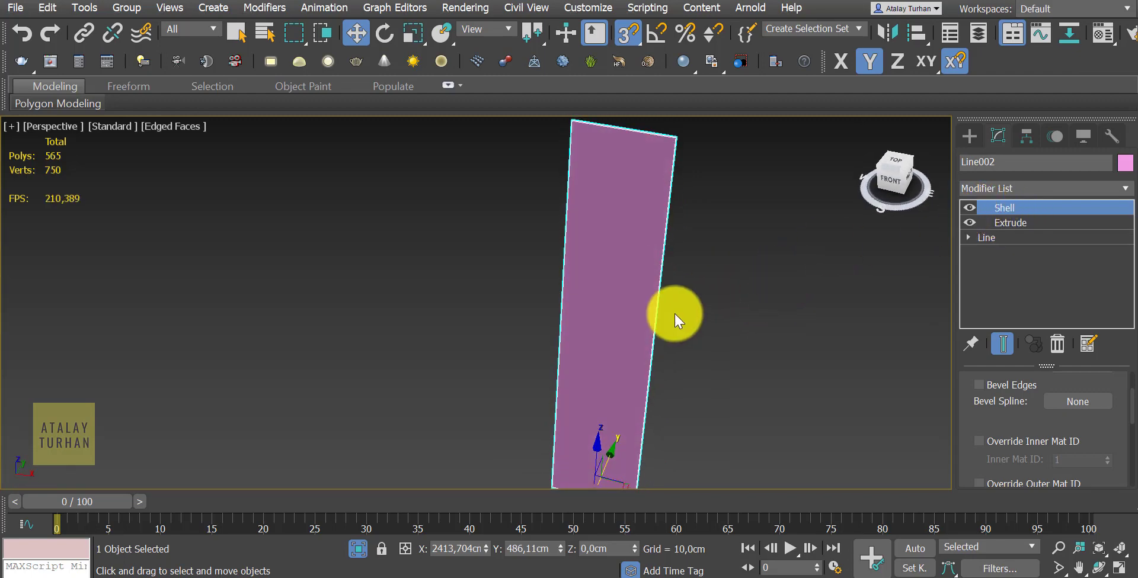
pyautogui.moveTo(675, 314)
pyautogui.keyDown('alt'); pyautogui.mouseDown(button='middle')
pyautogui.moveTo(609, 330)
pyautogui.moveTo(630, 185)
pyautogui.moveTo(643, 224)
pyautogui.mouseUp(button='middle'); pyautogui.keyUp('alt')
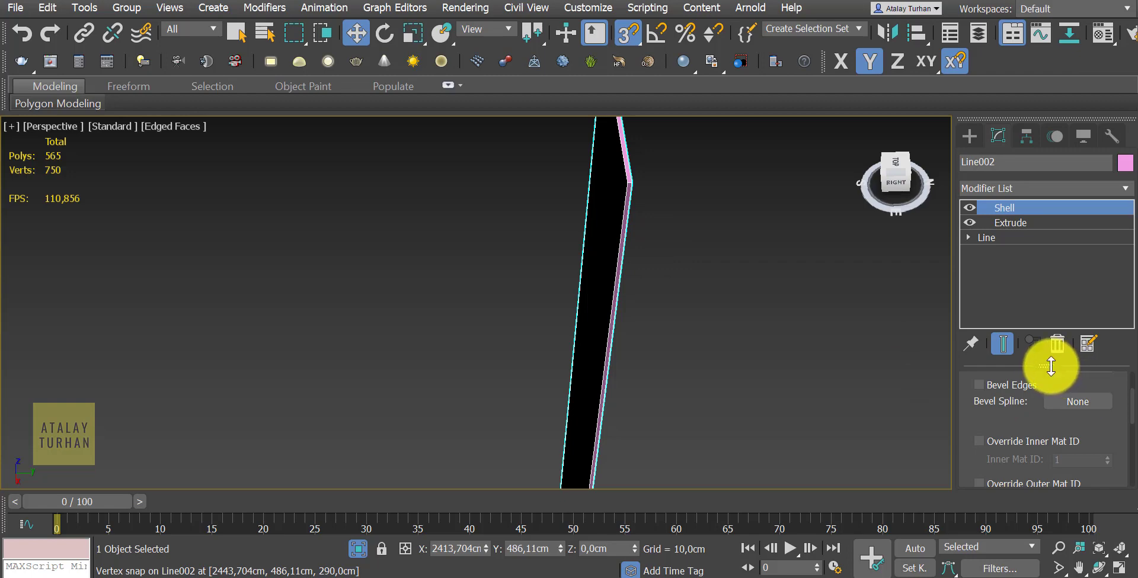
# Set the Shell Outer Amount to 4 cm and review its parameters
pyautogui.moveTo(1052, 368); pyautogui.dragTo(1053, 313)
pyautogui.scroll(3, 1123, 350)
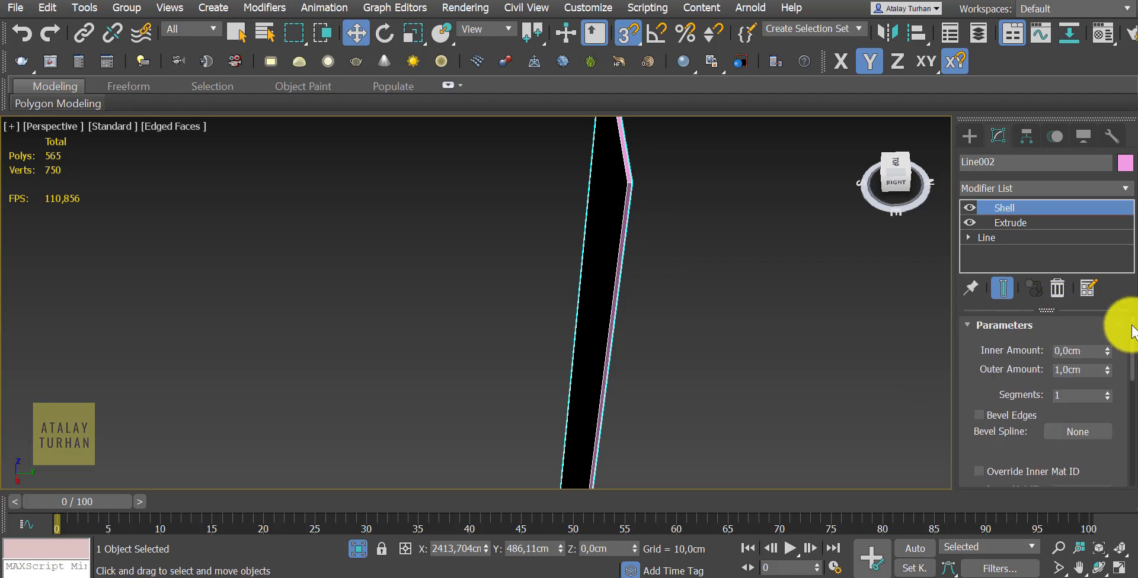
pyautogui.moveTo(1097, 370); pyautogui.dragTo(1020, 372)
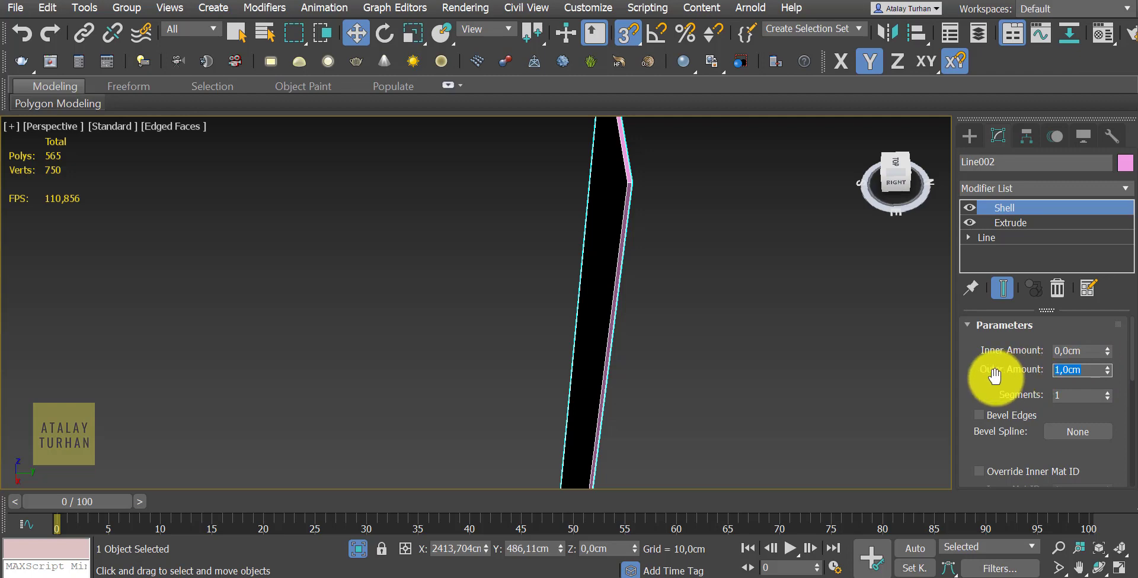
pyautogui.write('4')
pyautogui.press('Return')
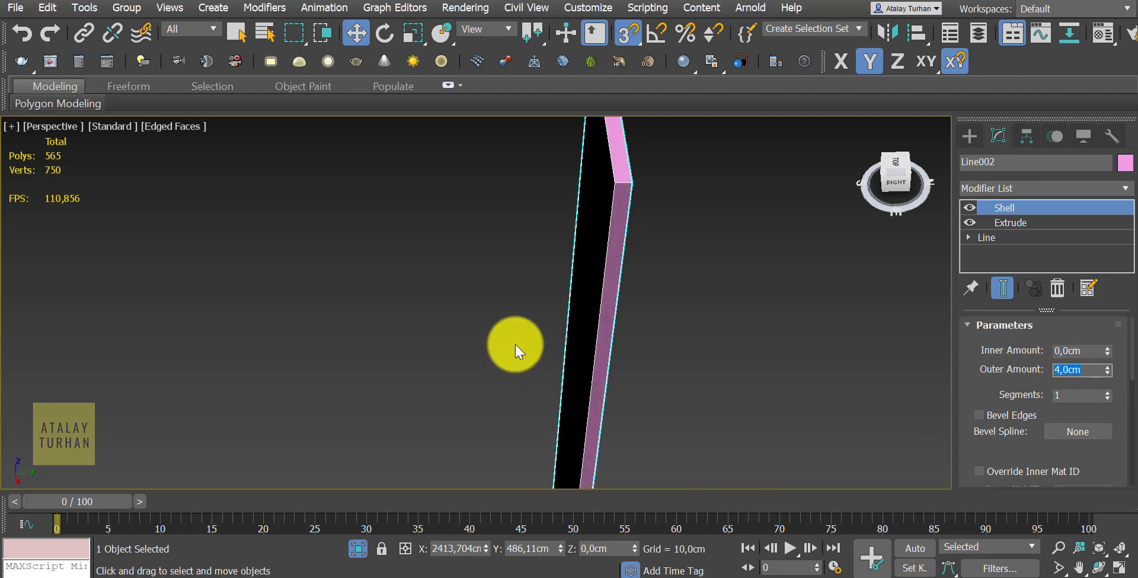
pyautogui.moveTo(514, 344)
pyautogui.keyDown('alt'); pyautogui.mouseDown(button='middle')
pyautogui.moveTo(554, 357)
pyautogui.moveTo(604, 347)
pyautogui.mouseUp(button='middle'); pyautogui.keyUp('alt')
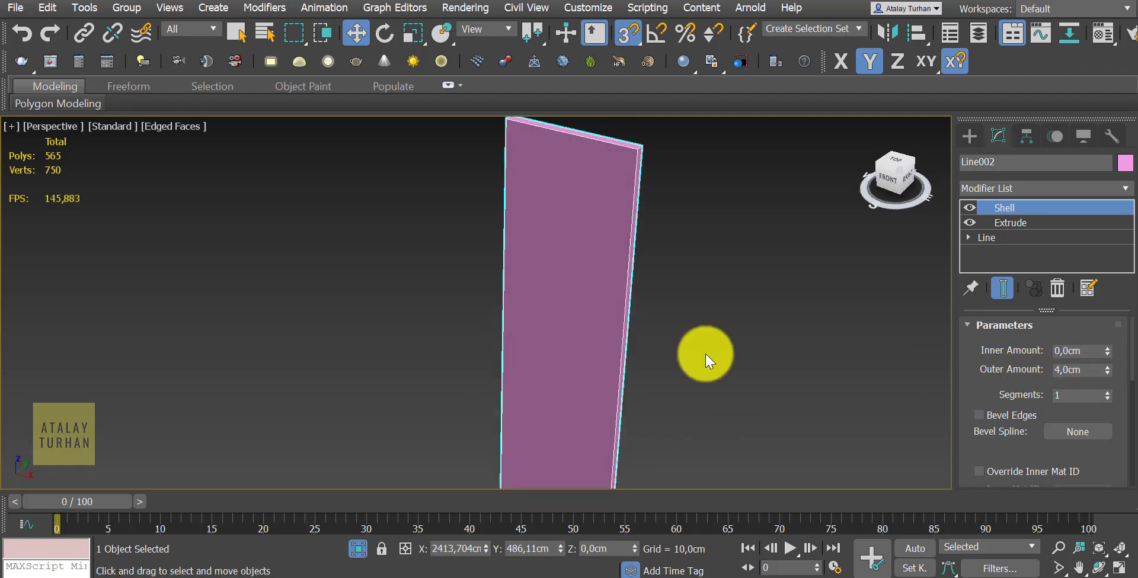
pyautogui.moveTo(1133, 362); pyautogui.dragTo(1134, 480)
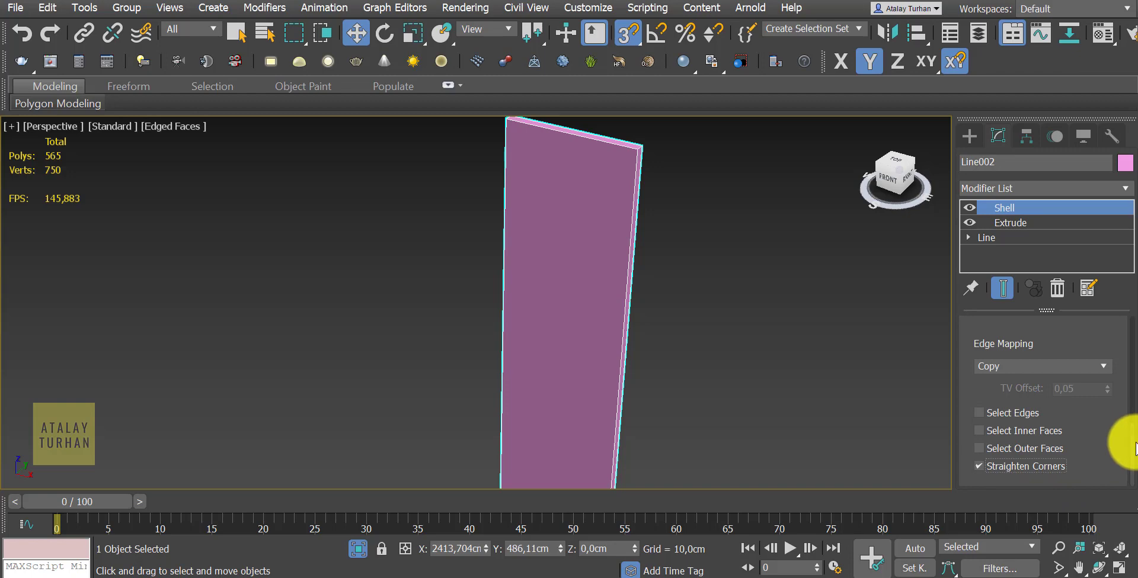
pyautogui.moveTo(1133, 448)
pyautogui.mouseDown()
pyautogui.moveTo(1129, 345)
pyautogui.moveTo(1135, 483)
pyautogui.mouseUp()
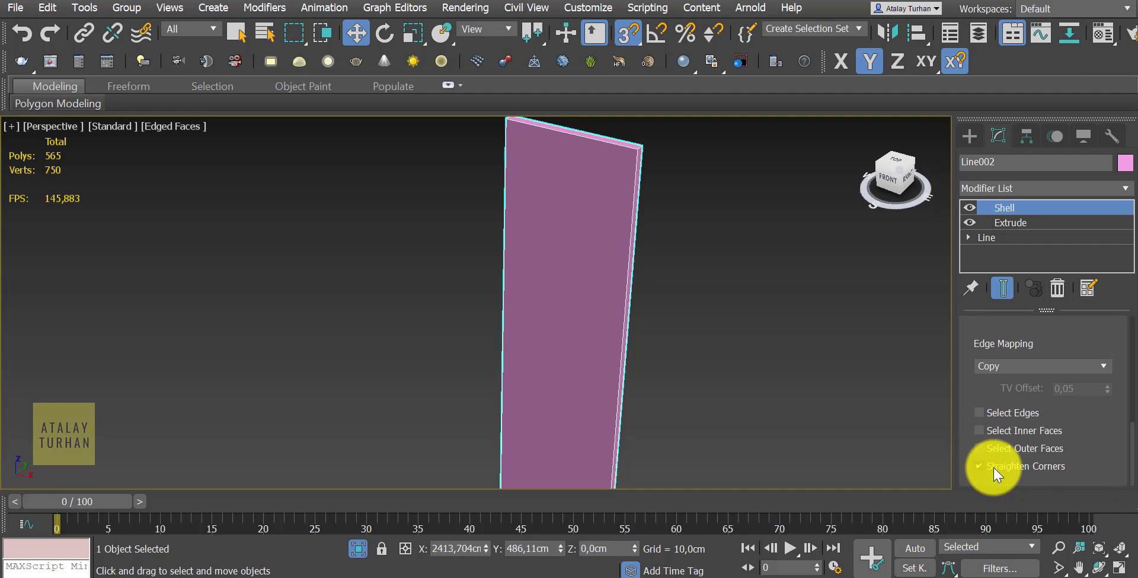
pyautogui.moveTo(1132, 432); pyautogui.dragTo(1132, 299)
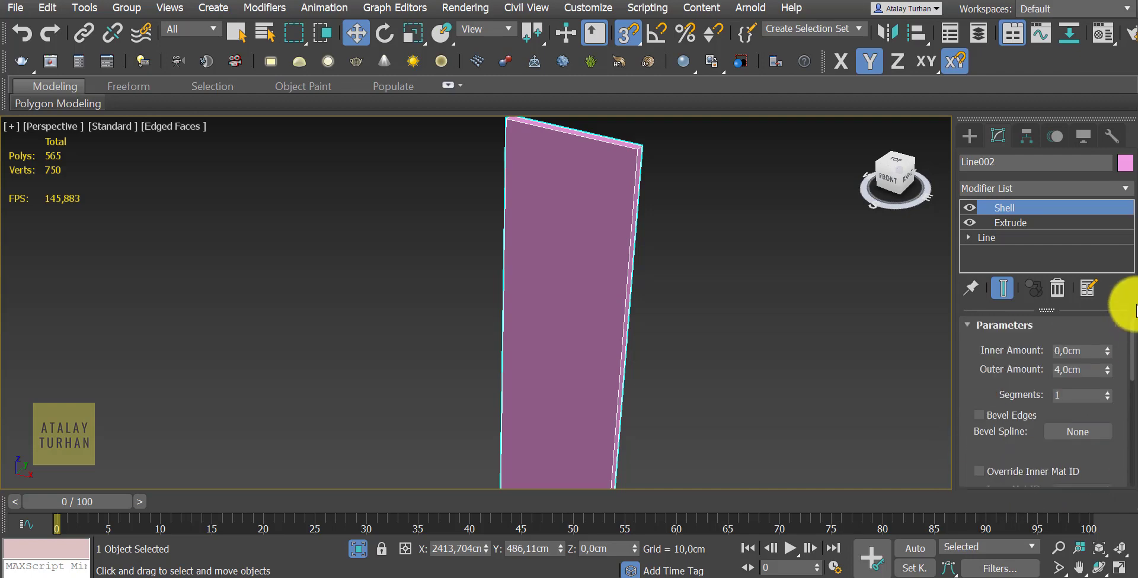
# Enter the Edit Poly Polygon sub-level and select the panel's front face
pyautogui.click(1001, 188)
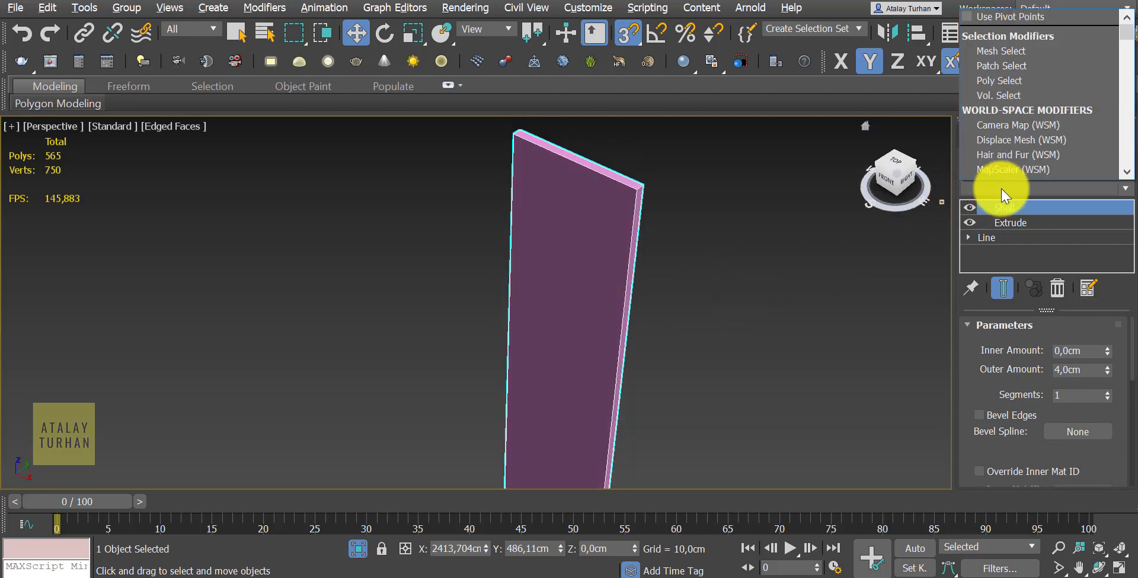
pyautogui.click(1000, 272)
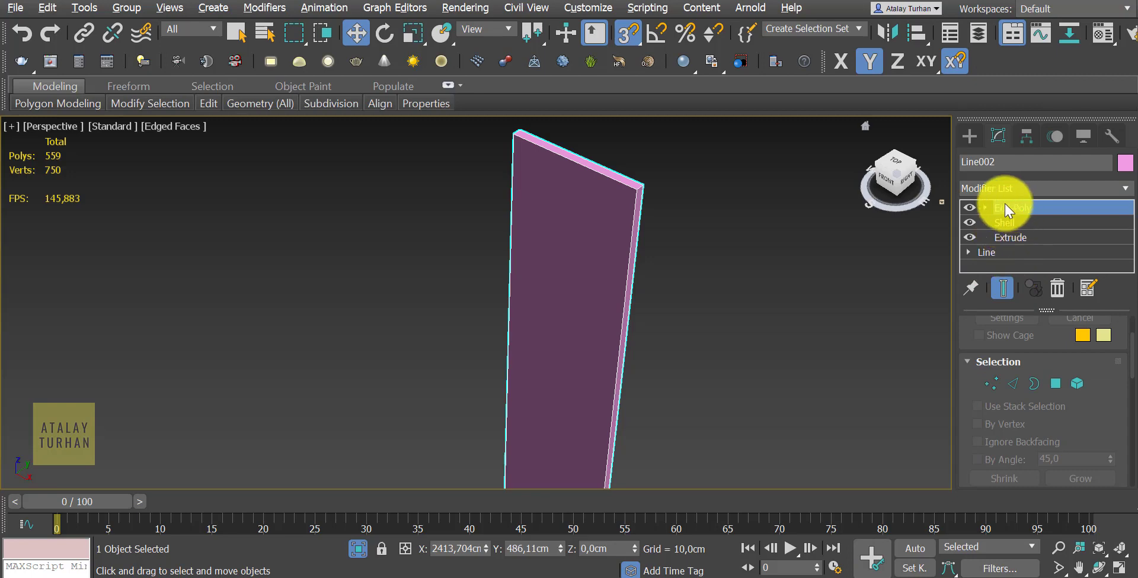
pyautogui.click(989, 206)
pyautogui.moveTo(1055, 311); pyautogui.dragTo(1047, 356)
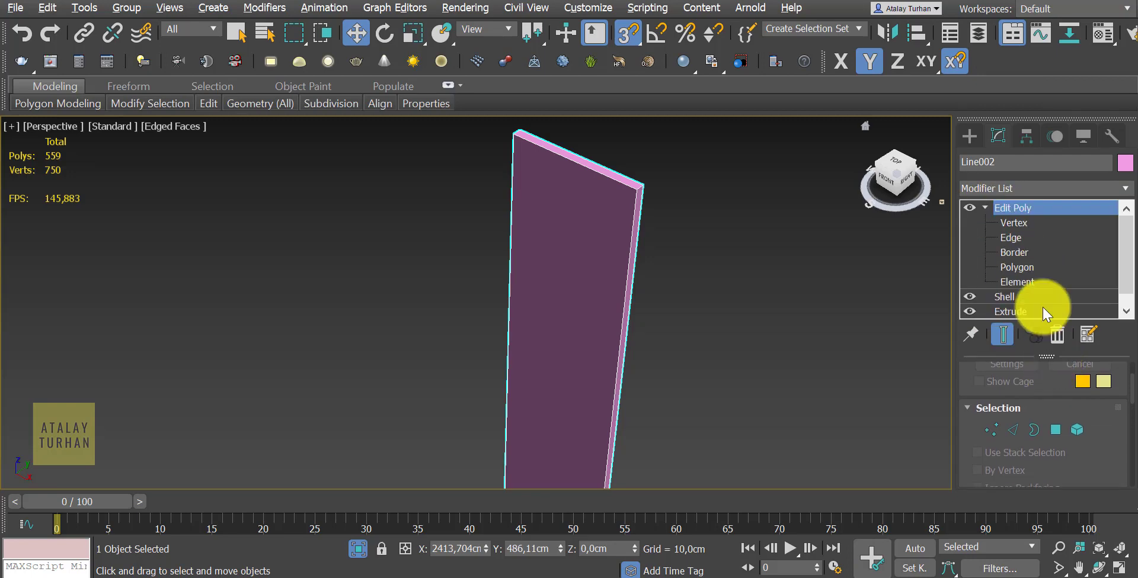
pyautogui.click(1031, 267)
pyautogui.click(579, 303)
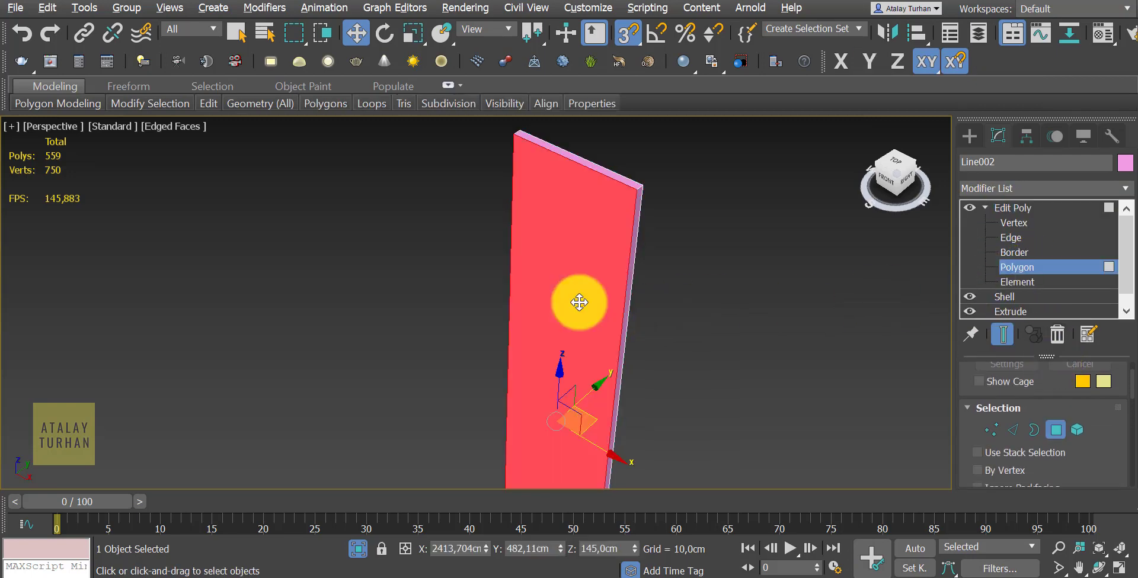
# Check the panel's front and back faces from both sides, ending with the front face selected
pyautogui.moveTo(668, 381)
pyautogui.keyDown('alt'); pyautogui.mouseDown(button='middle')
pyautogui.moveTo(584, 386)
pyautogui.moveTo(584, 304)
pyautogui.moveTo(582, 337)
pyautogui.moveTo(617, 338)
pyautogui.mouseUp(button='middle'); pyautogui.keyUp('alt')
pyautogui.click(590, 277)
pyautogui.click(596, 275)
pyautogui.keyDown('alt'); pyautogui.moveTo(772, 297); pyautogui.dragTo(696, 306, button='middle'); pyautogui.keyUp('alt')
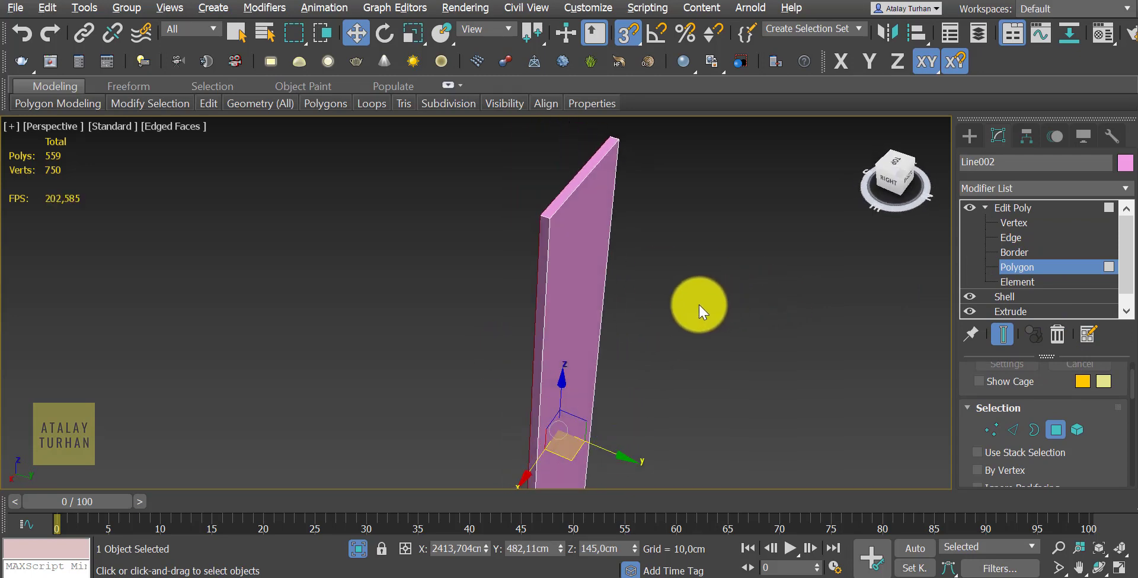
pyautogui.click(566, 338)
pyautogui.moveTo(564, 346)
pyautogui.keyDown('alt'); pyautogui.mouseDown(button='middle')
pyautogui.moveTo(681, 346)
pyautogui.moveTo(554, 341)
pyautogui.moveTo(681, 345)
pyautogui.mouseUp(button='middle'); pyautogui.keyUp('alt')
pyautogui.click(747, 333)
pyautogui.click(583, 266)
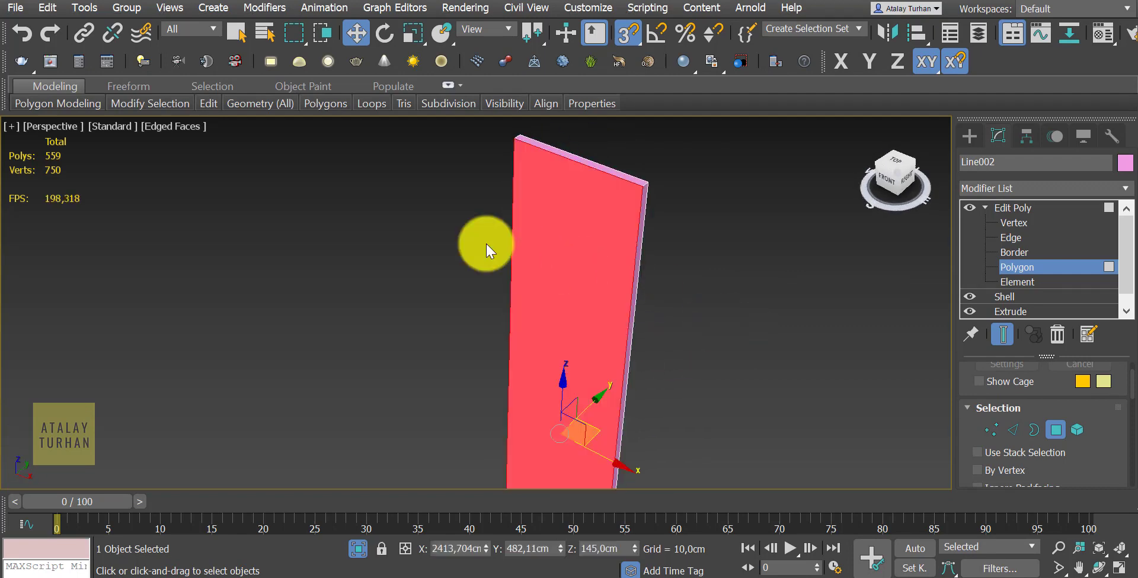
# Apply the selection-modifying tools to the front face and orbit around the panel
pyautogui.click(150, 103)
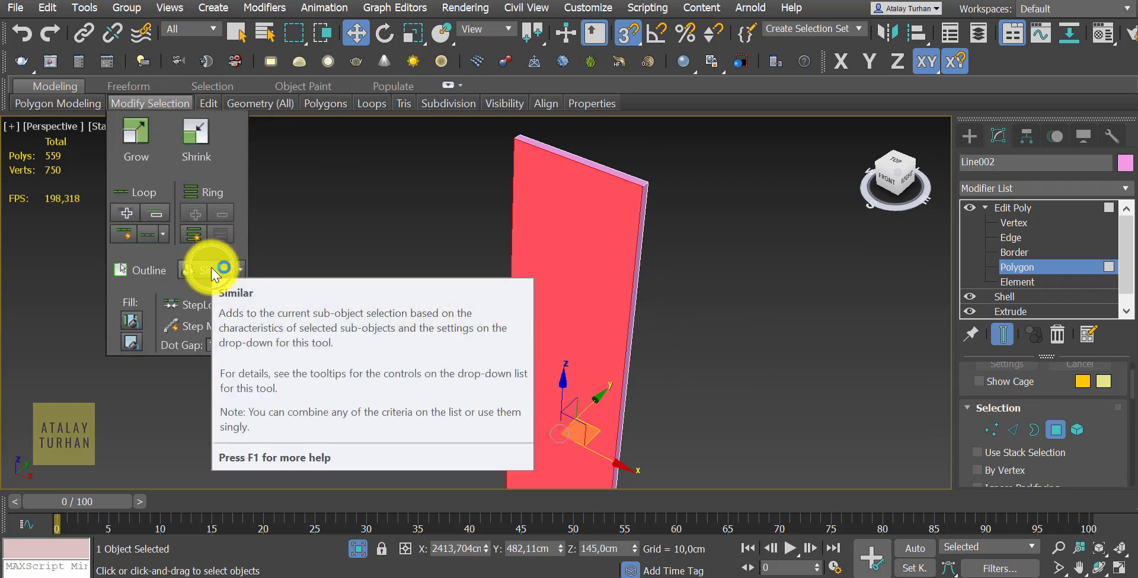
pyautogui.click(207, 272)
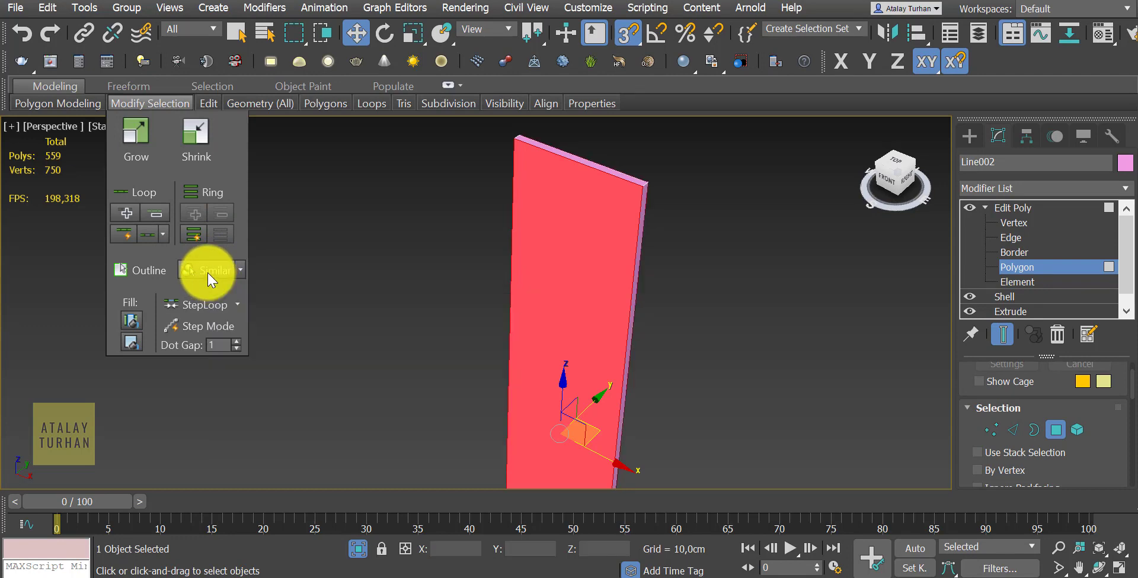
pyautogui.moveTo(664, 366)
pyautogui.keyDown('alt'); pyautogui.mouseDown(button='middle')
pyautogui.moveTo(541, 355)
pyautogui.moveTo(657, 362)
pyautogui.mouseUp(button='middle'); pyautogui.keyUp('alt')
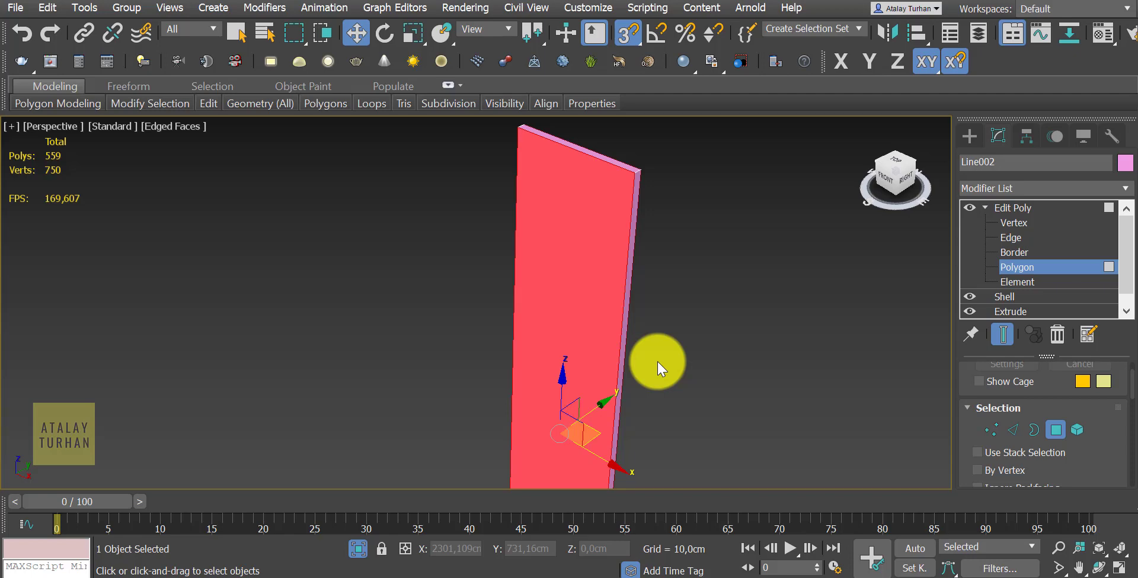
pyautogui.keyDown('alt'); pyautogui.moveTo(653, 362); pyautogui.dragTo(668, 372, button='middle'); pyautogui.keyUp('alt')
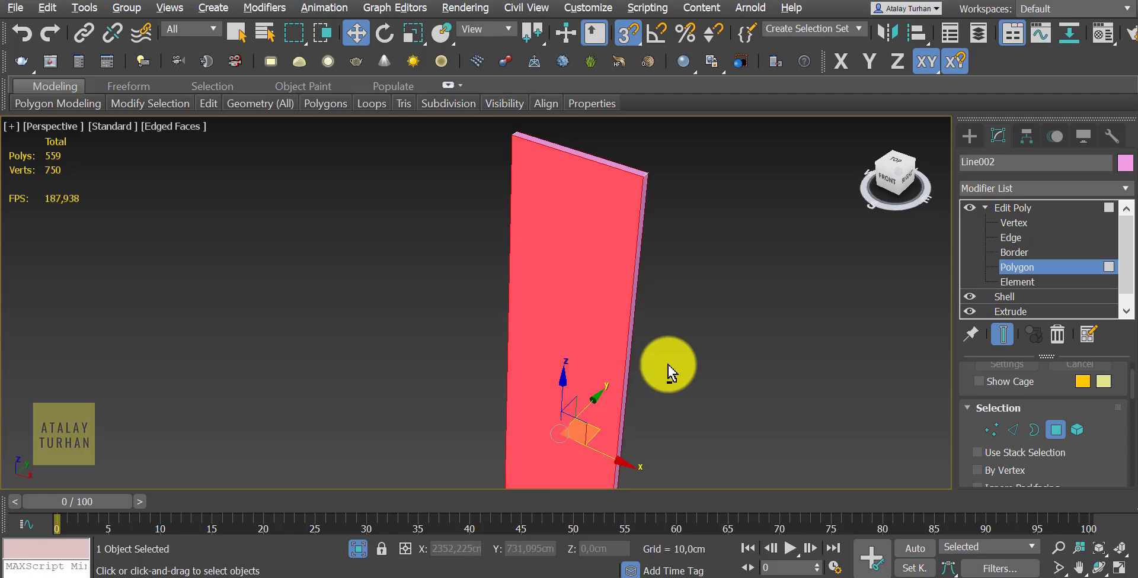
# Inset the selected front face by 10 cm
pyautogui.rightClick(581, 225)
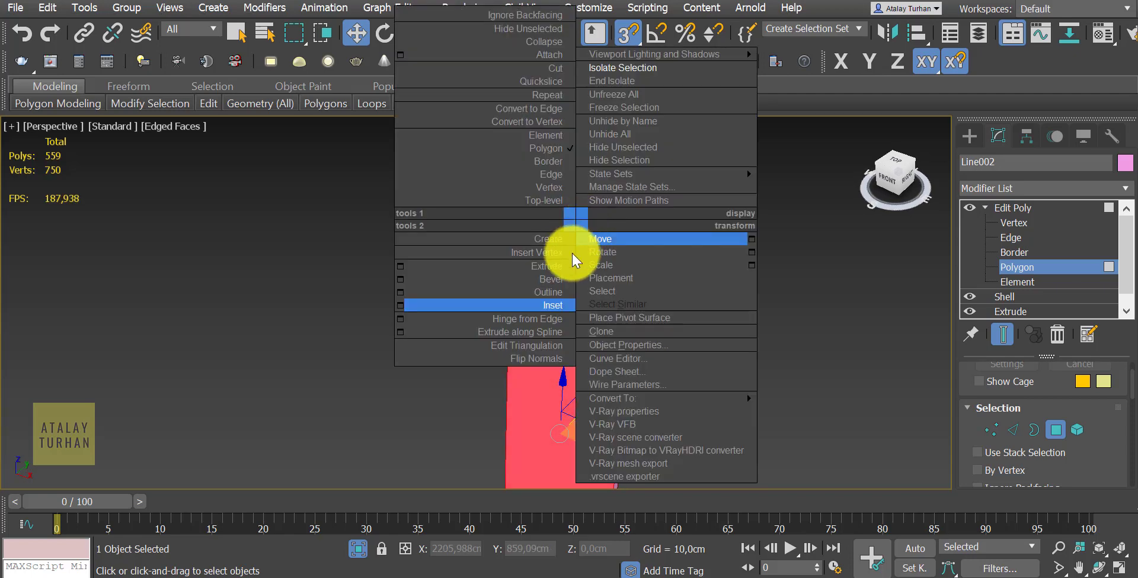
pyautogui.click(403, 306)
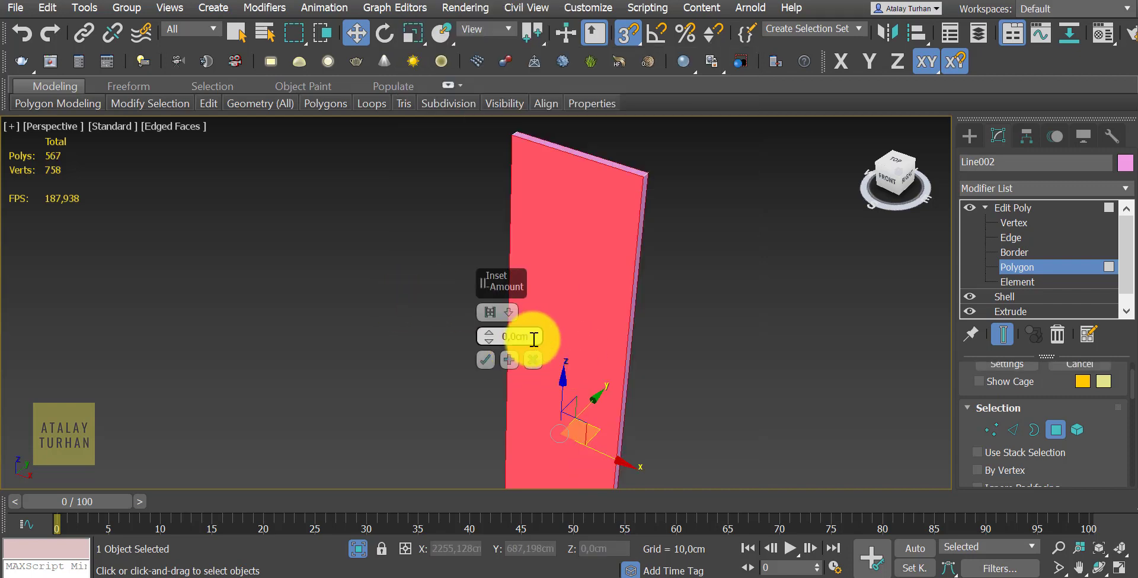
pyautogui.doubleClick(533, 339)
pyautogui.write('10')
pyautogui.press('Return')
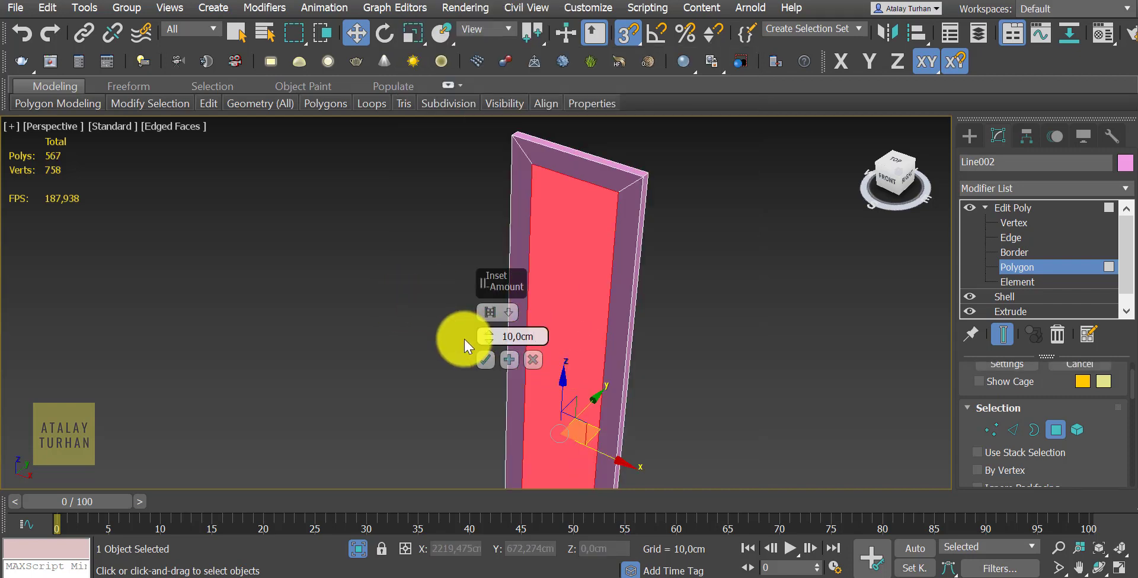
# Inspect the 10 cm inset from several angles, commit it, and select a thin side strip
pyautogui.moveTo(689, 343)
pyautogui.keyDown('alt'); pyautogui.mouseDown(button='middle')
pyautogui.moveTo(560, 339)
pyautogui.moveTo(717, 343)
pyautogui.moveTo(599, 348)
pyautogui.moveTo(542, 336)
pyautogui.moveTo(700, 330)
pyautogui.moveTo(703, 351)
pyautogui.moveTo(682, 350)
pyautogui.moveTo(716, 330)
pyautogui.moveTo(584, 329)
pyautogui.moveTo(669, 326)
pyautogui.moveTo(729, 341)
pyautogui.moveTo(637, 354)
pyautogui.moveTo(736, 350)
pyautogui.mouseUp(button='middle'); pyautogui.keyUp('alt')
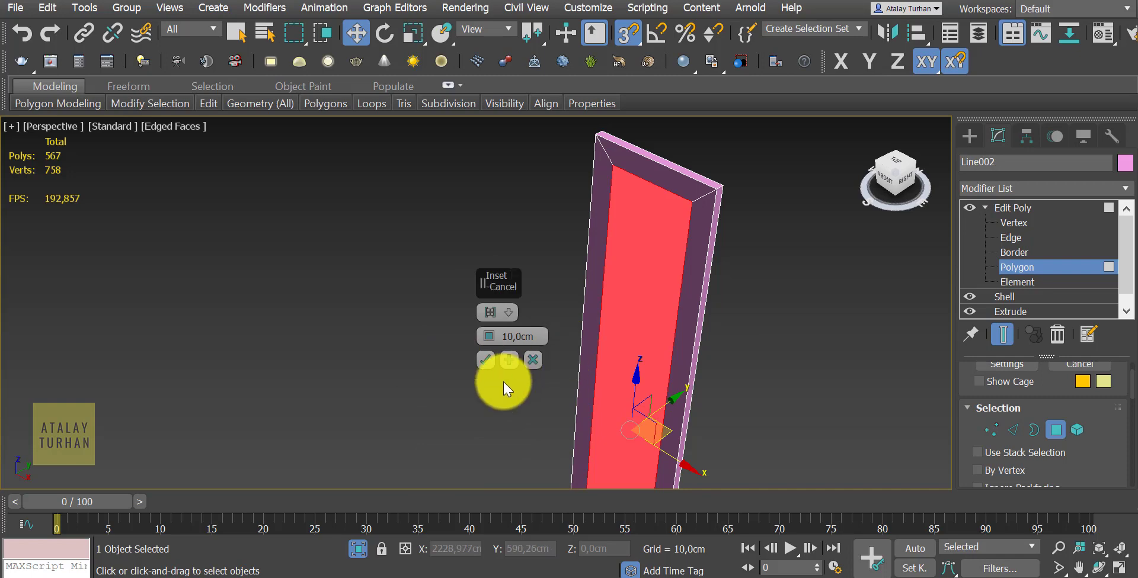
pyautogui.keyDown('alt'); pyautogui.moveTo(799, 343); pyautogui.dragTo(686, 327, button='middle'); pyautogui.keyUp('alt')
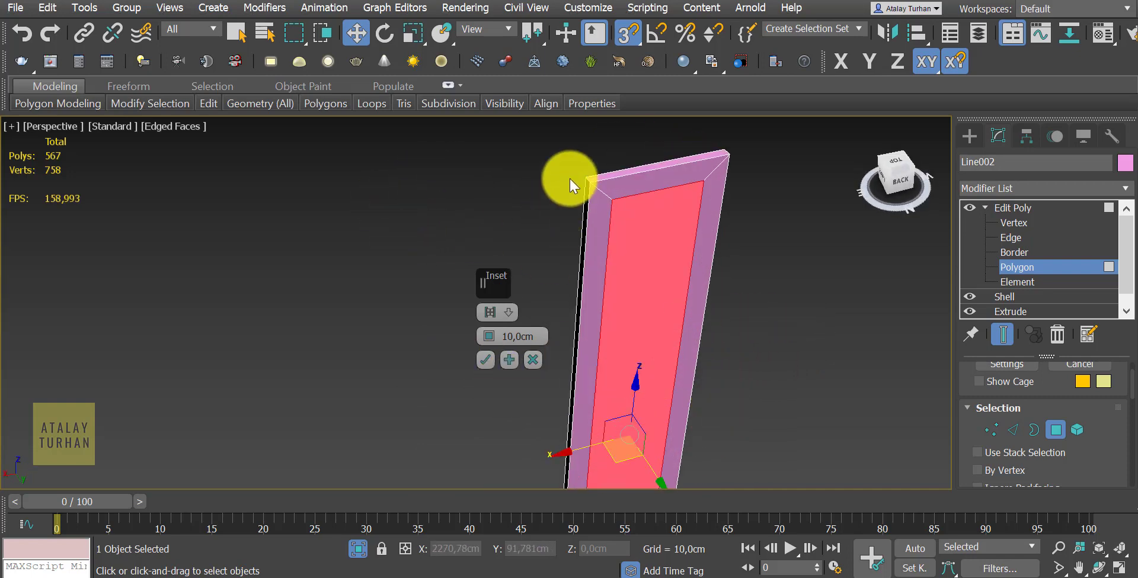
pyautogui.moveTo(482, 325)
pyautogui.keyDown('alt'); pyautogui.mouseDown(button='middle')
pyautogui.moveTo(605, 330)
pyautogui.moveTo(581, 339)
pyautogui.mouseUp(button='middle'); pyautogui.keyUp('alt')
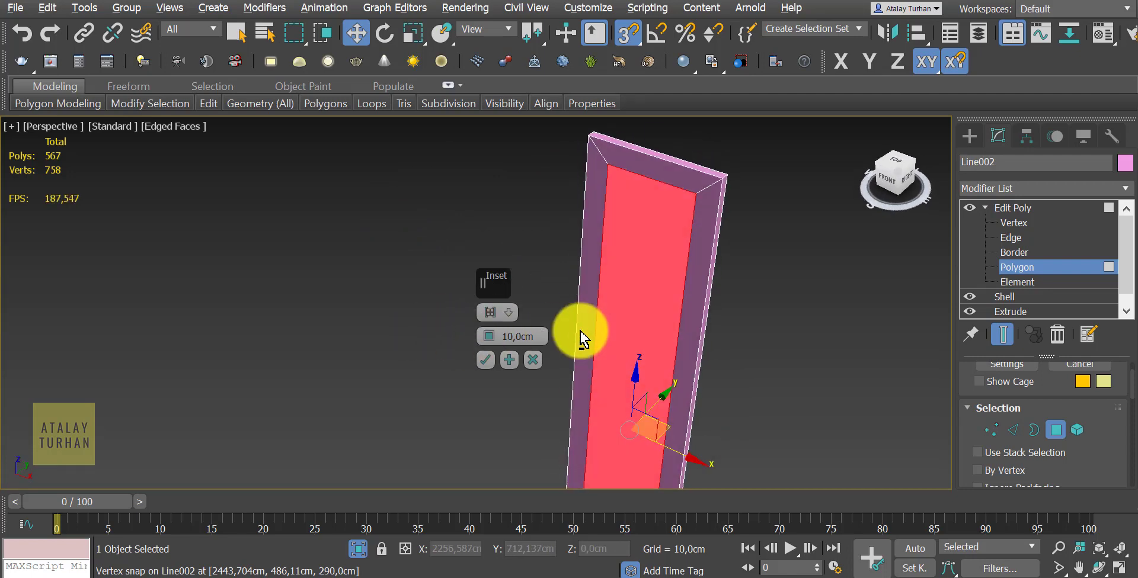
pyautogui.moveTo(655, 353)
pyautogui.keyDown('alt'); pyautogui.mouseDown(button='middle')
pyautogui.moveTo(612, 353)
pyautogui.moveTo(634, 378)
pyautogui.moveTo(563, 355)
pyautogui.moveTo(659, 361)
pyautogui.moveTo(668, 373)
pyautogui.mouseUp(button='middle'); pyautogui.keyUp('alt')
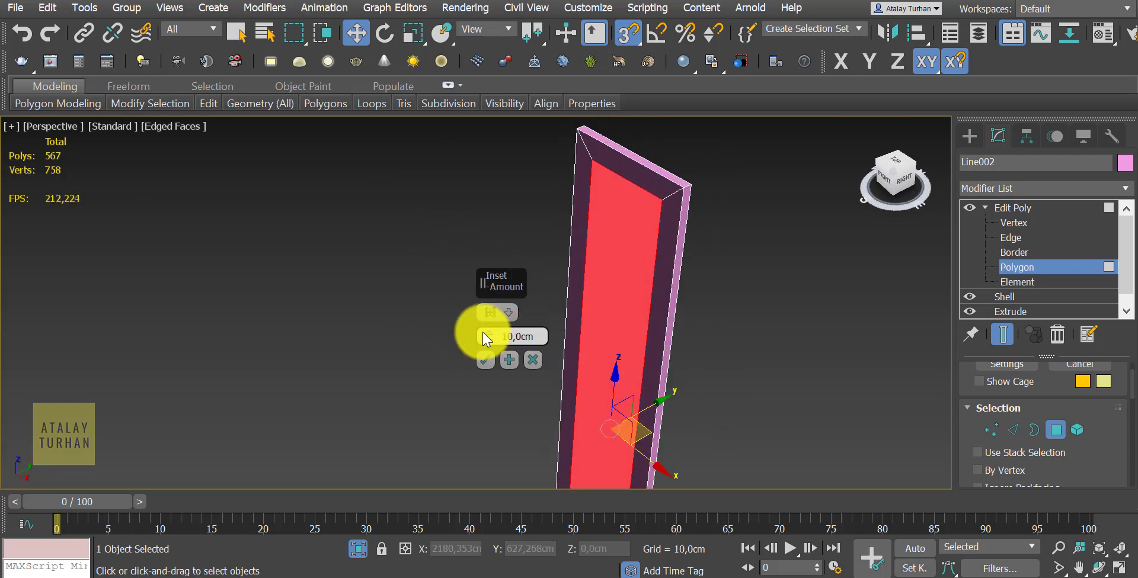
pyautogui.click(485, 359)
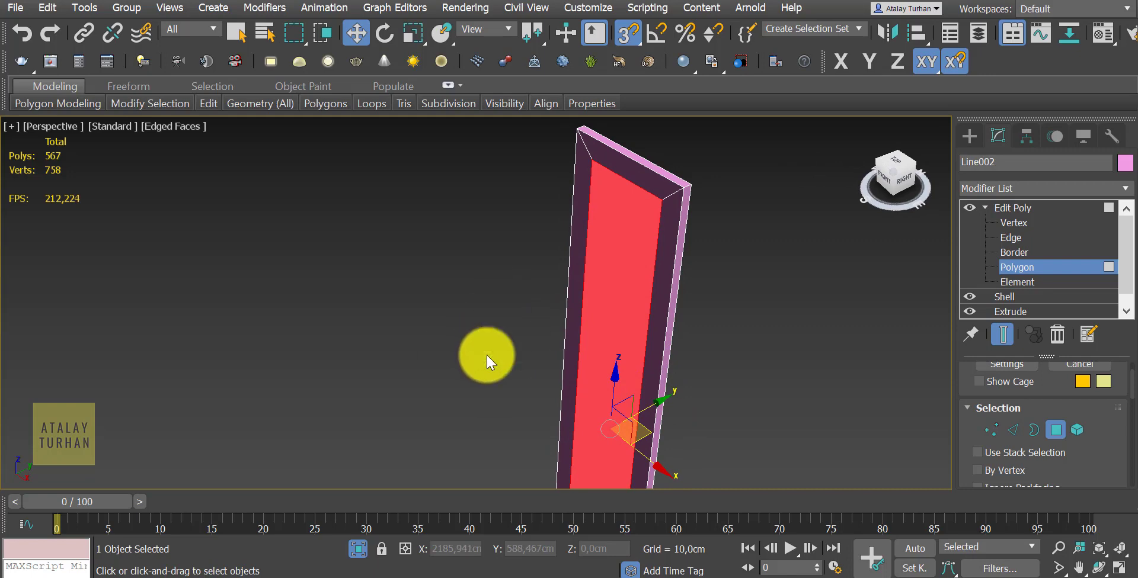
pyautogui.keyDown('alt'); pyautogui.moveTo(513, 386); pyautogui.dragTo(539, 379, button='middle'); pyautogui.keyUp('alt')
pyautogui.click(570, 225)
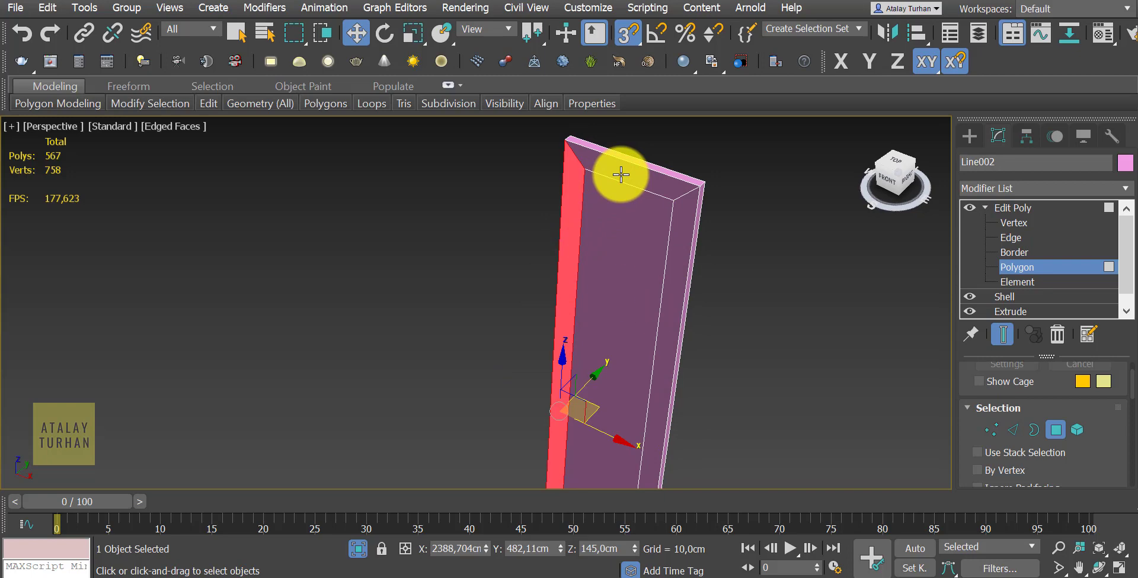
# Zoom in and undo back to an empty face selection
pyautogui.moveTo(620, 175)
pyautogui.mouseDown()
pyautogui.moveTo(616, 387)
pyautogui.moveTo(607, 312)
pyautogui.mouseUp()
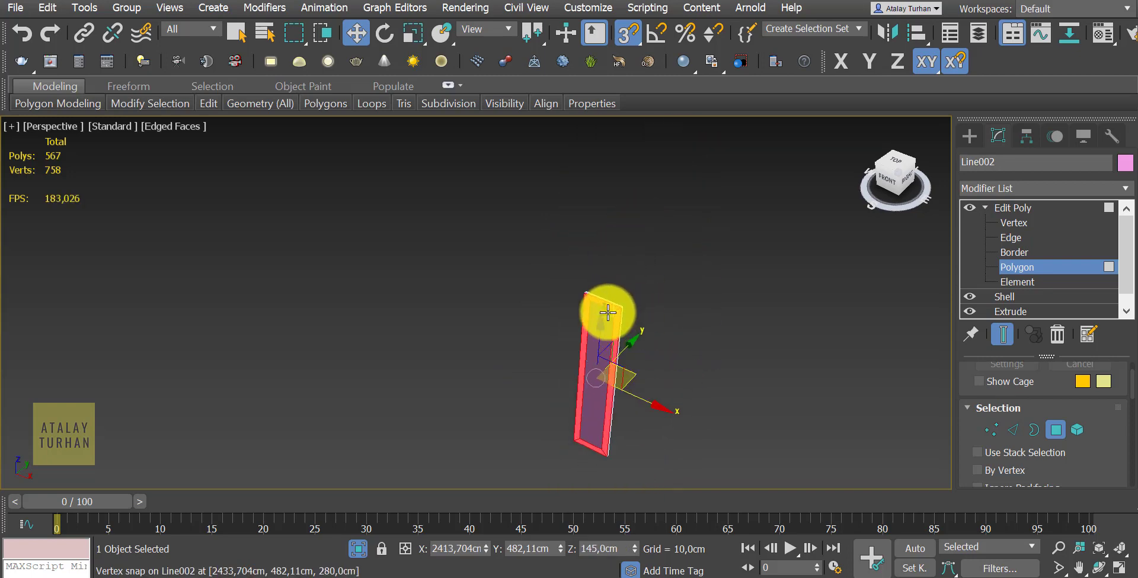
pyautogui.scroll(2, 604, 317)
pyautogui.scroll(2, 581, 296)
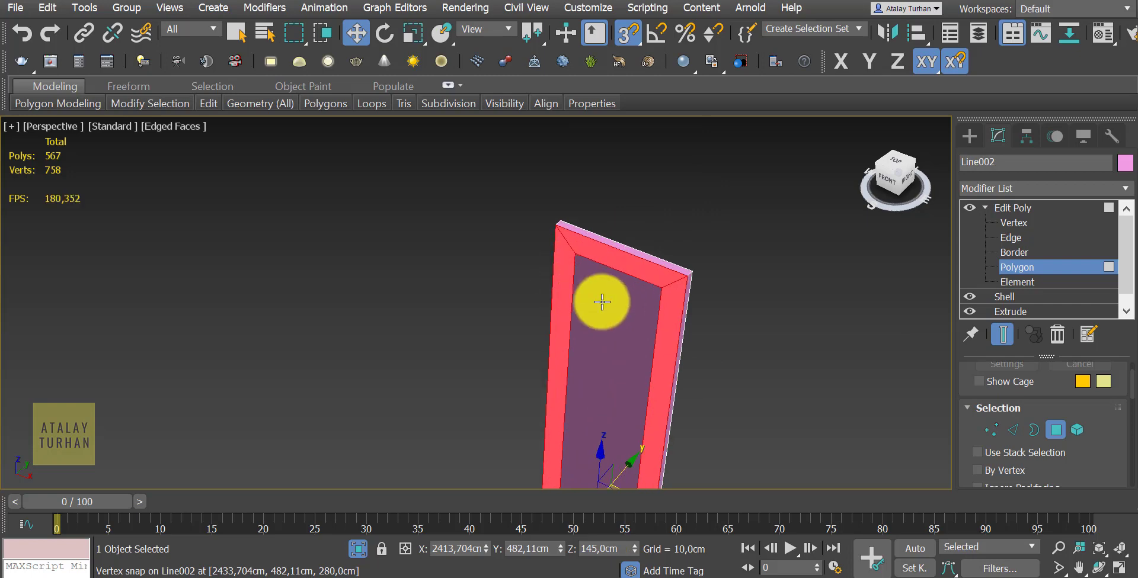
pyautogui.hotkey('ctrl', 'z')
pyautogui.hotkey('ctrl', 'y')
pyautogui.hotkey('ctrl', 'z')
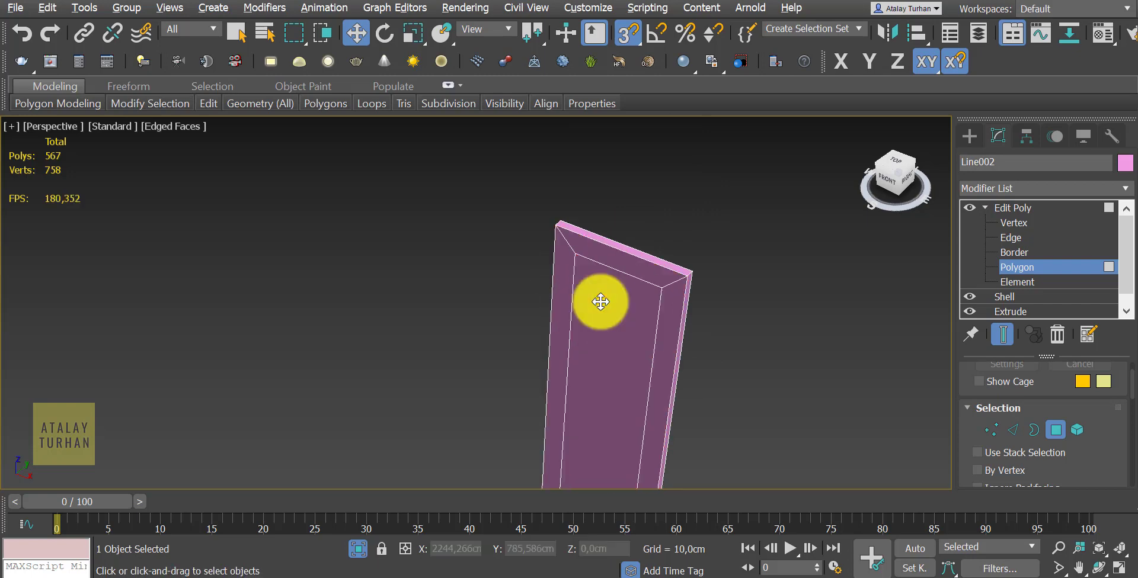
# Select the frame's left side face, then expand it with Grow and Similar to the full border ring
pyautogui.click(561, 267)
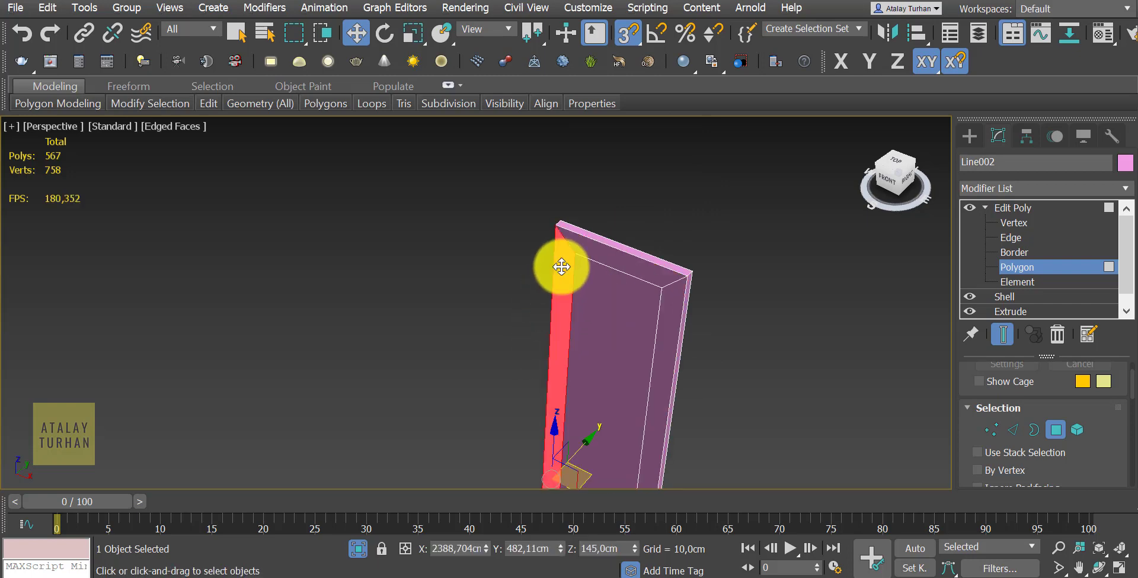
pyautogui.keyDown('shift'); pyautogui.click(609, 251); pyautogui.keyUp('shift')
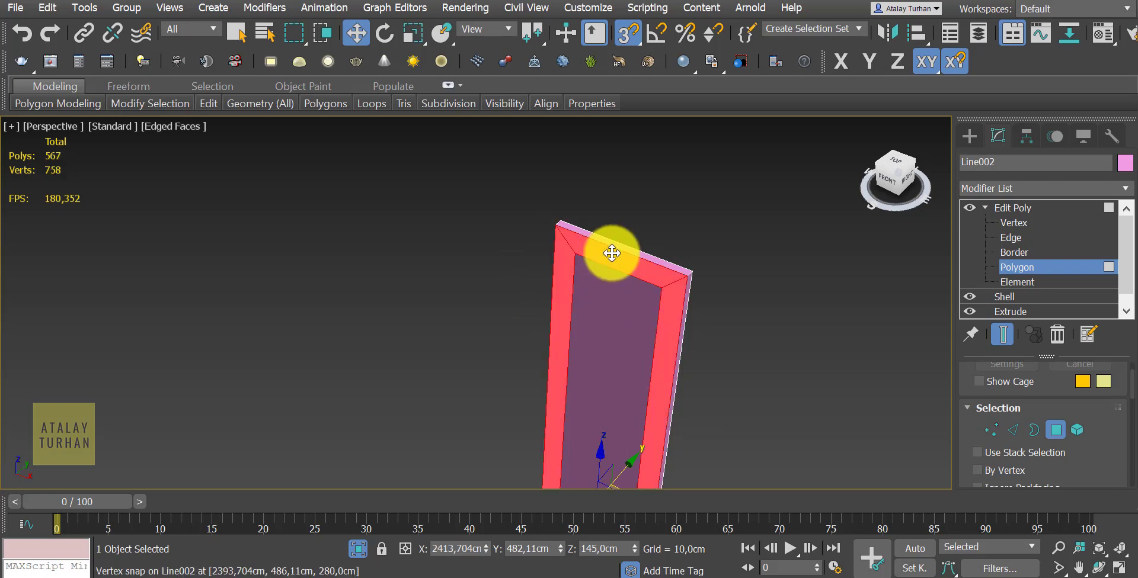
pyautogui.moveTo(609, 251)
pyautogui.mouseDown(button='middle')
pyautogui.moveTo(633, 287)
pyautogui.moveTo(589, 267)
pyautogui.moveTo(604, 272)
pyautogui.moveTo(541, 287)
pyautogui.moveTo(610, 287)
pyautogui.moveTo(483, 279)
pyautogui.mouseUp(button='middle')
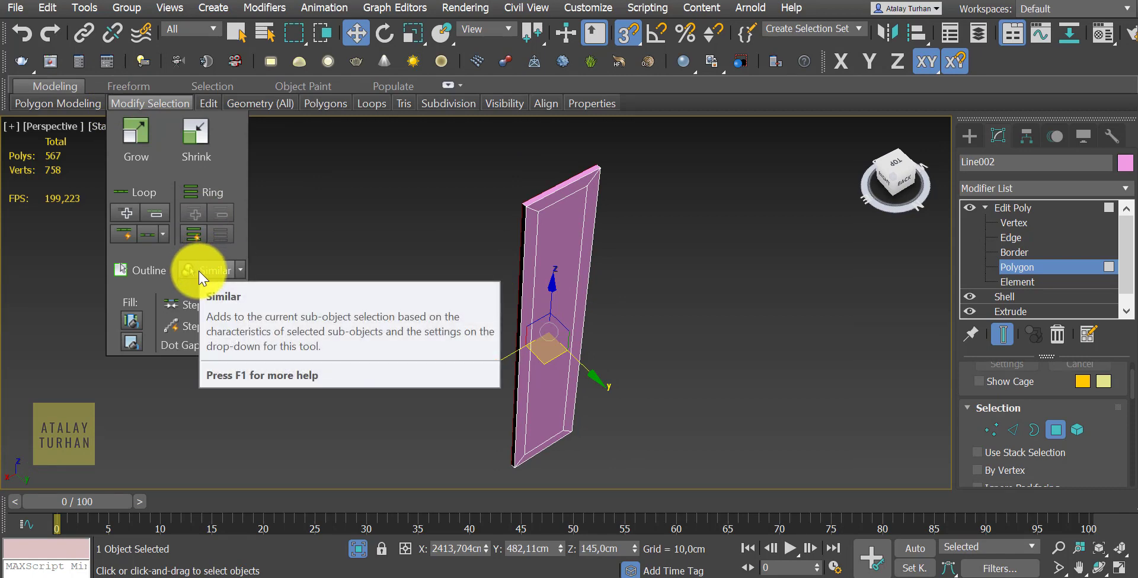
pyautogui.click(198, 271)
# Extrude the selected border frame faces 10 cm outward, then deselect and view from below
pyautogui.keyDown('alt'); pyautogui.moveTo(427, 317); pyautogui.dragTo(578, 242, button='middle'); pyautogui.keyUp('alt')
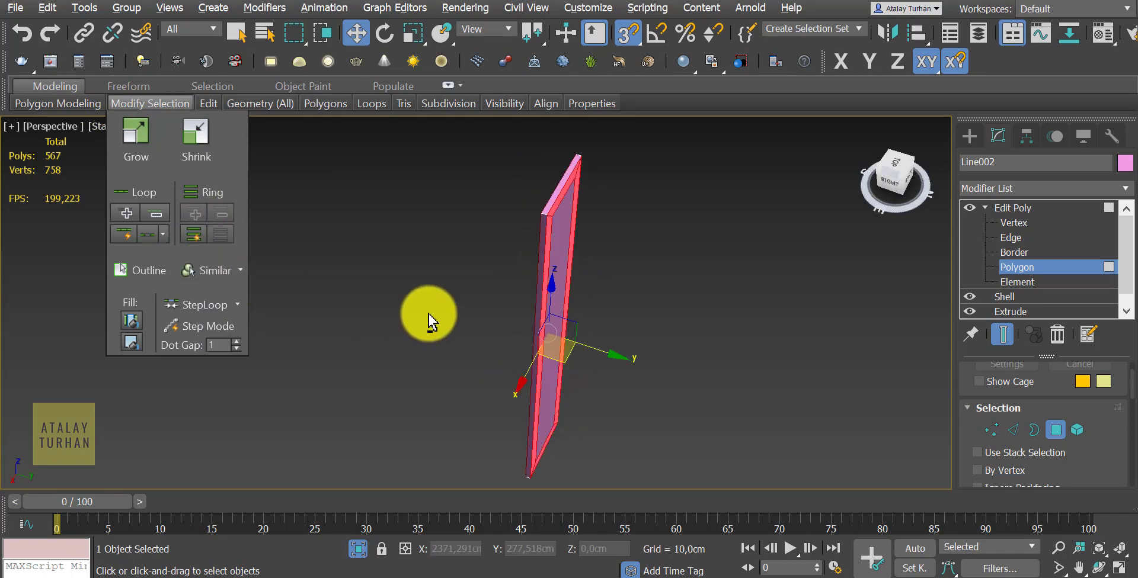
pyautogui.rightClick(584, 242)
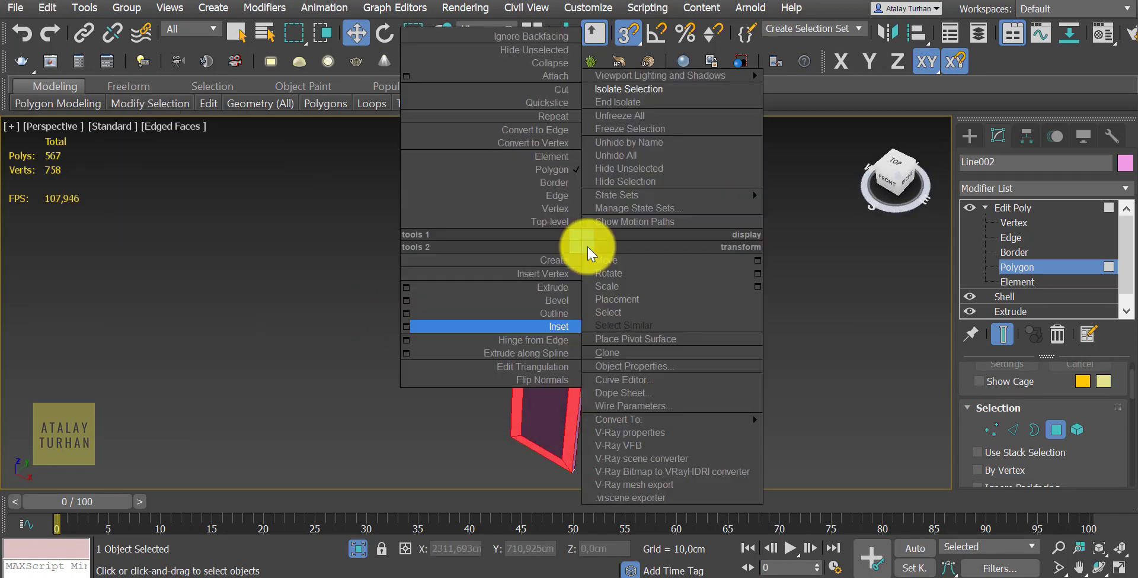
pyautogui.click(406, 289)
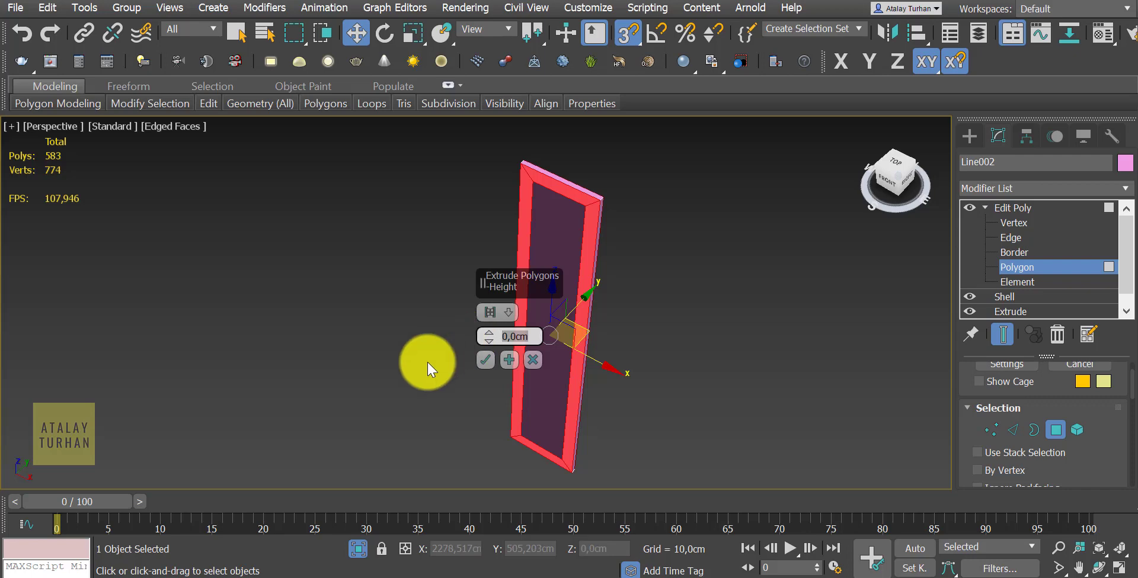
pyautogui.write('10')
pyautogui.press('Return')
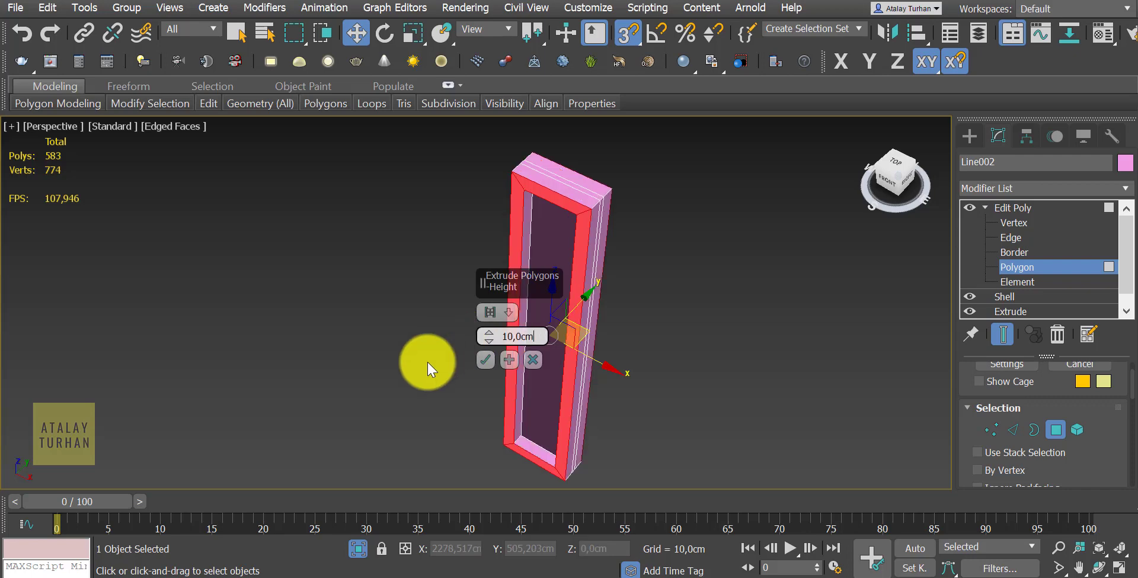
pyautogui.click(479, 359)
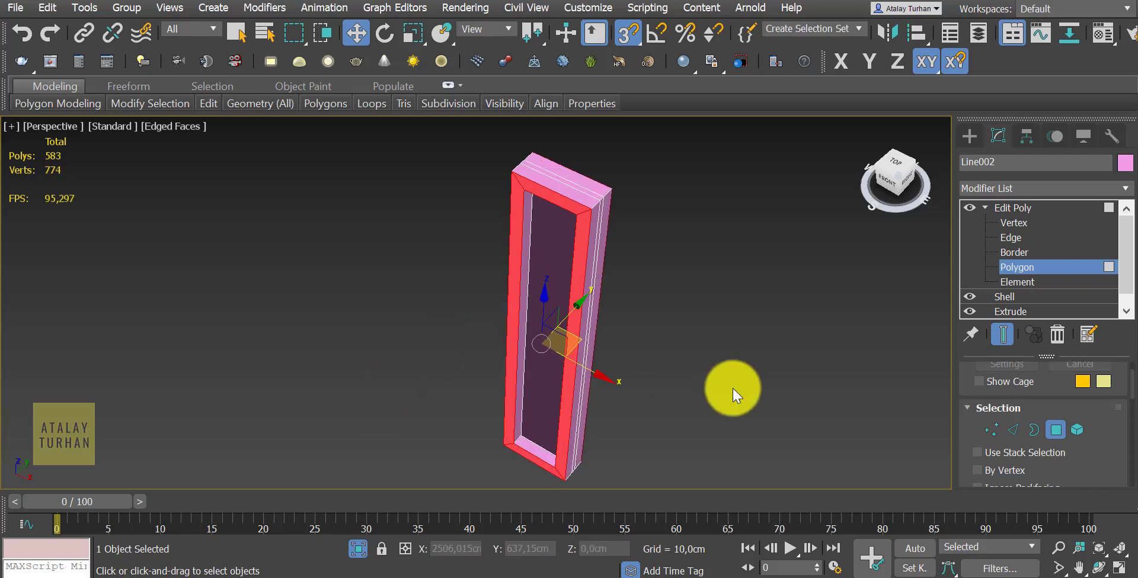
pyautogui.click(732, 388)
pyautogui.moveTo(672, 431)
pyautogui.keyDown('alt'); pyautogui.mouseDown(button='middle')
pyautogui.moveTo(644, 408)
pyautogui.moveTo(678, 386)
pyautogui.moveTo(658, 410)
pyautogui.mouseUp(button='middle'); pyautogui.keyUp('alt')
pyautogui.moveTo(630, 312)
pyautogui.keyDown('alt'); pyautogui.mouseDown(button='middle')
pyautogui.moveTo(660, 259)
pyautogui.moveTo(643, 236)
pyautogui.moveTo(403, 227)
pyautogui.moveTo(448, 228)
pyautogui.moveTo(670, 296)
pyautogui.moveTo(648, 292)
pyautogui.moveTo(642, 304)
pyautogui.moveTo(668, 323)
pyautogui.moveTo(604, 297)
pyautogui.moveTo(602, 282)
pyautogui.mouseUp(button='middle'); pyautogui.keyUp('alt')
# Select the frame's inner front face and inset it by 5 cm
pyautogui.click(603, 281)
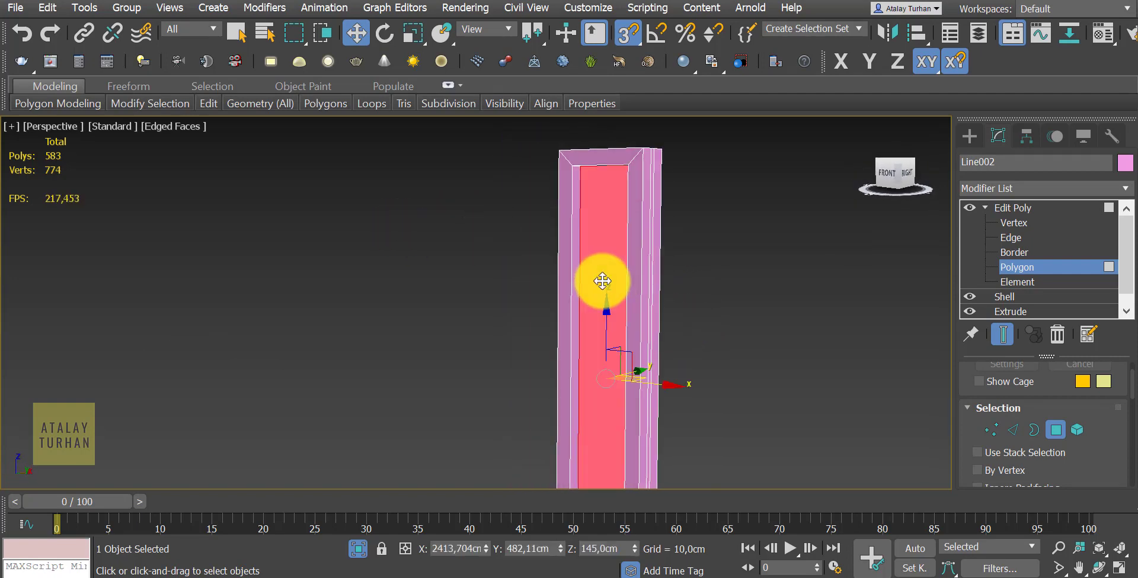
pyautogui.click(144, 99)
pyautogui.moveTo(438, 329)
pyautogui.keyDown('alt'); pyautogui.mouseDown(button='middle')
pyautogui.moveTo(315, 329)
pyautogui.moveTo(461, 332)
pyautogui.moveTo(541, 300)
pyautogui.mouseUp(button='middle'); pyautogui.keyUp('alt')
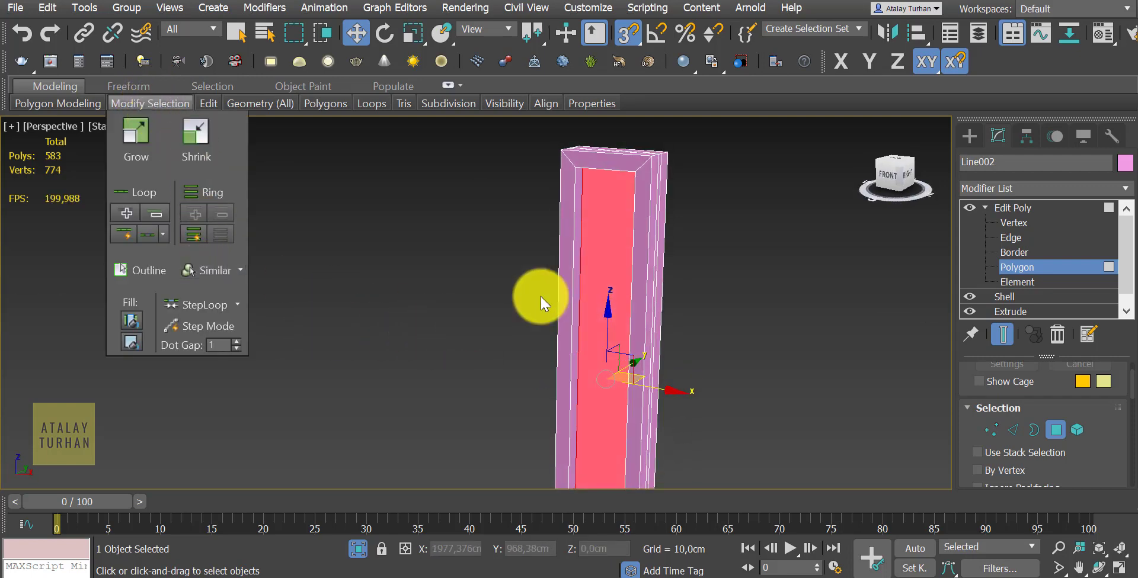
pyautogui.rightClick(578, 277)
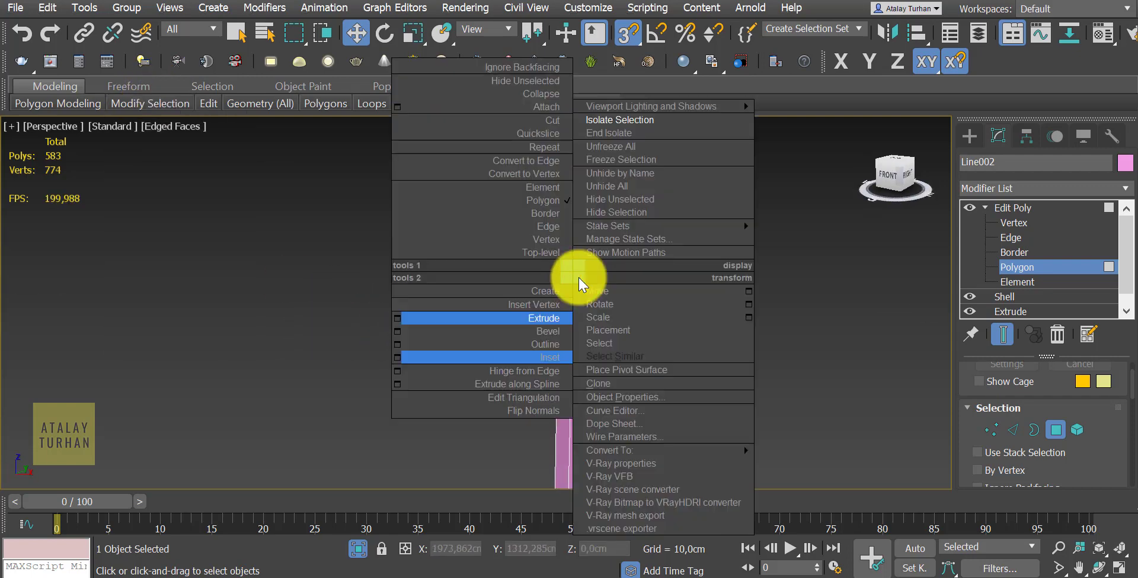
pyautogui.click(396, 358)
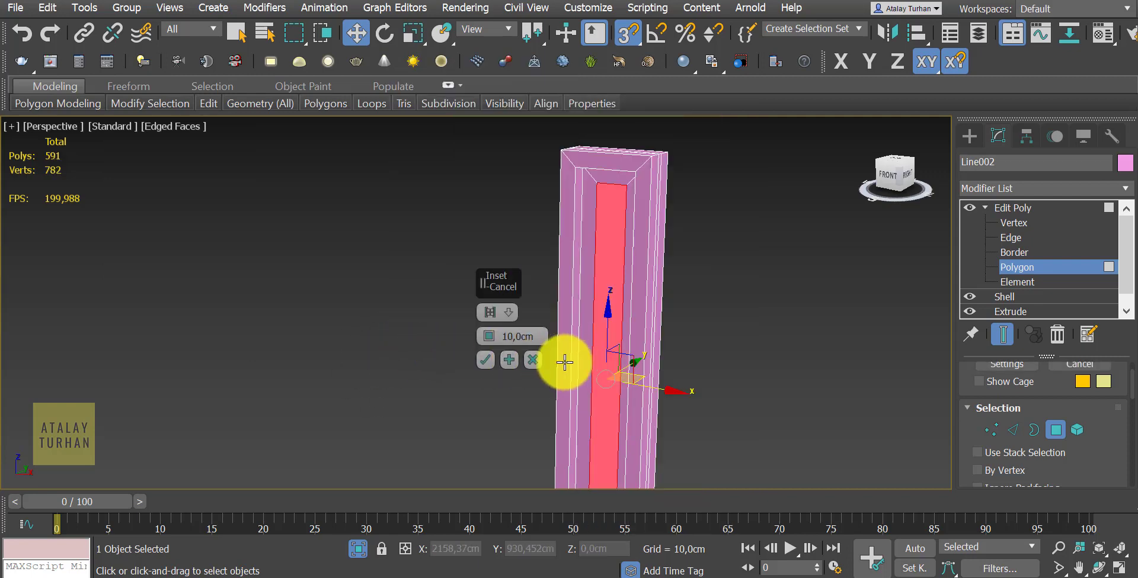
pyautogui.click(537, 341)
pyautogui.write('5')
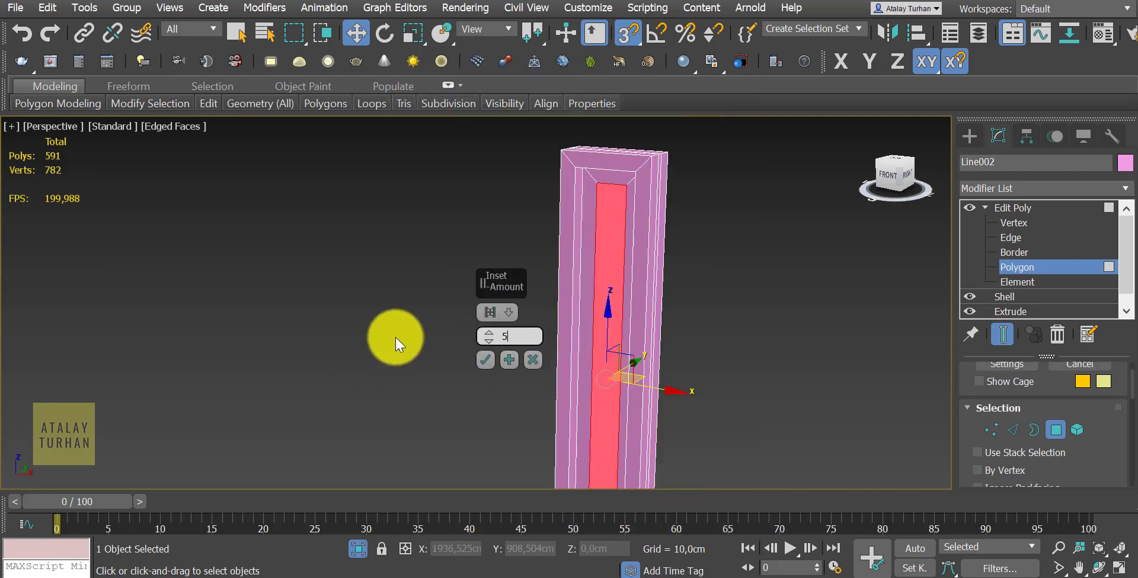
pyautogui.press('Return')
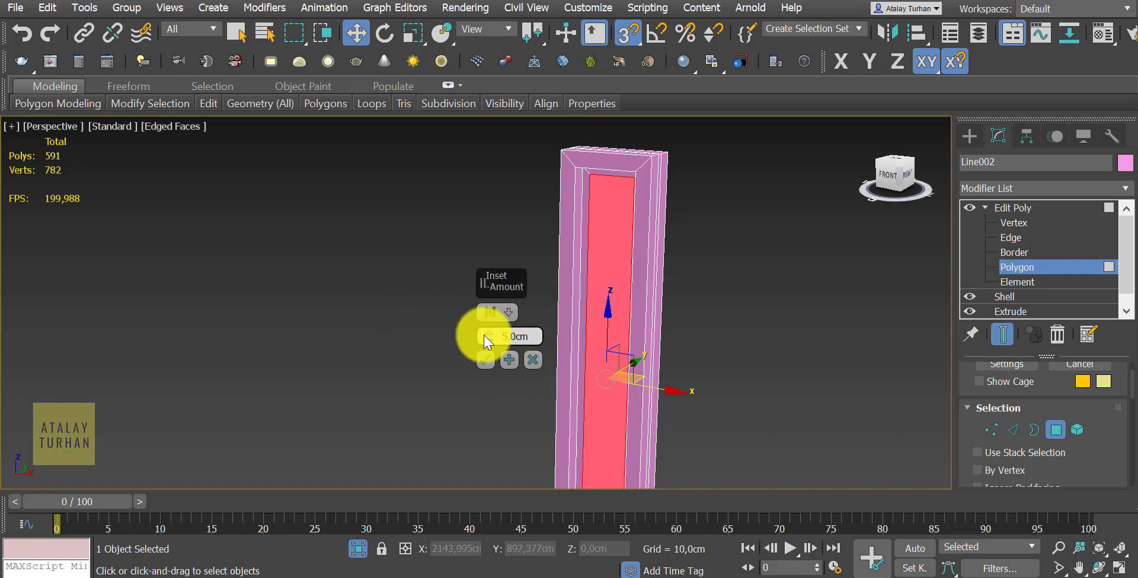
pyautogui.click(480, 360)
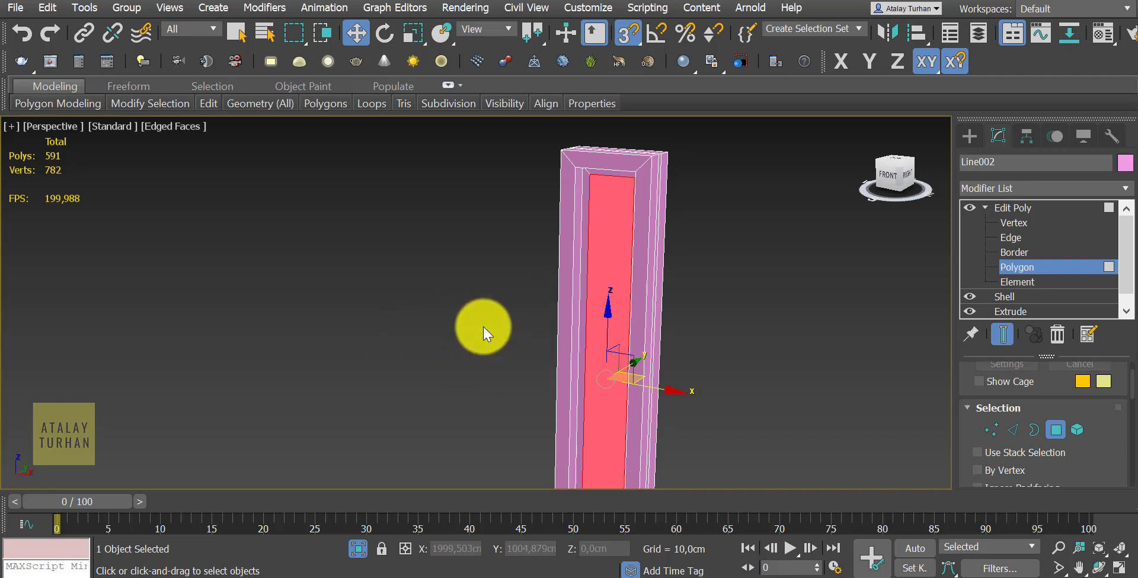
# Orbit and zoom to inspect the top of the frame, then view it from the front
pyautogui.moveTo(622, 393)
pyautogui.keyDown('alt'); pyautogui.mouseDown(button='middle')
pyautogui.moveTo(622, 330)
pyautogui.moveTo(591, 199)
pyautogui.mouseUp(button='middle'); pyautogui.keyUp('alt')
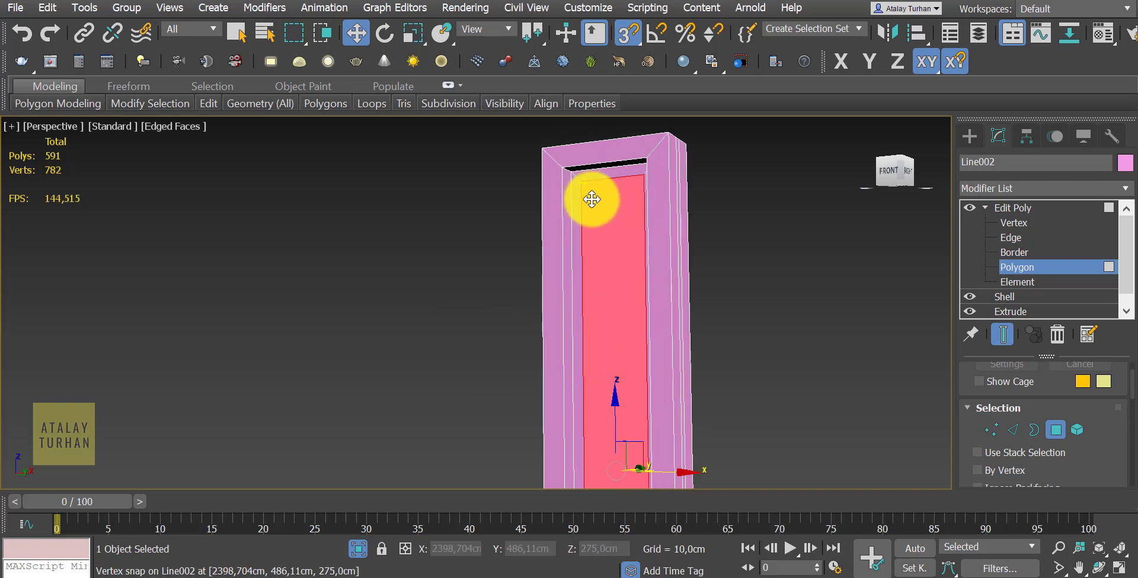
pyautogui.scroll(1, 592, 199)
pyautogui.moveTo(579, 198); pyautogui.dragTo(594, 170)
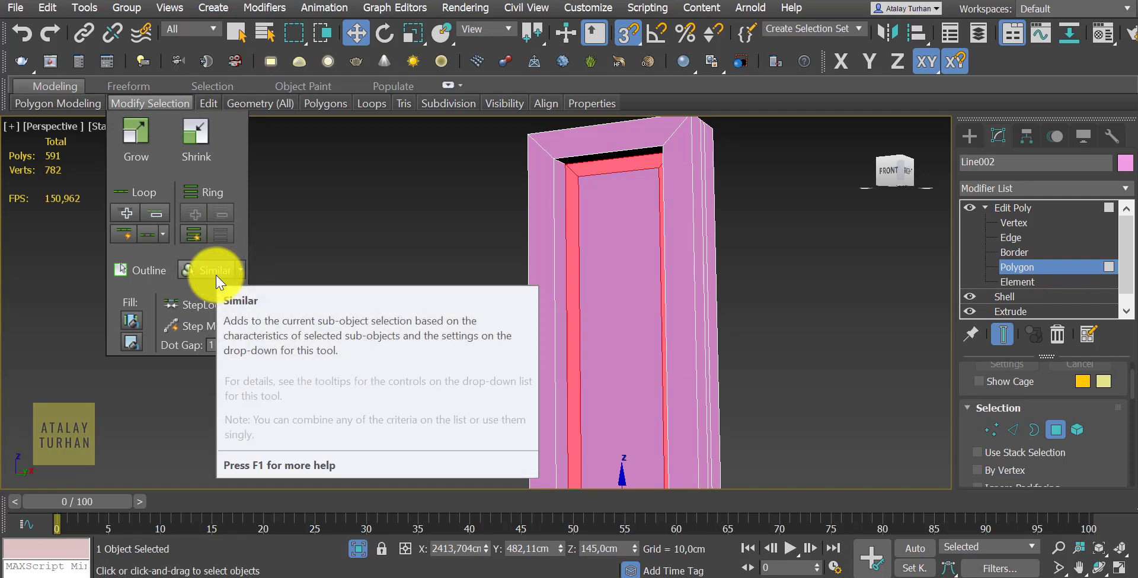
pyautogui.keyDown('alt'); pyautogui.moveTo(597, 444); pyautogui.dragTo(737, 465, button='middle'); pyautogui.keyUp('alt')
# Extrude the thin inner border strip 5 cm outward, then clear the polygon selection
pyautogui.rightClick(588, 253)
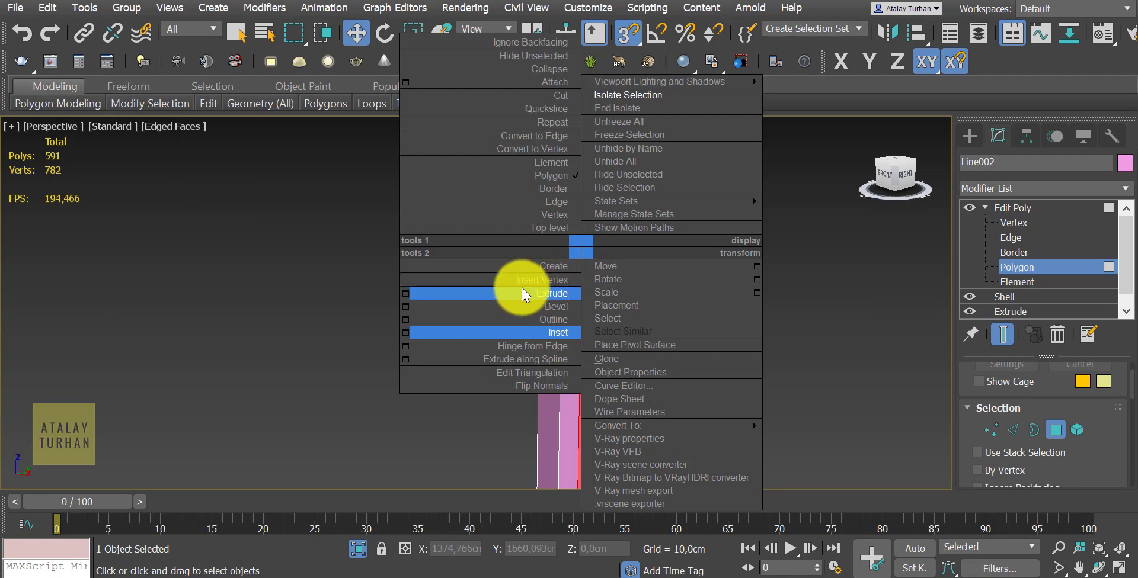
pyautogui.click(407, 291)
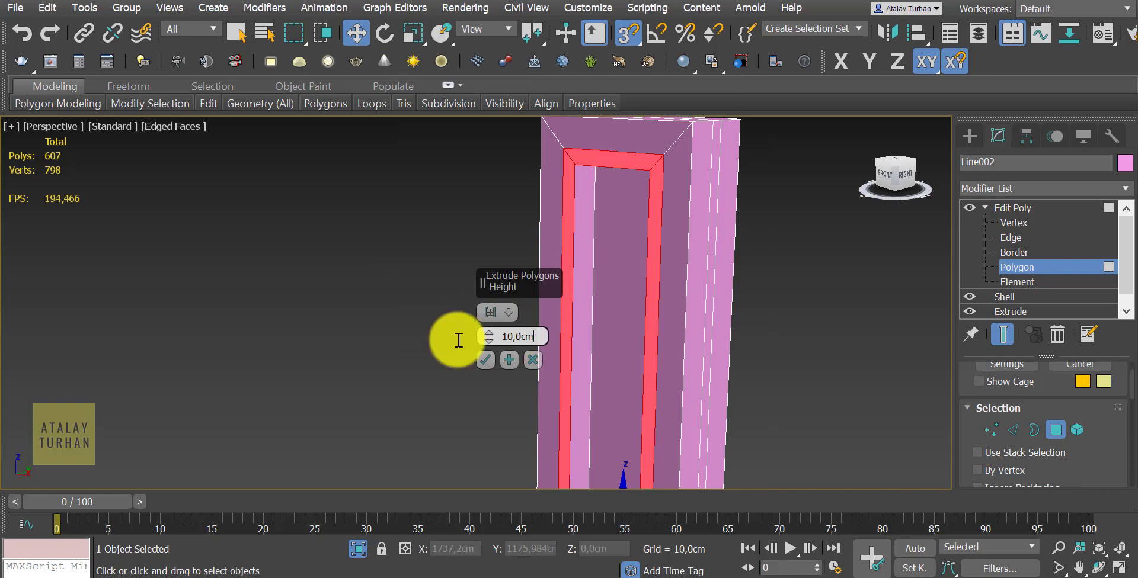
pyautogui.hotkey('ctrl', 'a')
pyautogui.write('5')
pyautogui.press('Return')
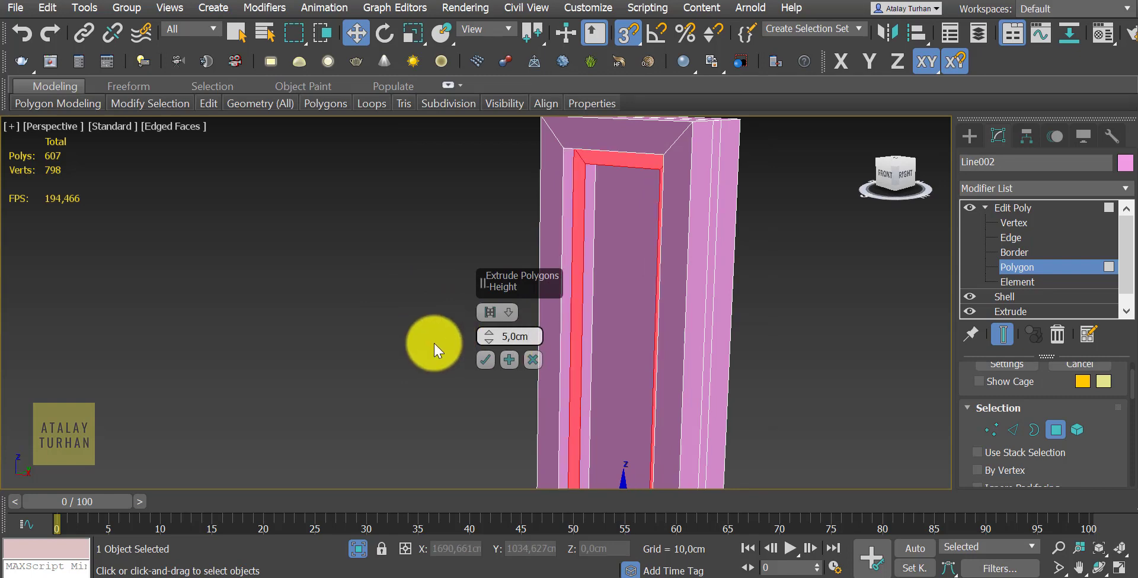
pyautogui.click(492, 363)
pyautogui.scroll(-5, 457, 368)
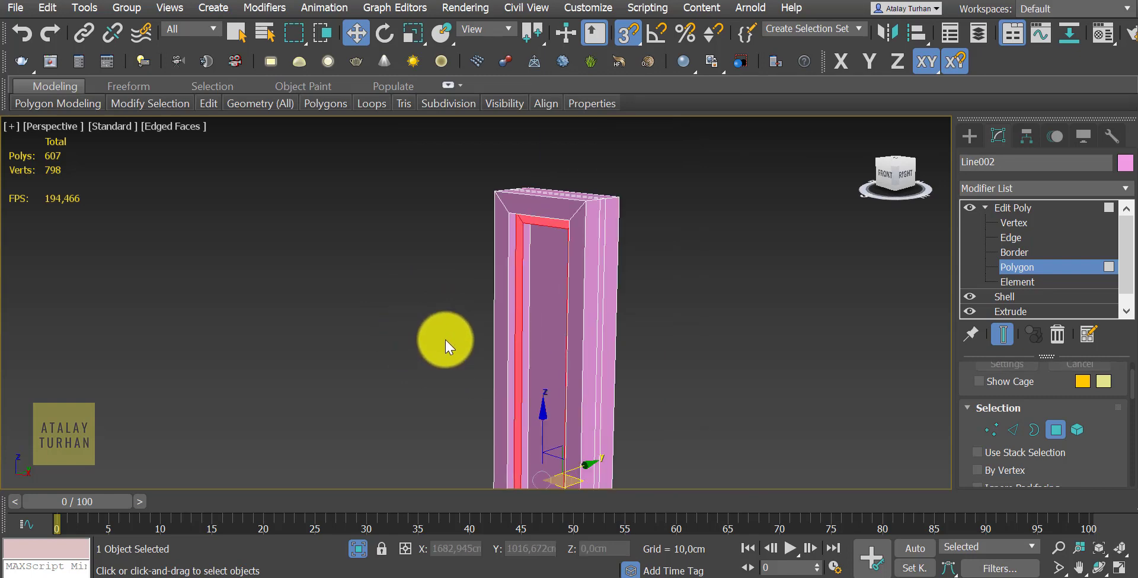
pyautogui.keyDown('alt'); pyautogui.moveTo(486, 368); pyautogui.dragTo(610, 399, button='middle'); pyautogui.keyUp('alt')
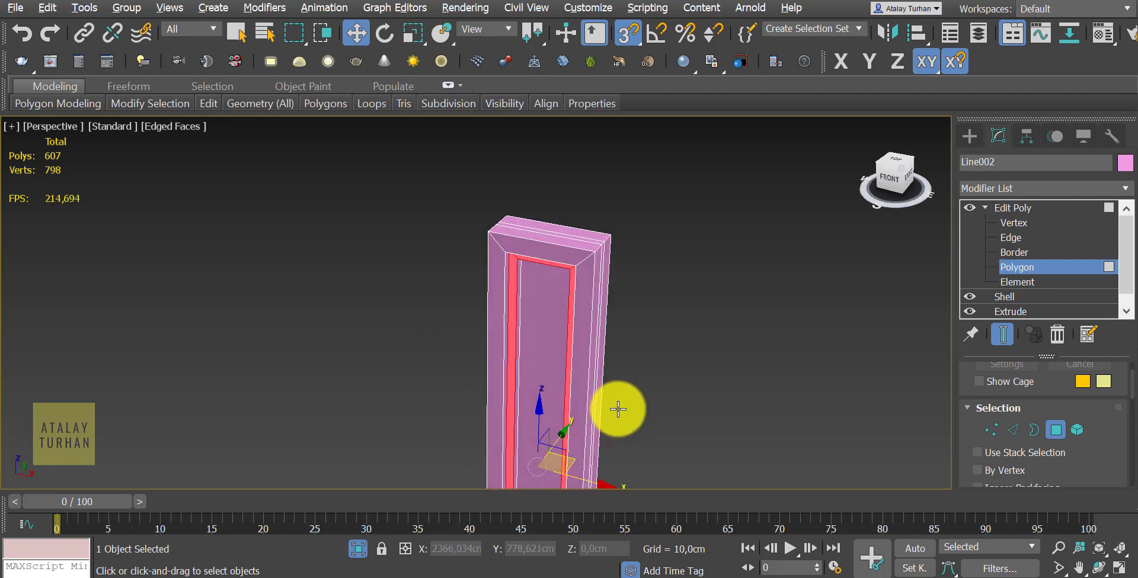
pyautogui.click(723, 333)
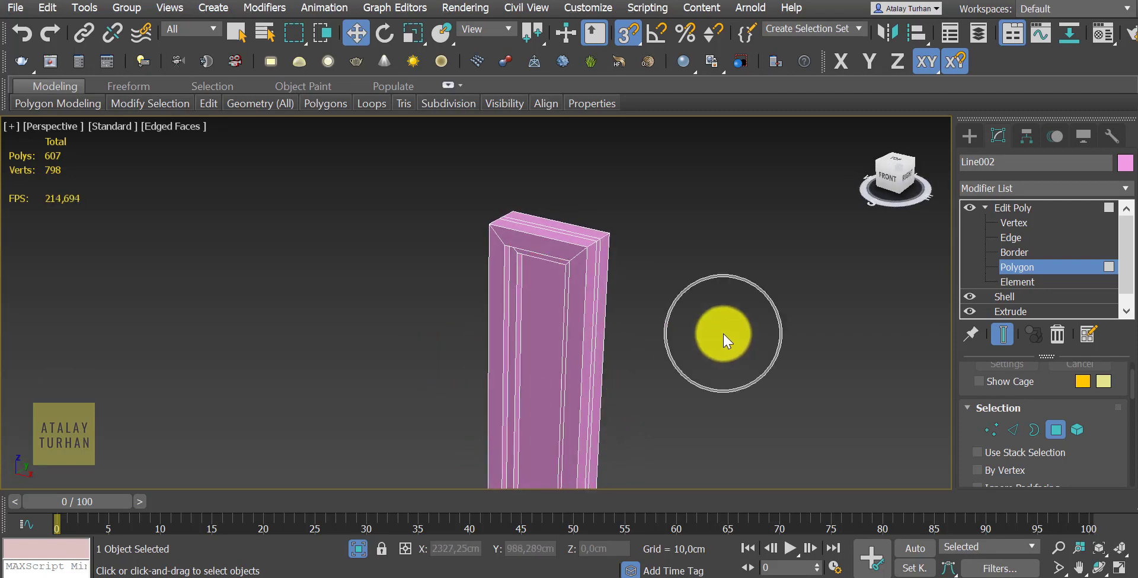
pyautogui.moveTo(707, 403)
pyautogui.mouseDown(button='middle')
pyautogui.moveTo(667, 385)
pyautogui.moveTo(447, 383)
pyautogui.moveTo(571, 363)
pyautogui.moveTo(655, 385)
pyautogui.mouseUp(button='middle')
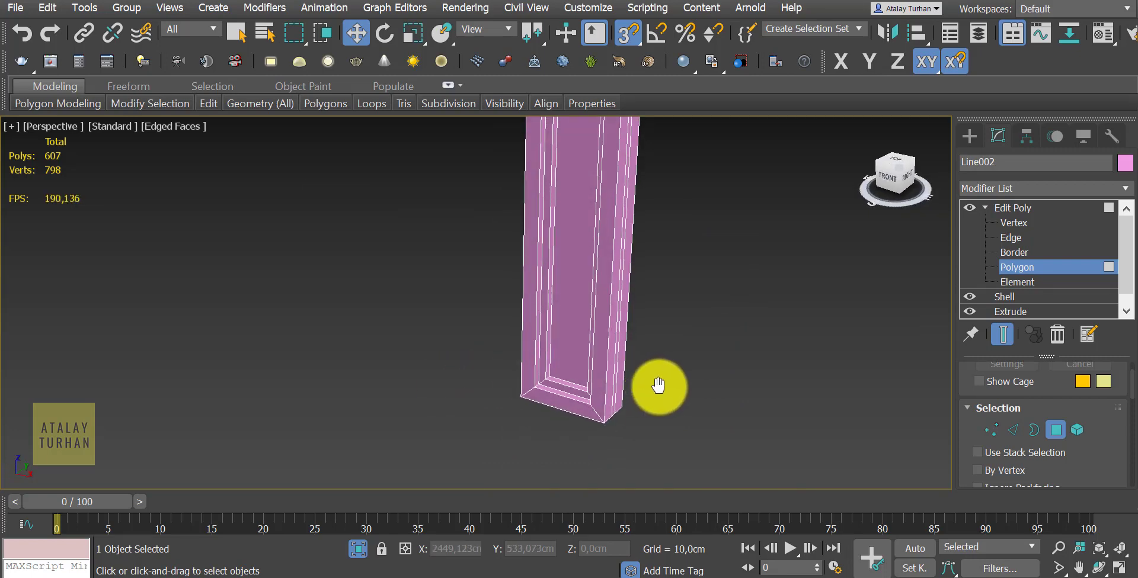
pyautogui.scroll(1, 559, 452)
pyautogui.scroll(2, 554, 414)
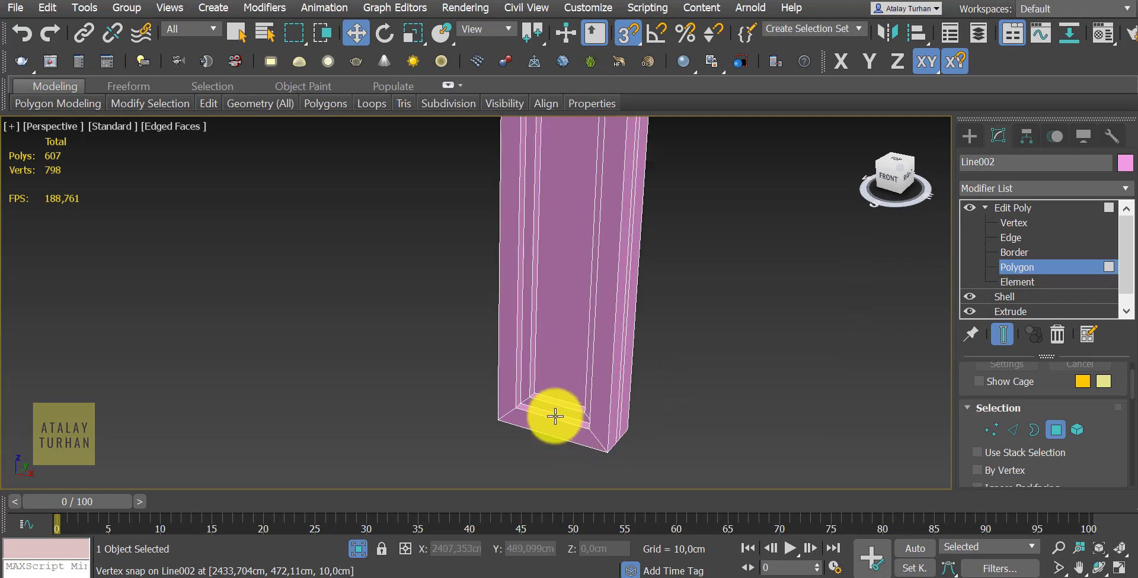
pyautogui.scroll(2, 540, 423)
pyautogui.scroll(2, 530, 412)
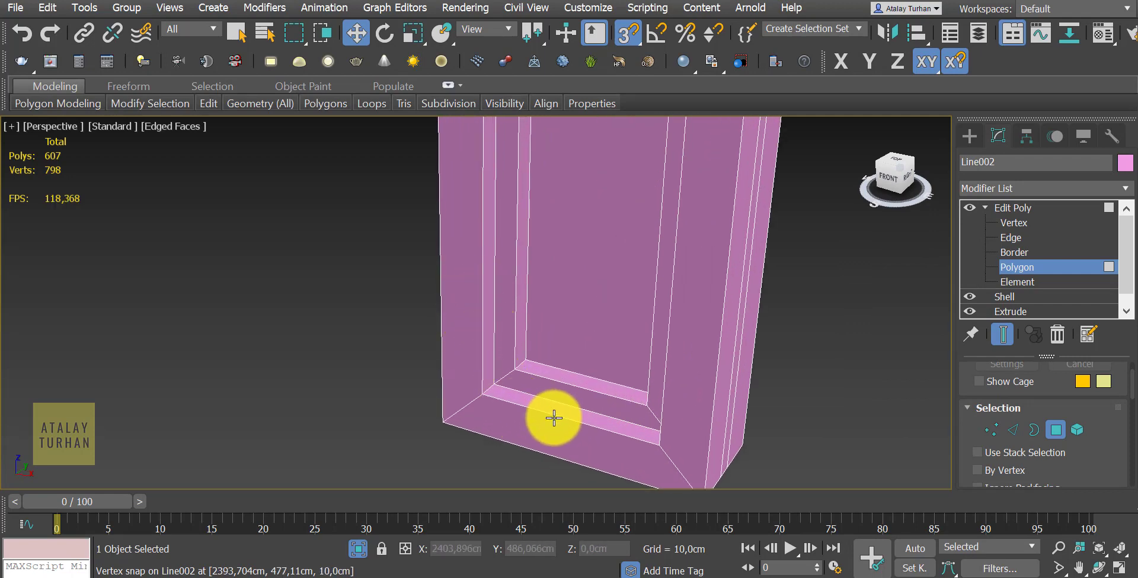
pyautogui.scroll(1, 554, 418)
pyautogui.scroll(1, 563, 399)
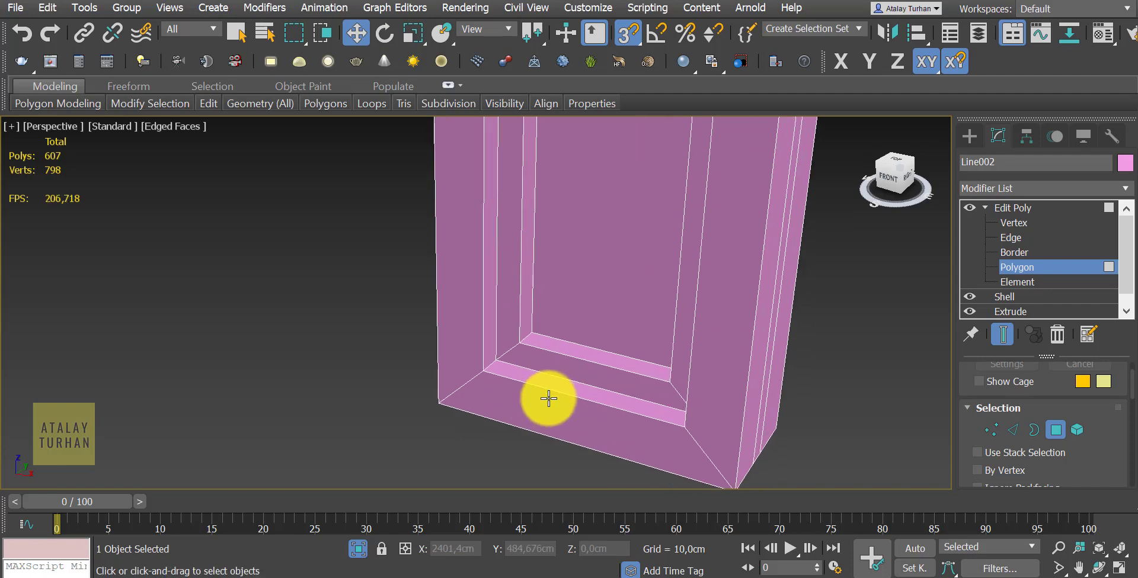
pyautogui.scroll(1, 549, 399)
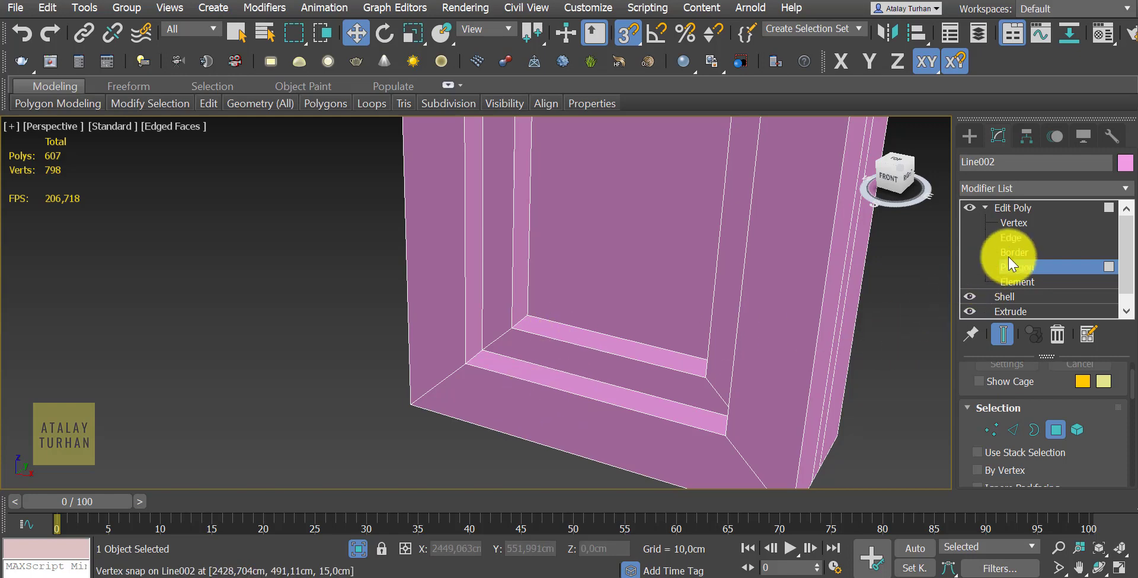
# At Edge level, select the strip's outer bottom edge loop plus its inner bottom and left edges
pyautogui.click(1010, 239)
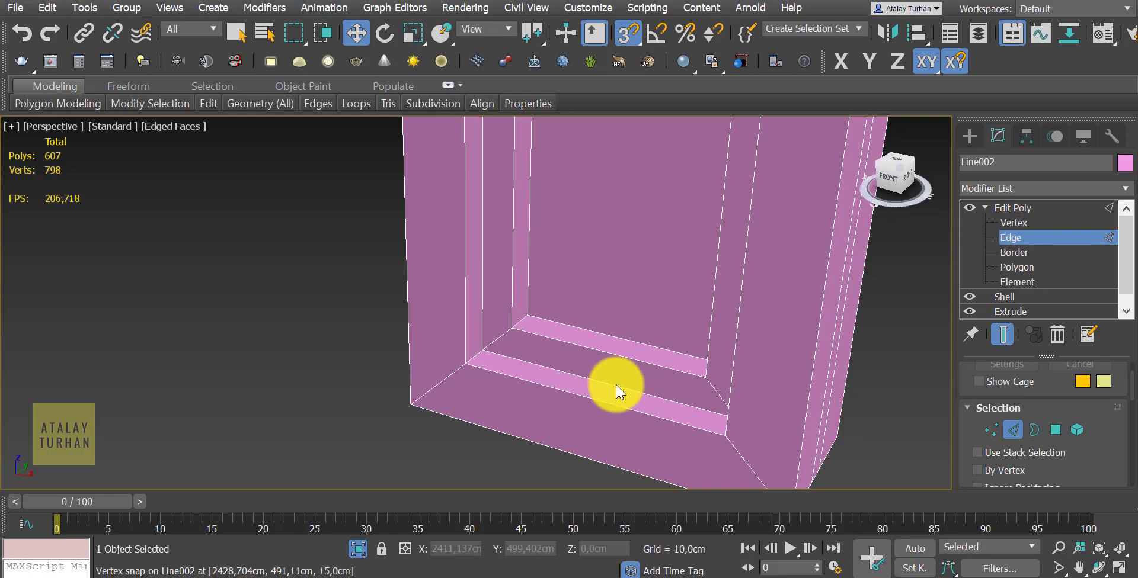
pyautogui.click(540, 382)
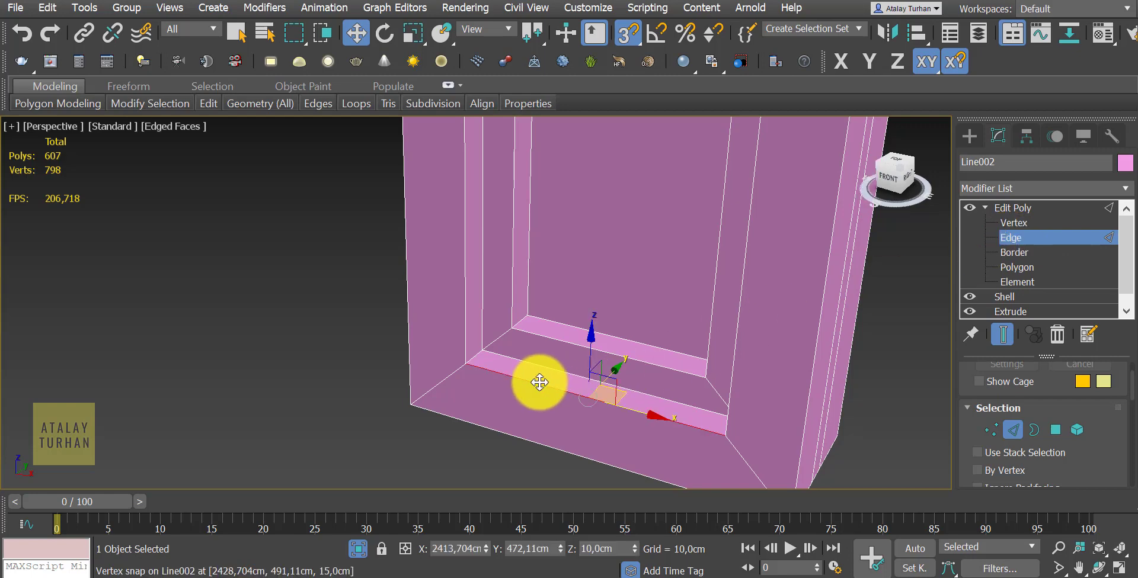
pyautogui.doubleClick(465, 323)
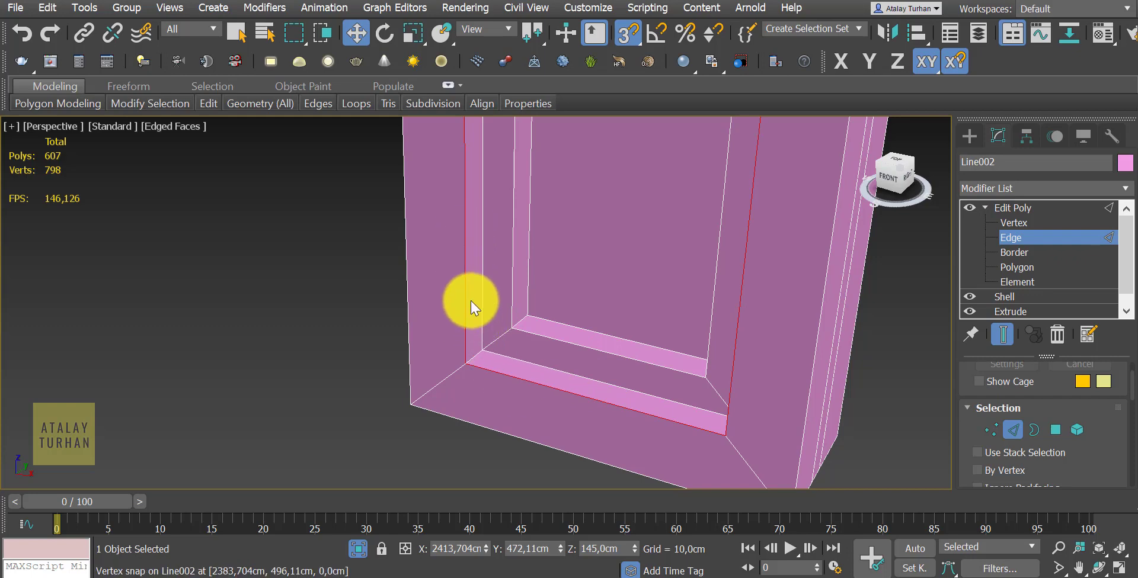
pyautogui.click(539, 338)
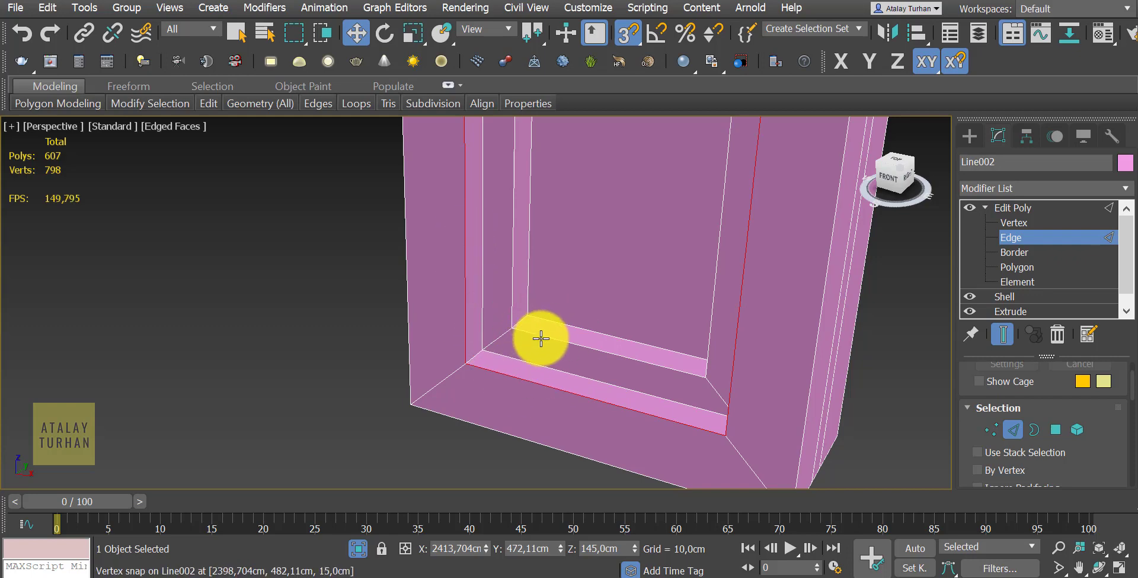
pyautogui.keyDown('ctrl'); pyautogui.click(509, 309); pyautogui.keyUp('ctrl')
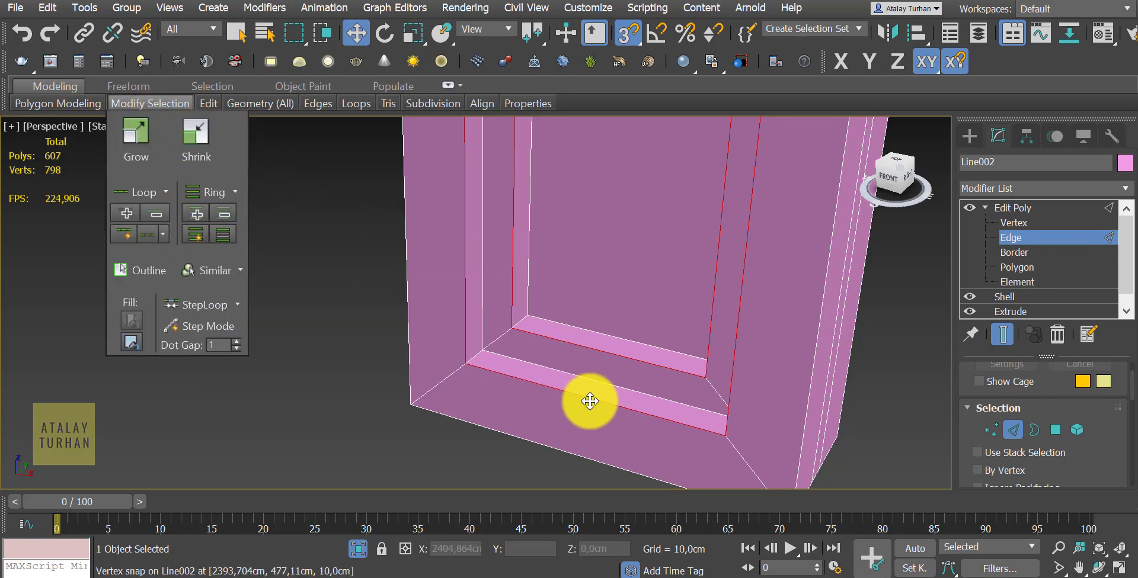
pyautogui.moveTo(589, 401)
pyautogui.keyDown('alt'); pyautogui.mouseDown(button='middle')
pyautogui.moveTo(532, 420)
pyautogui.moveTo(449, 419)
pyautogui.moveTo(660, 418)
pyautogui.moveTo(553, 388)
pyautogui.mouseUp(button='middle'); pyautogui.keyUp('alt')
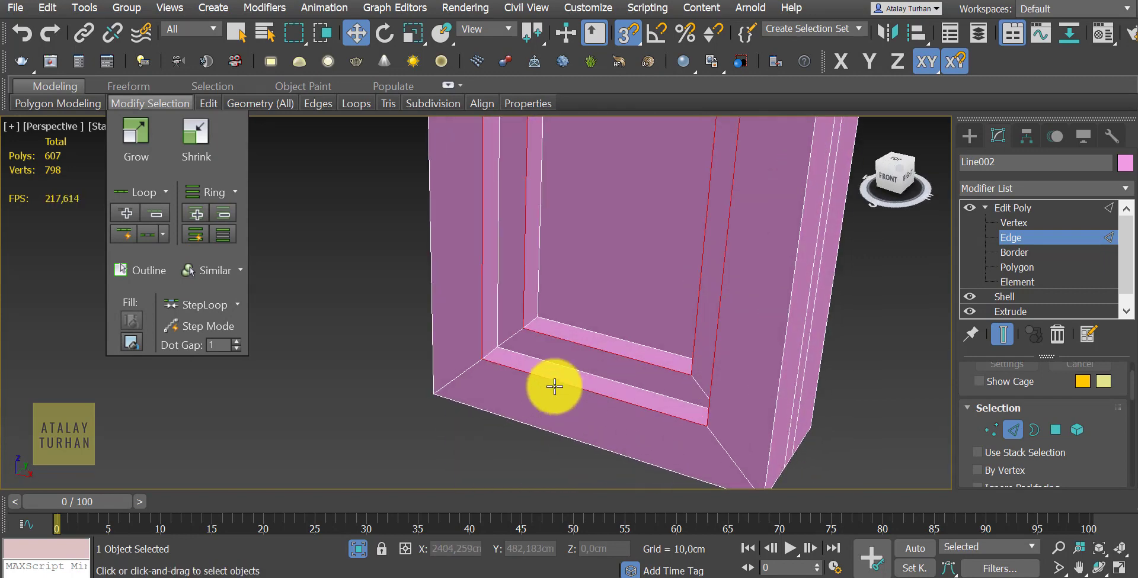
# Chamfer the selected strip edges with a 2 cm amount
pyautogui.rightClick(517, 340)
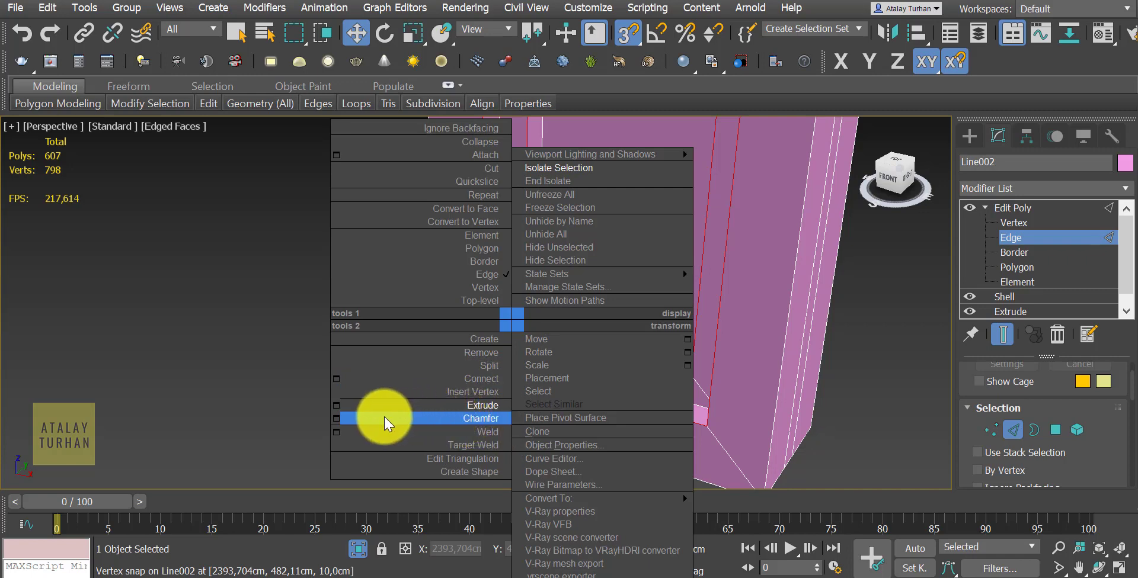
pyautogui.click(335, 418)
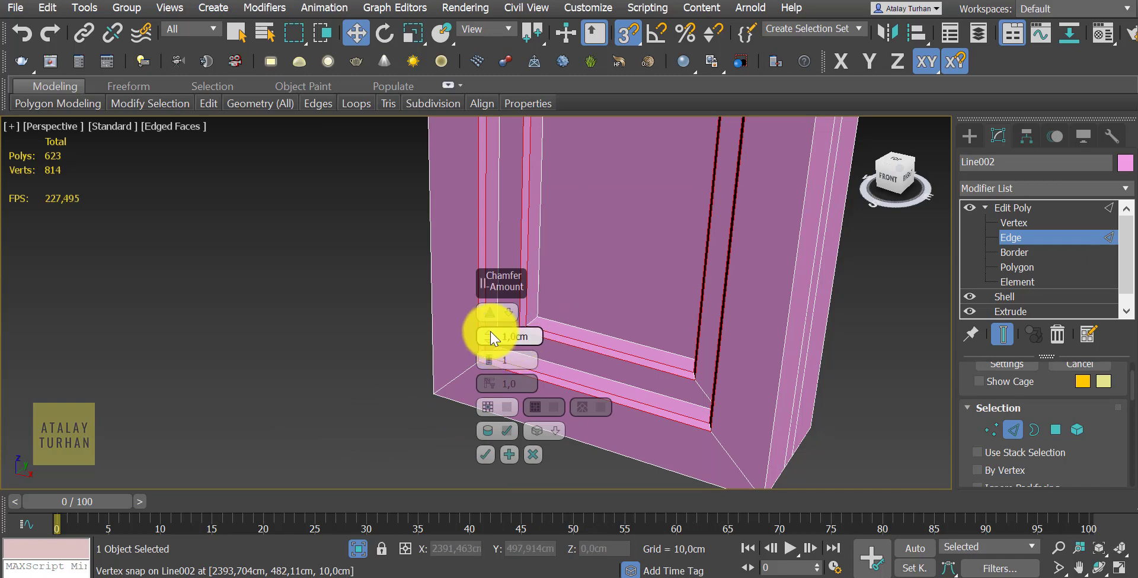
pyautogui.moveTo(487, 340); pyautogui.dragTo(490, 325)
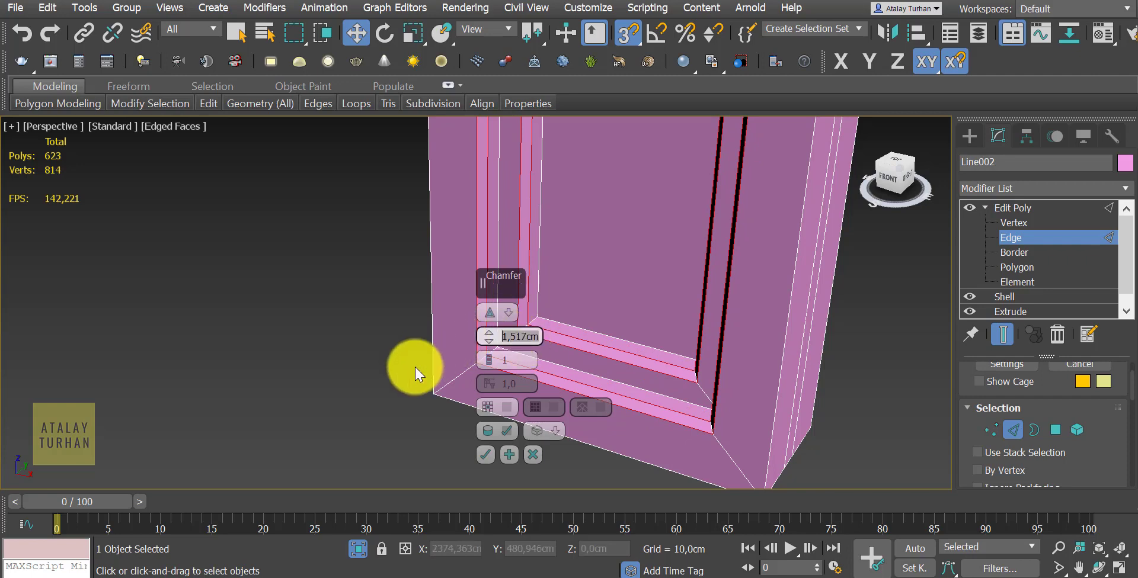
pyautogui.write('2')
pyautogui.press('Return')
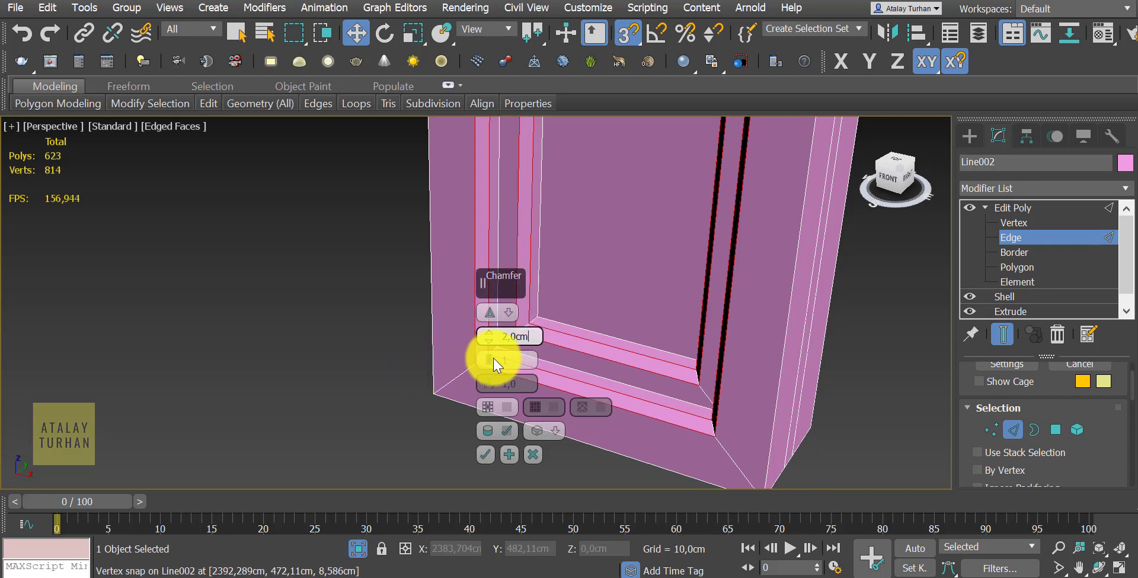
pyautogui.moveTo(692, 369); pyautogui.dragTo(774, 362, button='middle')
pyautogui.scroll(3, 572, 385)
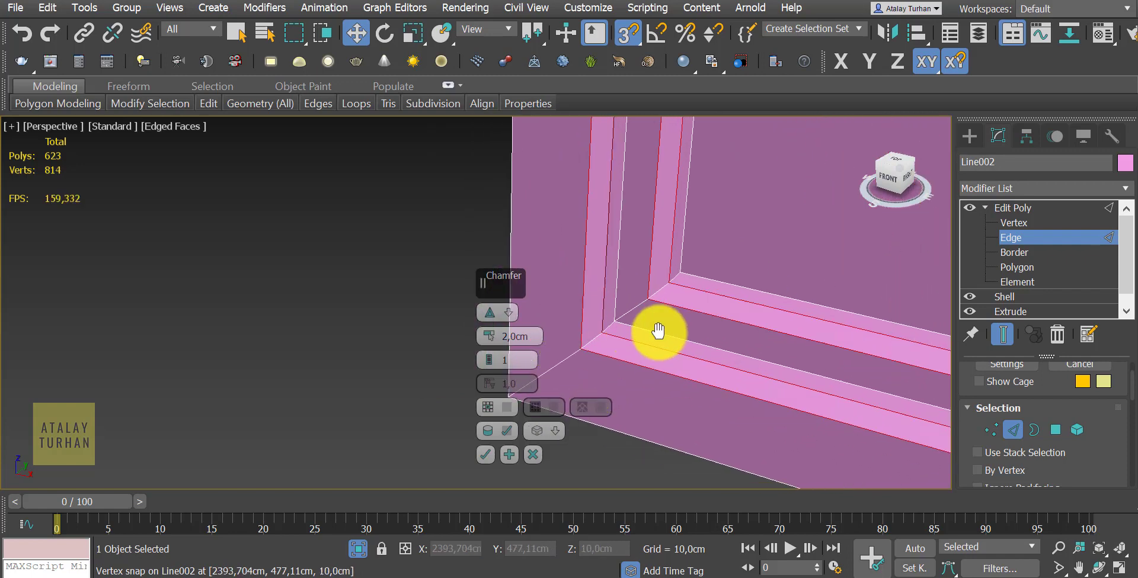
pyautogui.scroll(1, 670, 346)
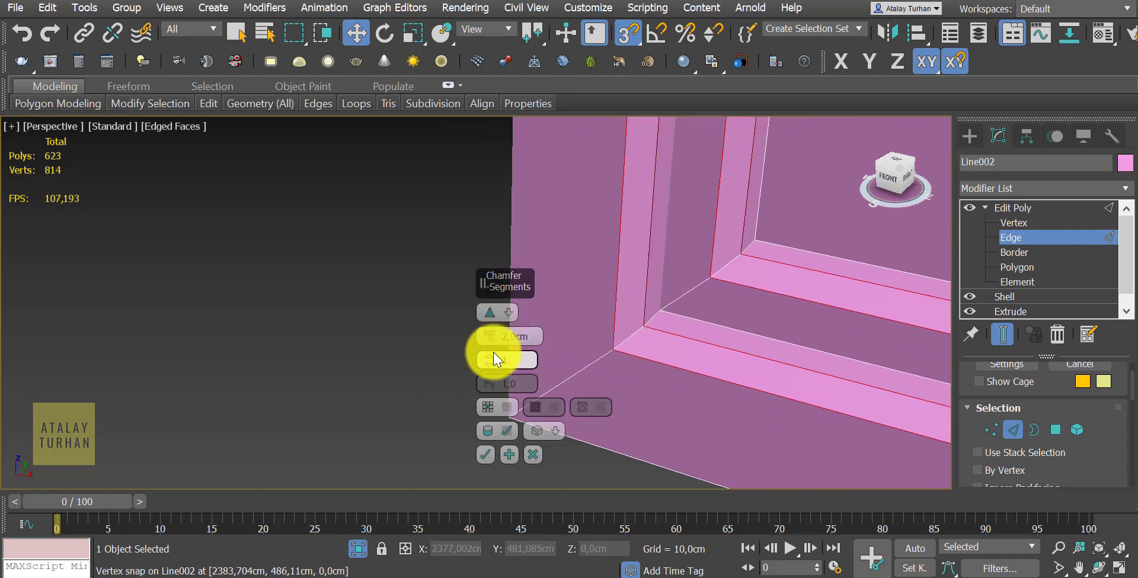
# Set the chamfer to 4 segments and commit the rounded edges
pyautogui.moveTo(494, 360); pyautogui.dragTo(490, 349)
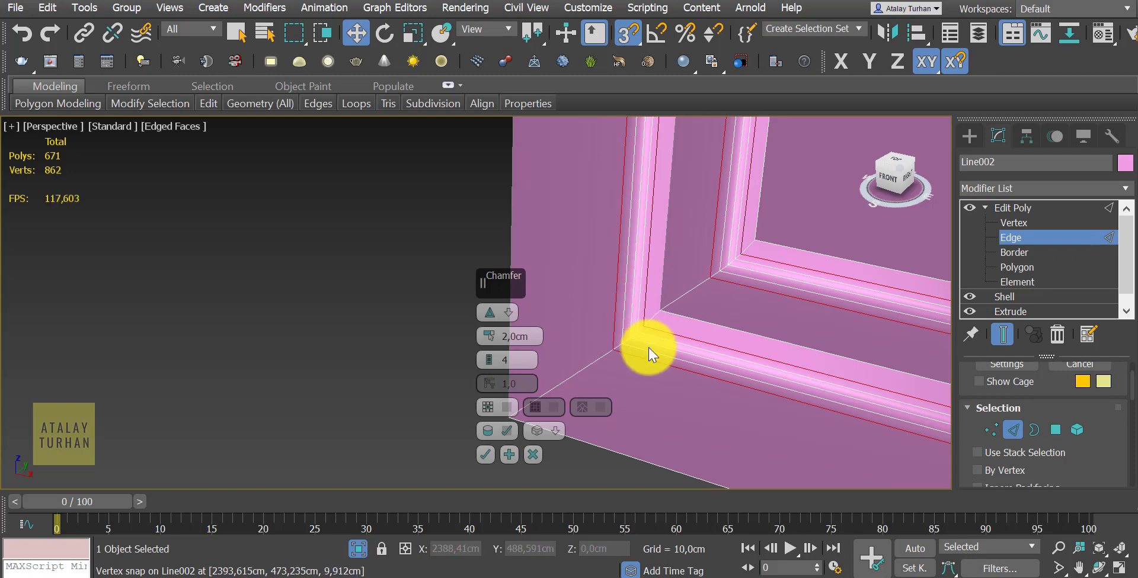
pyautogui.click(491, 367)
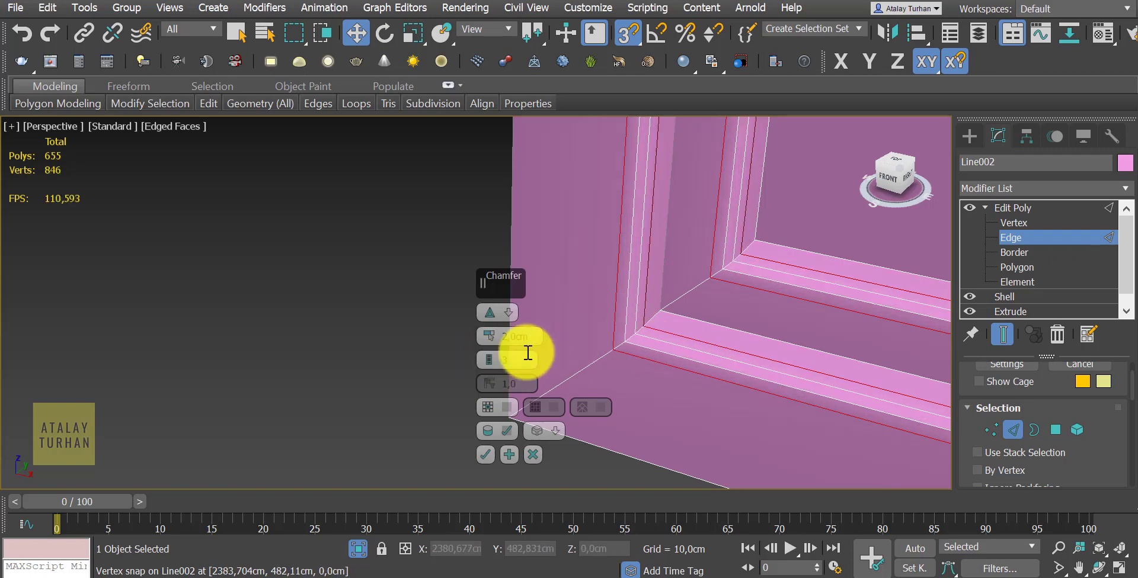
pyautogui.click(493, 356)
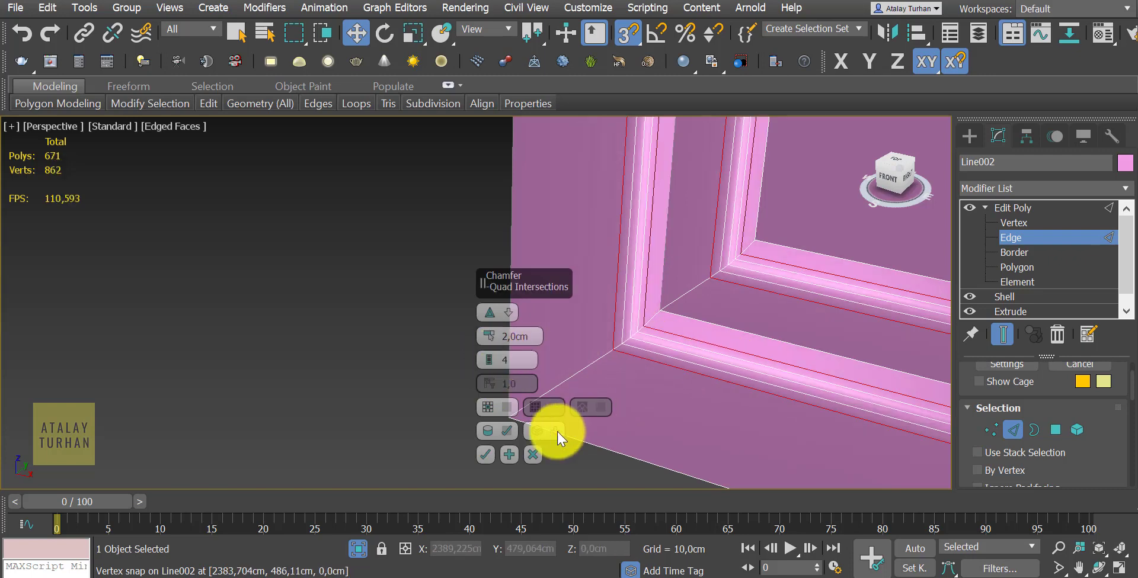
pyautogui.click(488, 453)
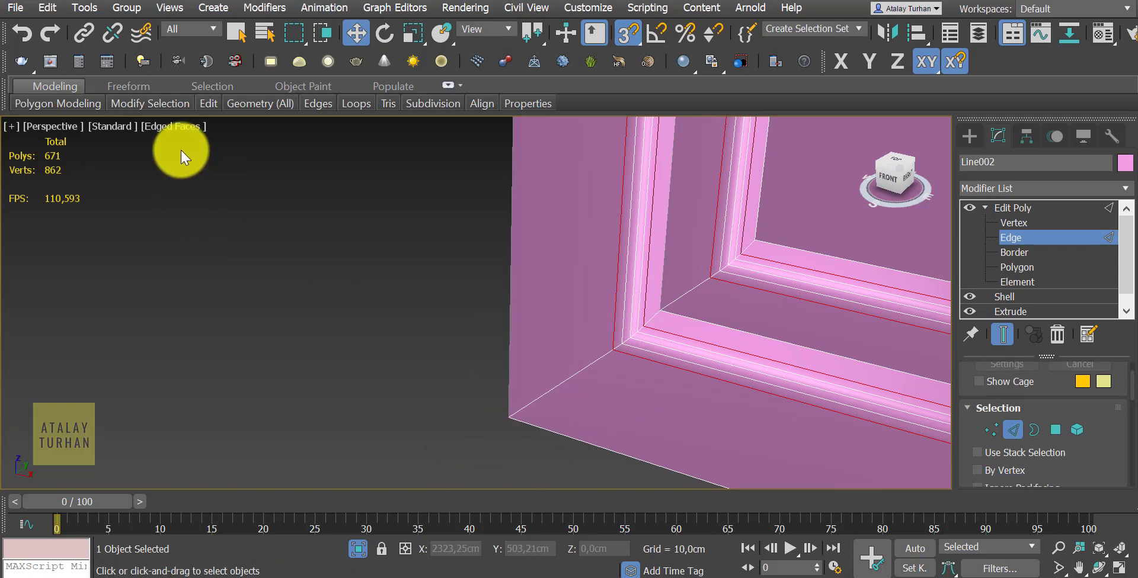
pyautogui.click(163, 131)
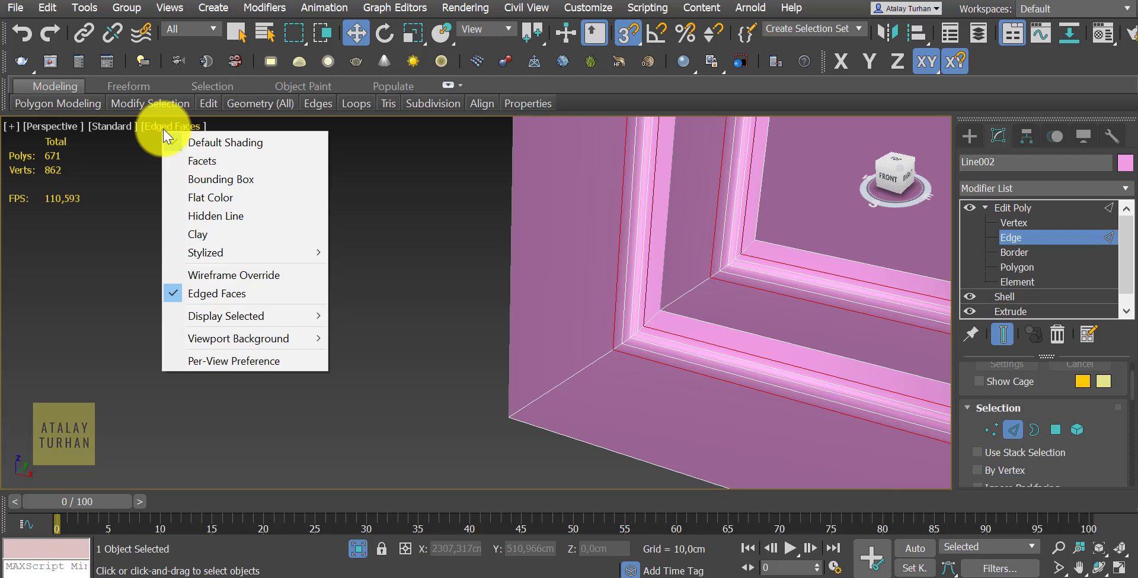
# Switch viewport shading to Default Shading and back to Edged Faces
pyautogui.click(215, 301)
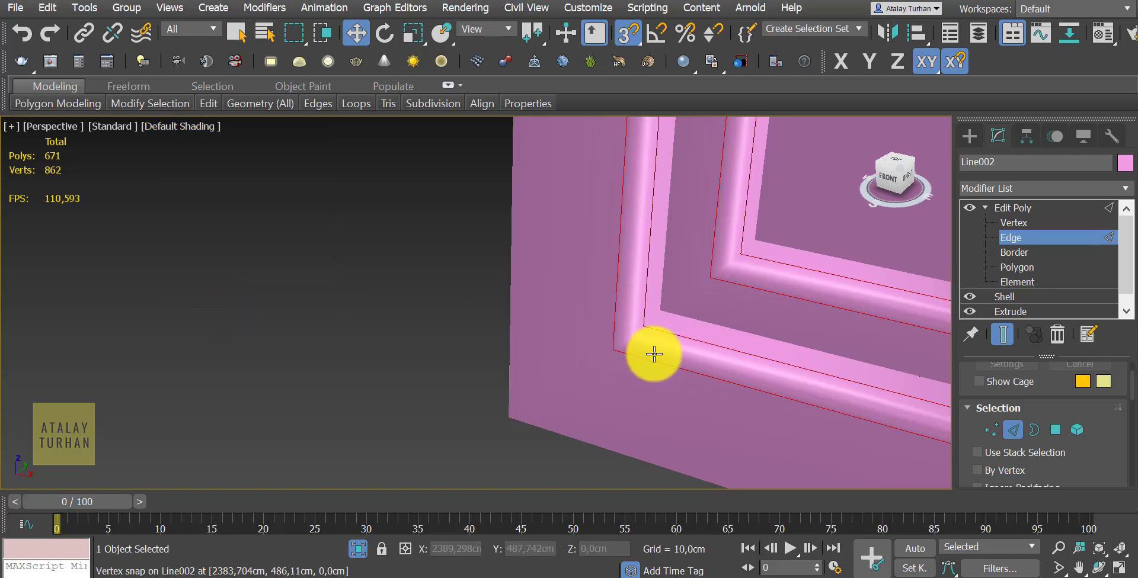
pyautogui.click(183, 126)
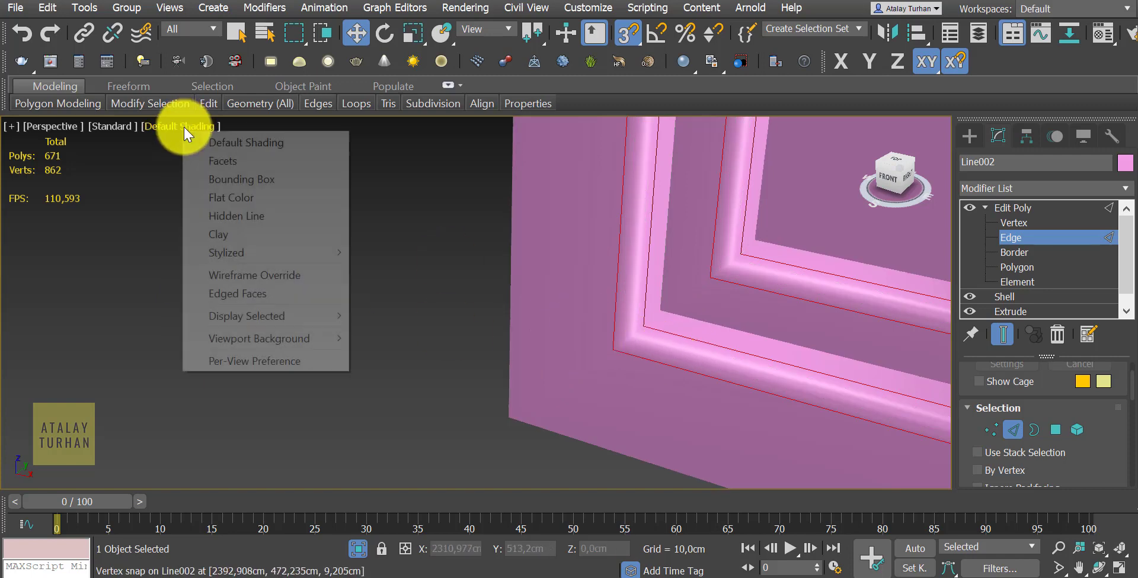
pyautogui.click(258, 291)
pyautogui.scroll(-3, 316, 348)
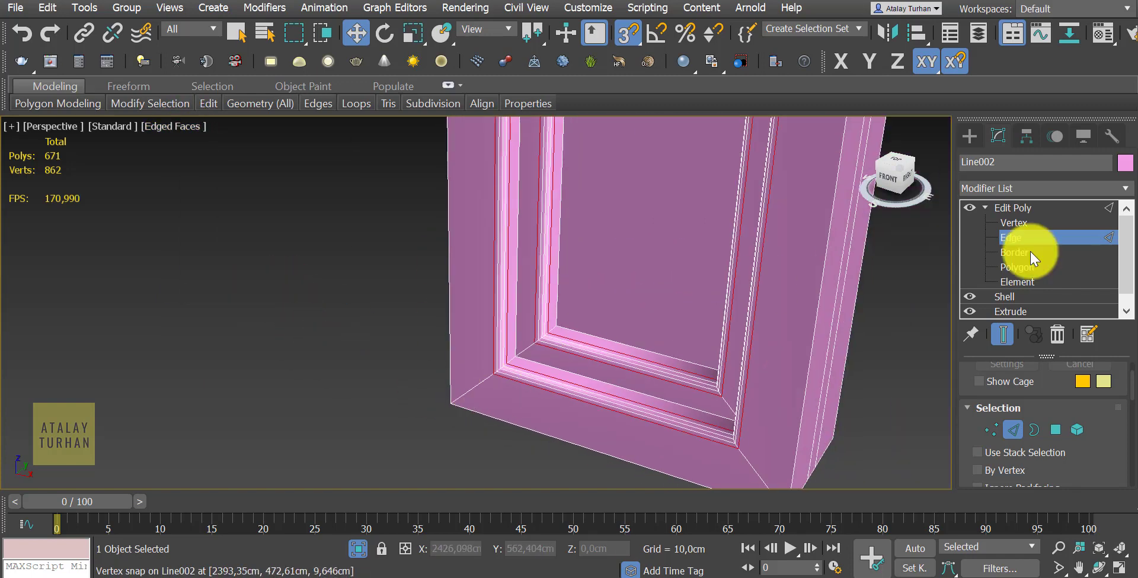
# Return the tekli pencere frame to Edit Poly top level and view it from the front
pyautogui.click(1004, 207)
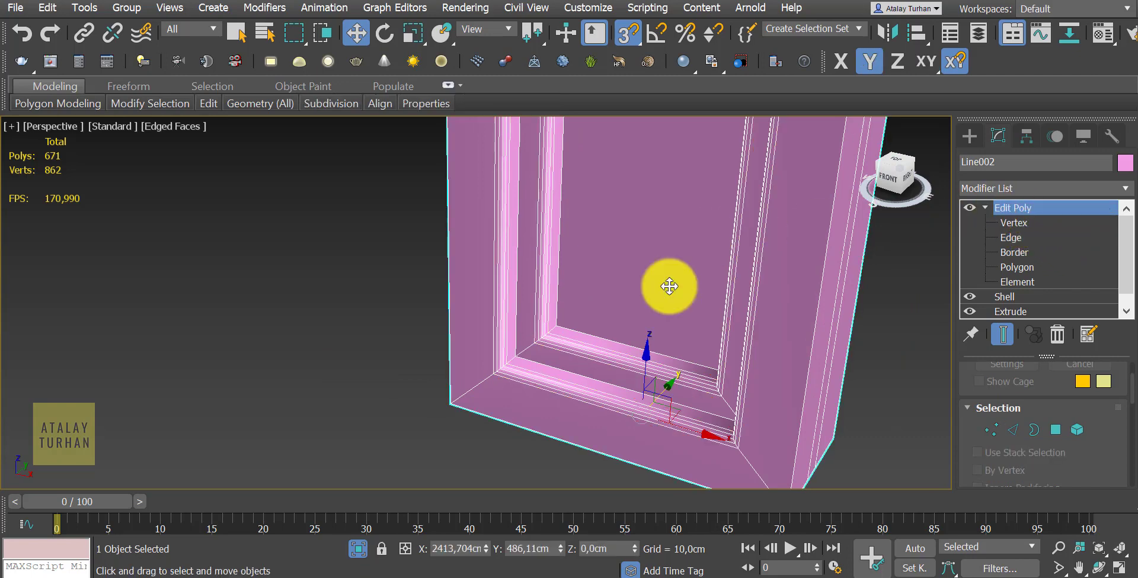
pyautogui.moveTo(668, 284)
pyautogui.keyDown('alt'); pyautogui.mouseDown(button='middle')
pyautogui.moveTo(496, 386)
pyautogui.moveTo(551, 386)
pyautogui.moveTo(477, 360)
pyautogui.moveTo(639, 385)
pyautogui.mouseUp(button='middle'); pyautogui.keyUp('alt')
pyautogui.scroll(-3, 509, 390)
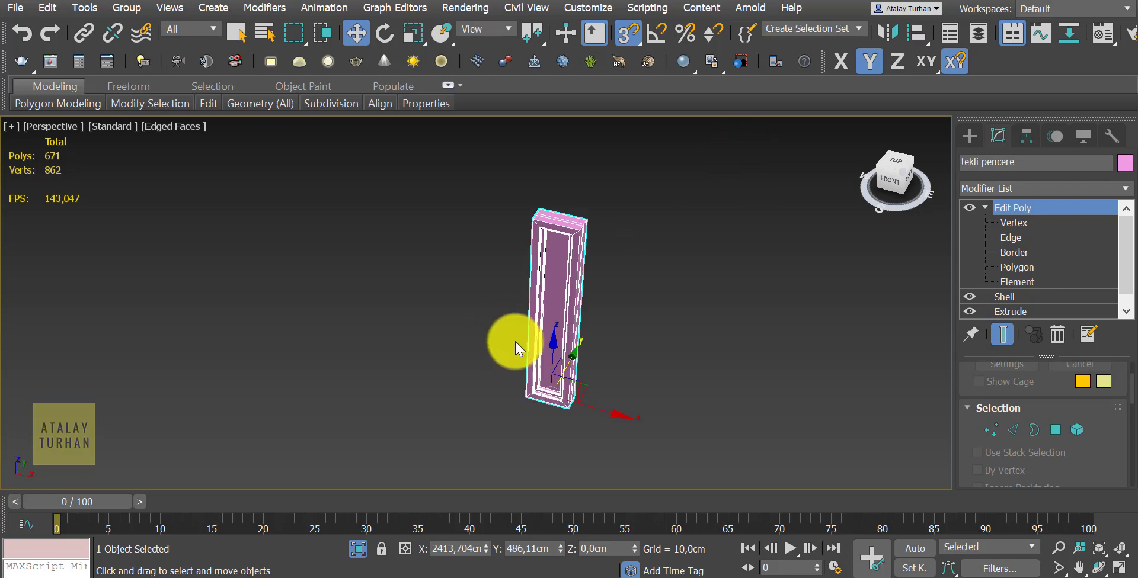
pyautogui.scroll(3, 544, 345)
pyautogui.scroll(2, 621, 349)
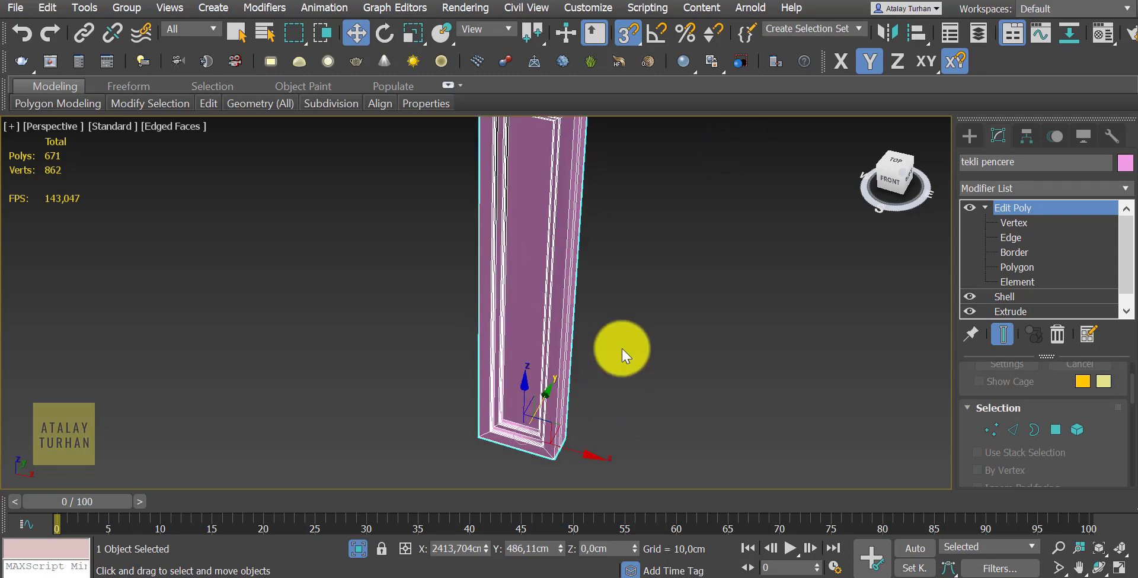
pyautogui.rightClick(621, 349)
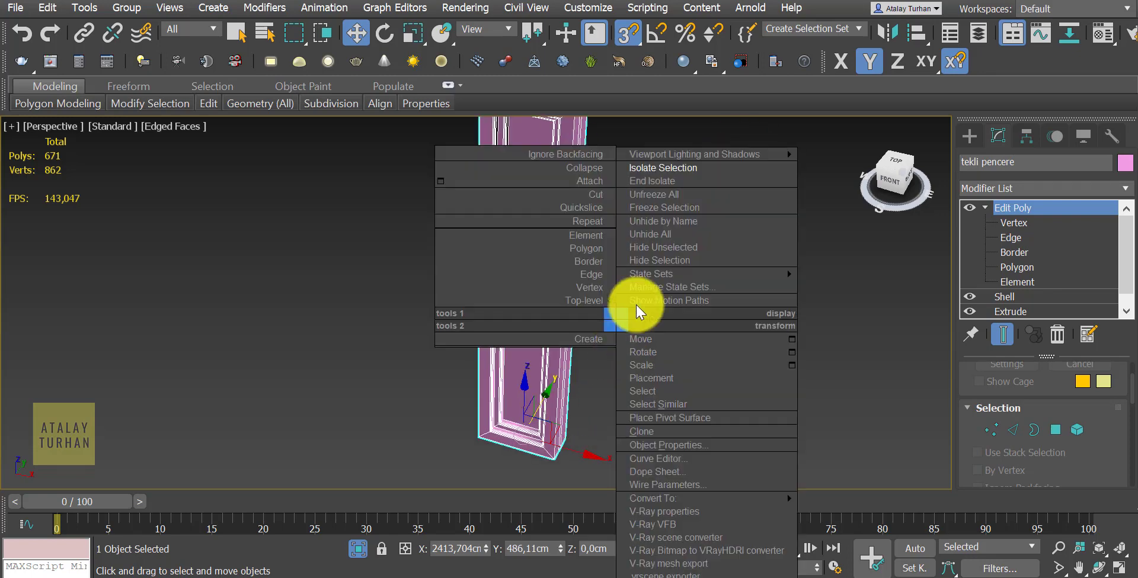
# End isolation to show the whole building and zoom to the frame's base
pyautogui.click(665, 182)
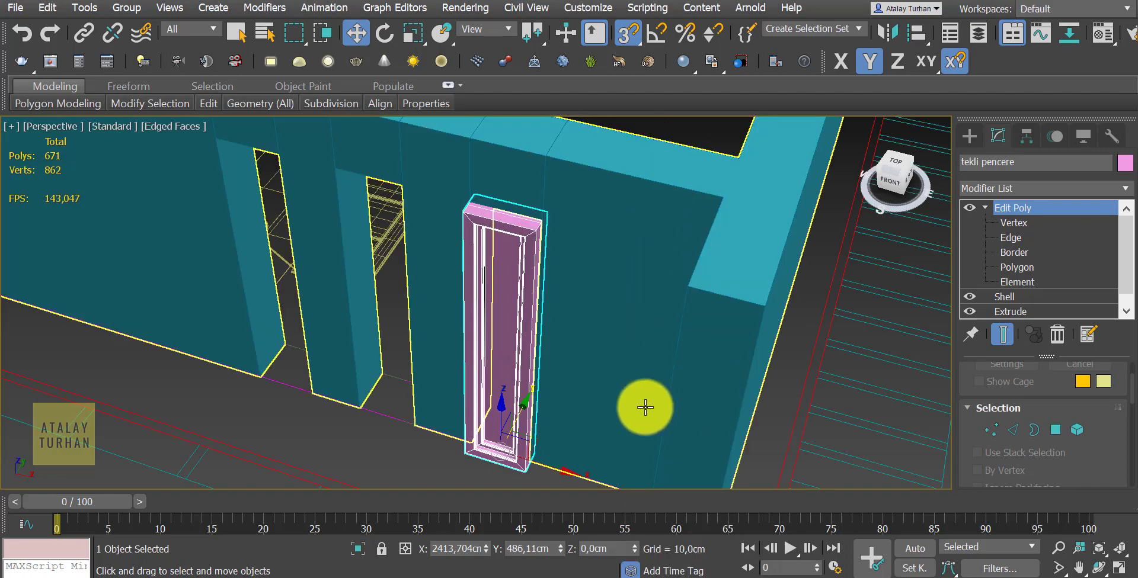
pyautogui.keyDown('alt'); pyautogui.moveTo(470, 331); pyautogui.dragTo(500, 385, button='middle'); pyautogui.keyUp('alt')
pyautogui.scroll(2, 533, 355)
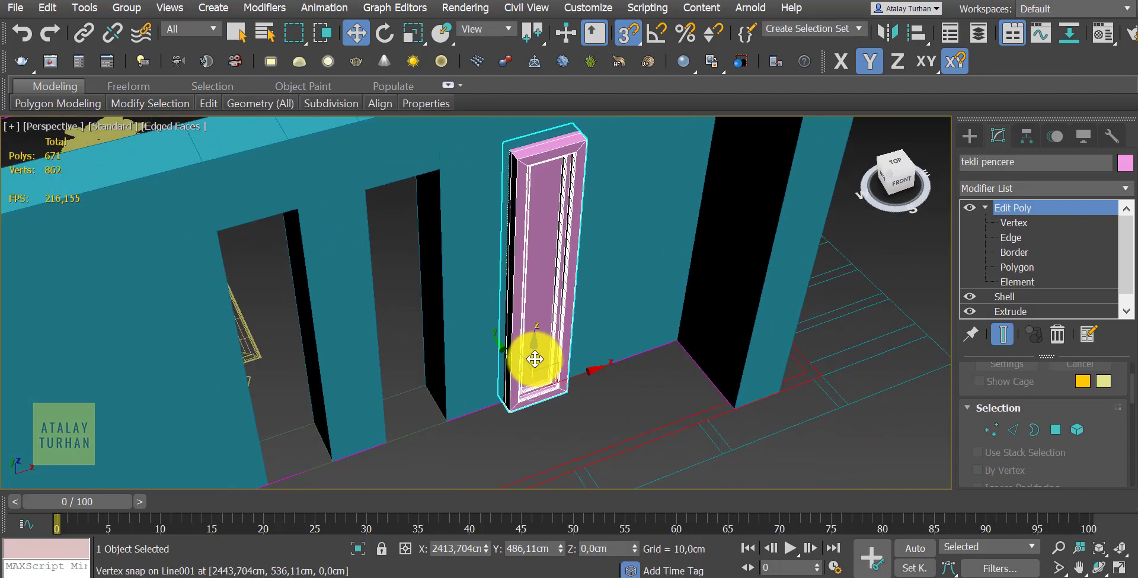
pyautogui.scroll(3, 502, 416)
pyautogui.scroll(2, 504, 416)
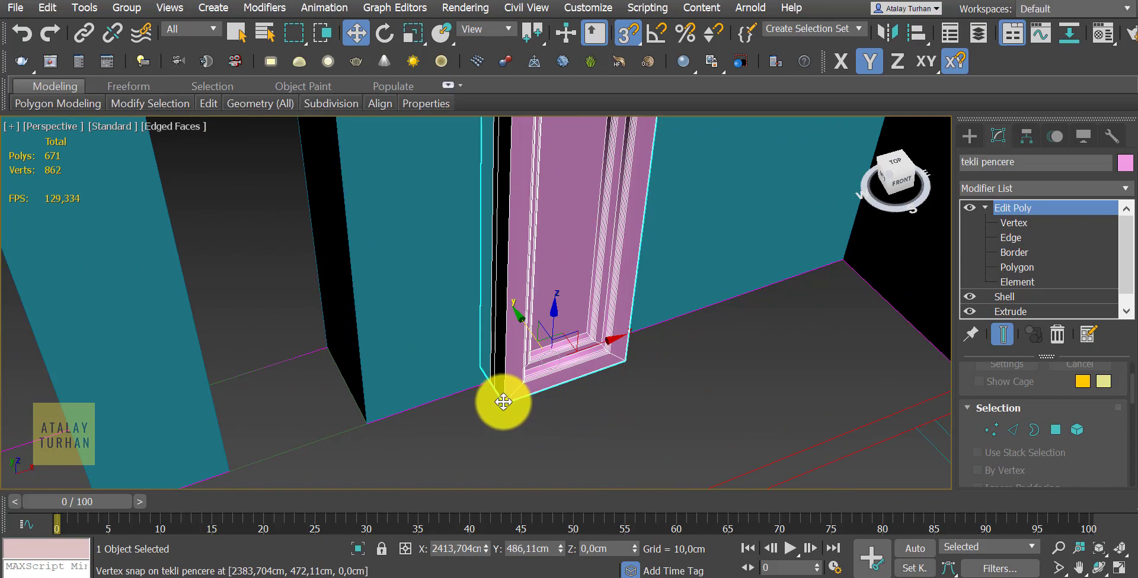
# Snap the frame's corner onto the Line001 wall line and view the window in its opening
pyautogui.moveTo(503, 407); pyautogui.dragTo(498, 389)
pyautogui.scroll(-3, 572, 396)
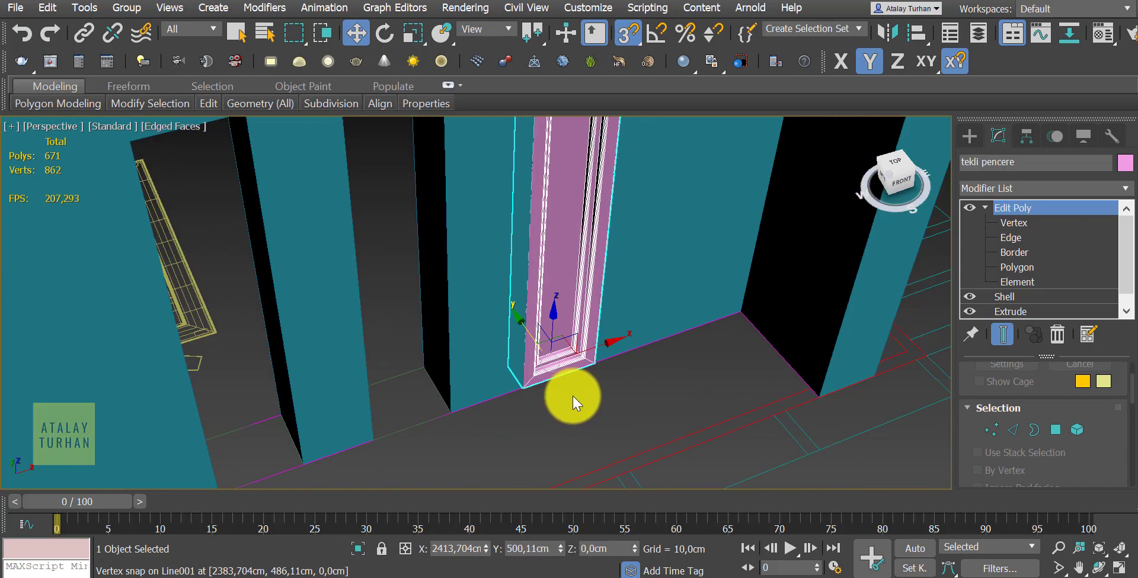
pyautogui.moveTo(576, 401)
pyautogui.keyDown('alt'); pyautogui.mouseDown(button='middle')
pyautogui.moveTo(618, 401)
pyautogui.moveTo(568, 348)
pyautogui.moveTo(580, 329)
pyautogui.moveTo(569, 315)
pyautogui.moveTo(548, 322)
pyautogui.moveTo(575, 330)
pyautogui.mouseUp(button='middle'); pyautogui.keyUp('alt')
pyautogui.scroll(2, 552, 368)
pyautogui.keyDown('alt'); pyautogui.moveTo(551, 369); pyautogui.dragTo(556, 393, button='middle'); pyautogui.keyUp('alt')
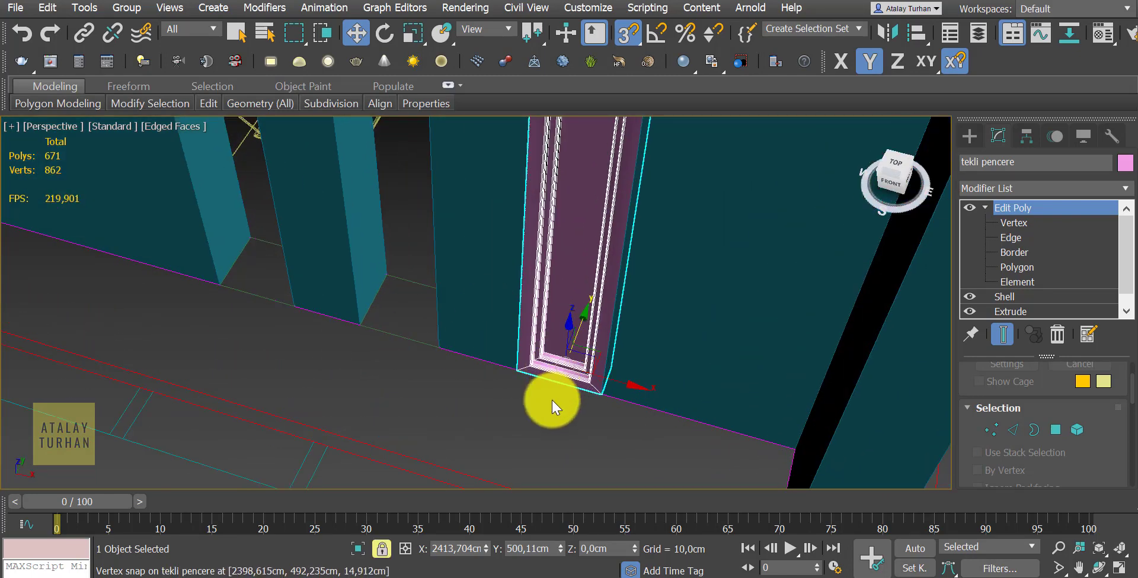
pyautogui.moveTo(552, 400); pyautogui.dragTo(594, 410, button='middle')
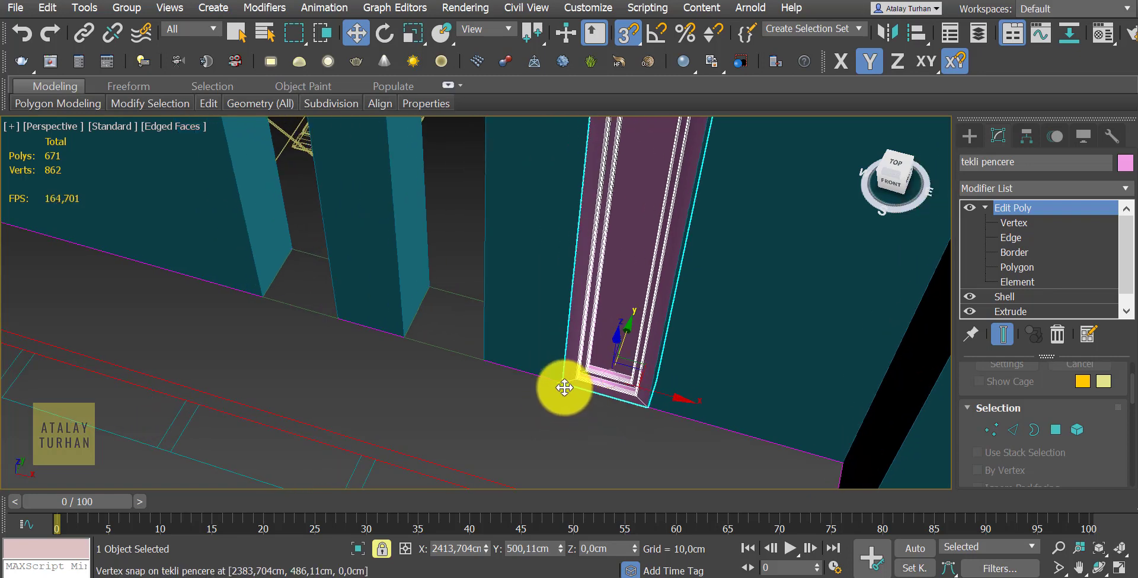
# Clone tekli pencere left along the X axis into the neighbouring opening as tekli pencere001
pyautogui.keyDown('shift'); pyautogui.moveTo(565, 388); pyautogui.dragTo(358, 376); pyautogui.keyUp('shift')
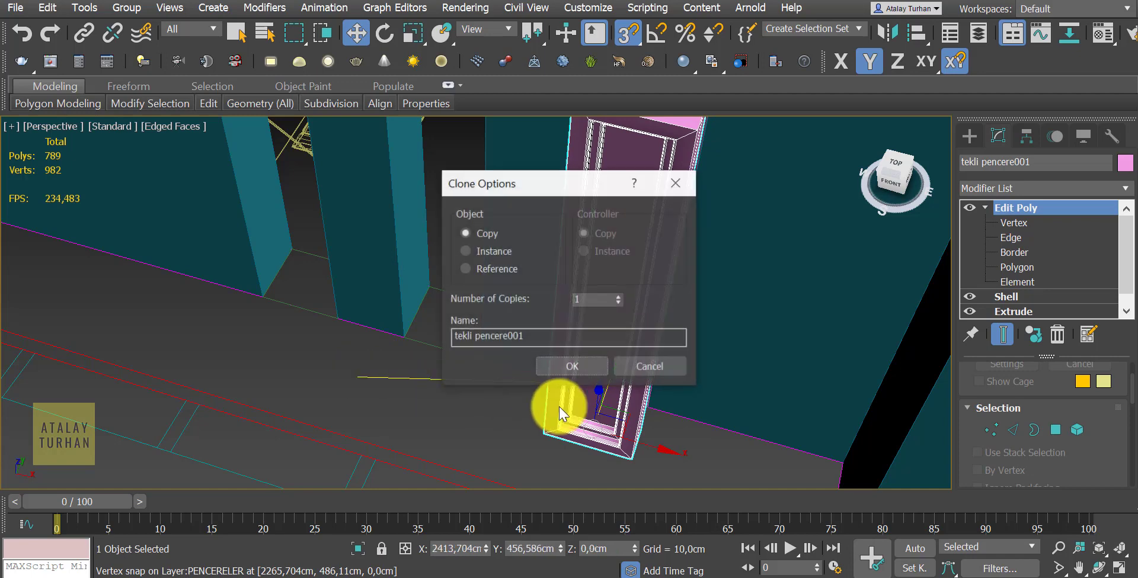
pyautogui.click(674, 368)
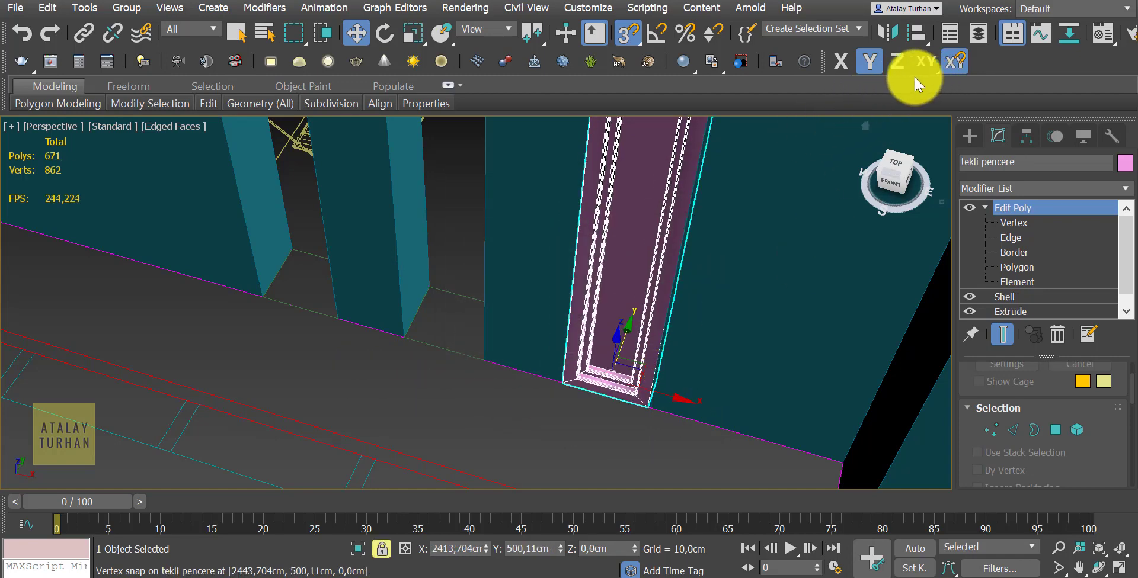
pyautogui.click(863, 63)
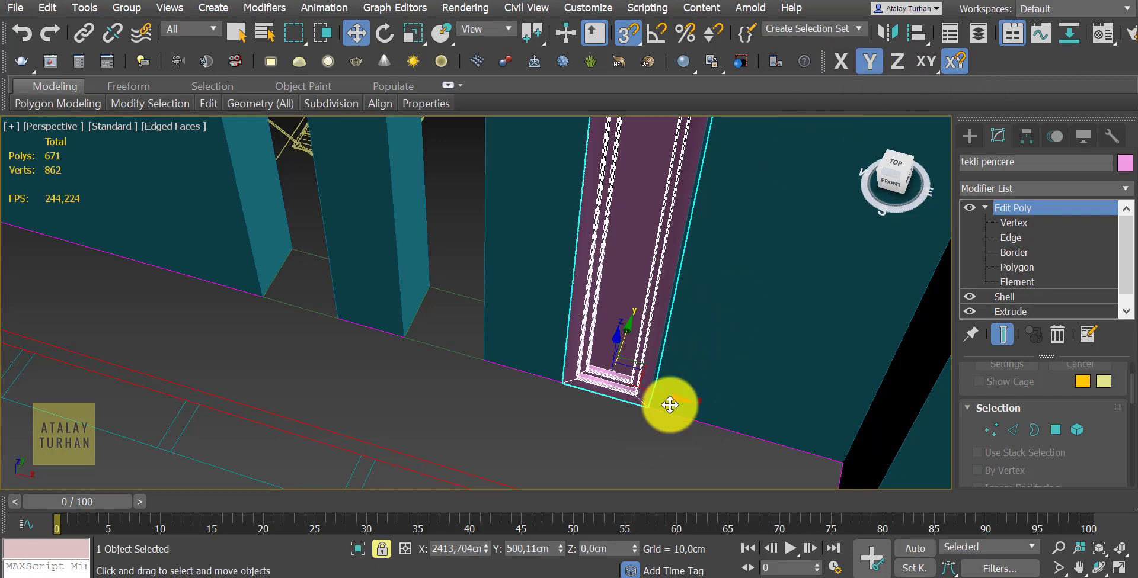
pyautogui.click(845, 70)
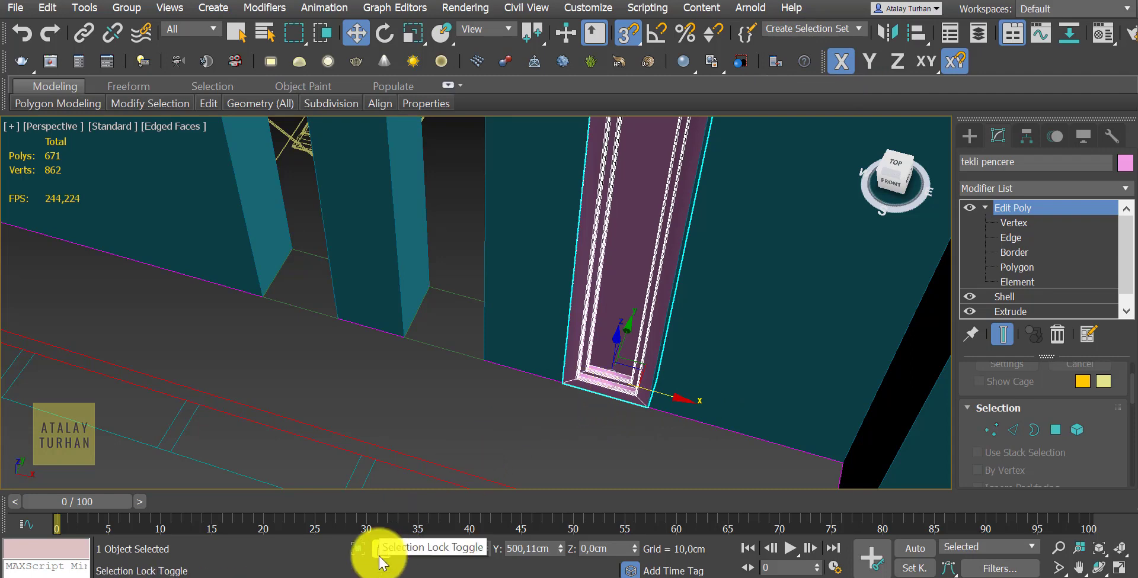
pyautogui.keyDown('shift'); pyautogui.moveTo(650, 413); pyautogui.dragTo(482, 376); pyautogui.keyUp('shift')
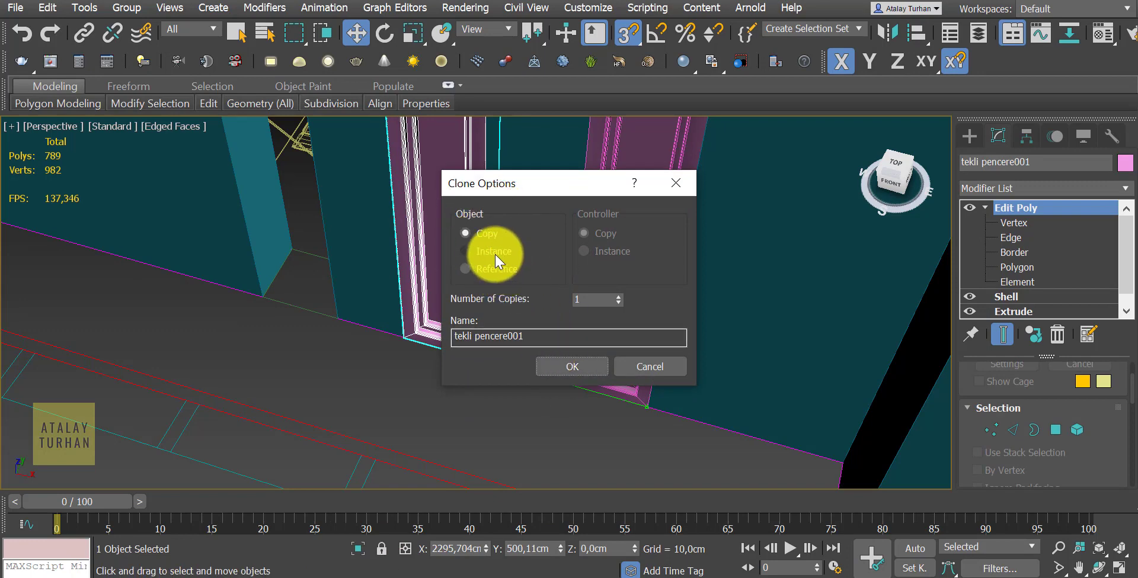
# Confirm tekli pencere001, then clone another window, tekli pencere002, into the next opening left
pyautogui.click(573, 368)
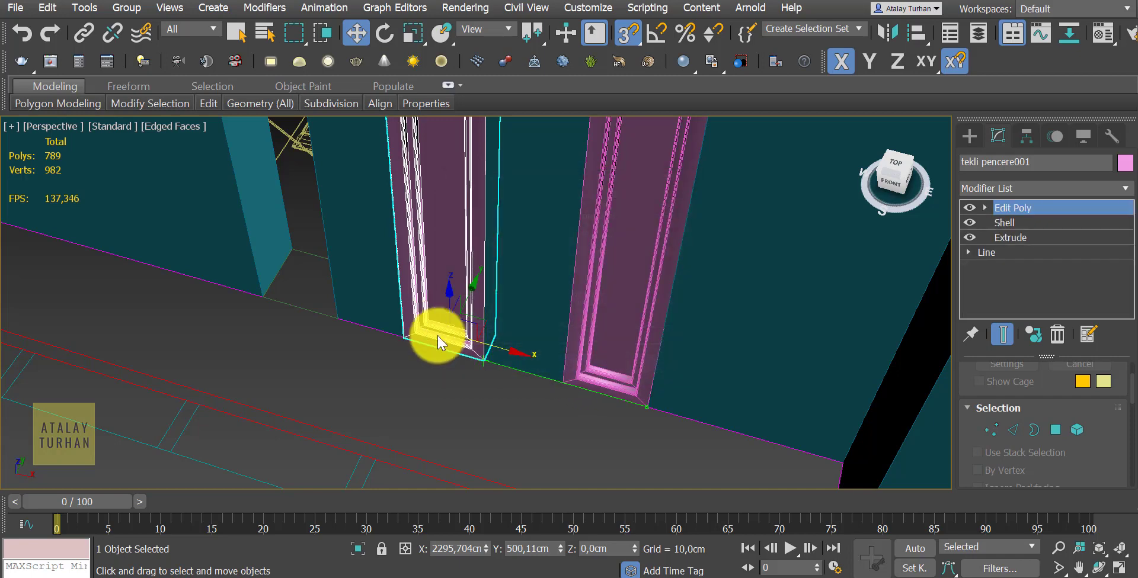
pyautogui.moveTo(571, 387)
pyautogui.mouseDown(button='middle')
pyautogui.moveTo(564, 363)
pyautogui.moveTo(620, 425)
pyautogui.mouseUp(button='middle')
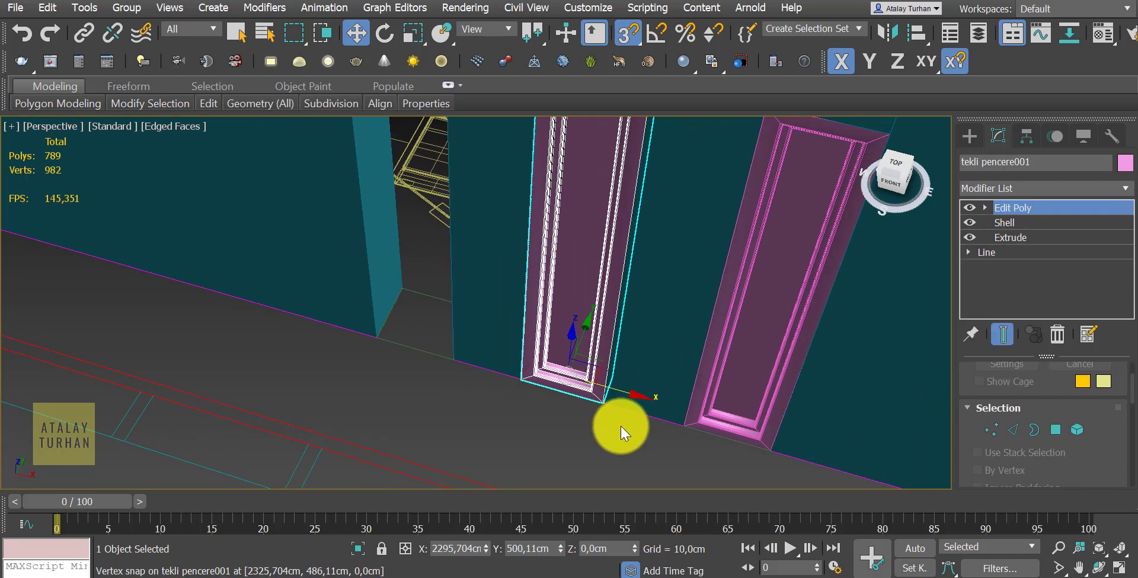
pyautogui.keyDown('shift'); pyautogui.moveTo(621, 425); pyautogui.dragTo(446, 354); pyautogui.keyUp('shift')
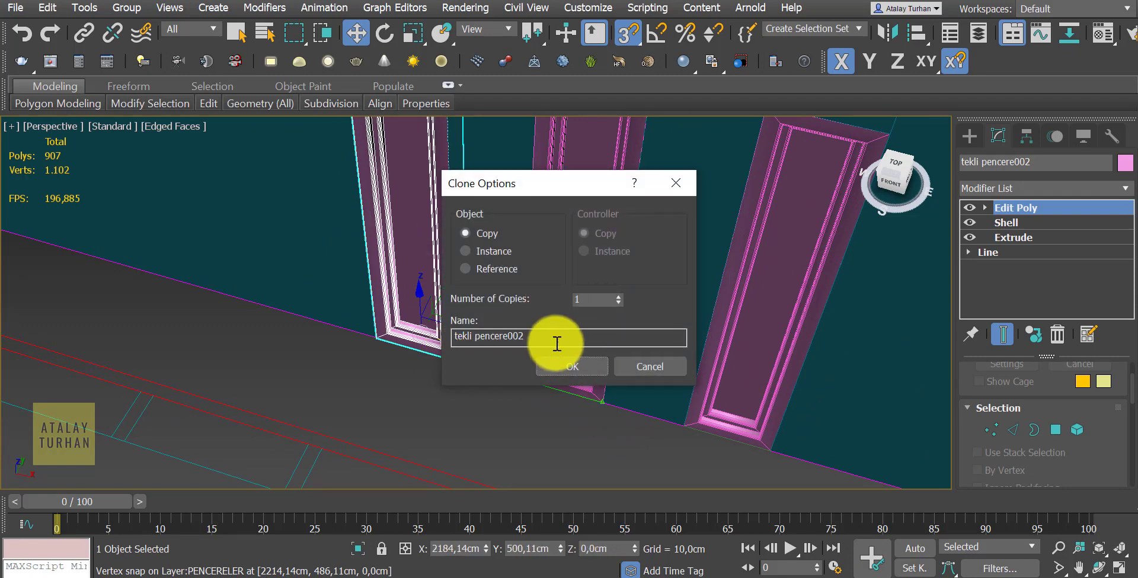
pyautogui.click(581, 365)
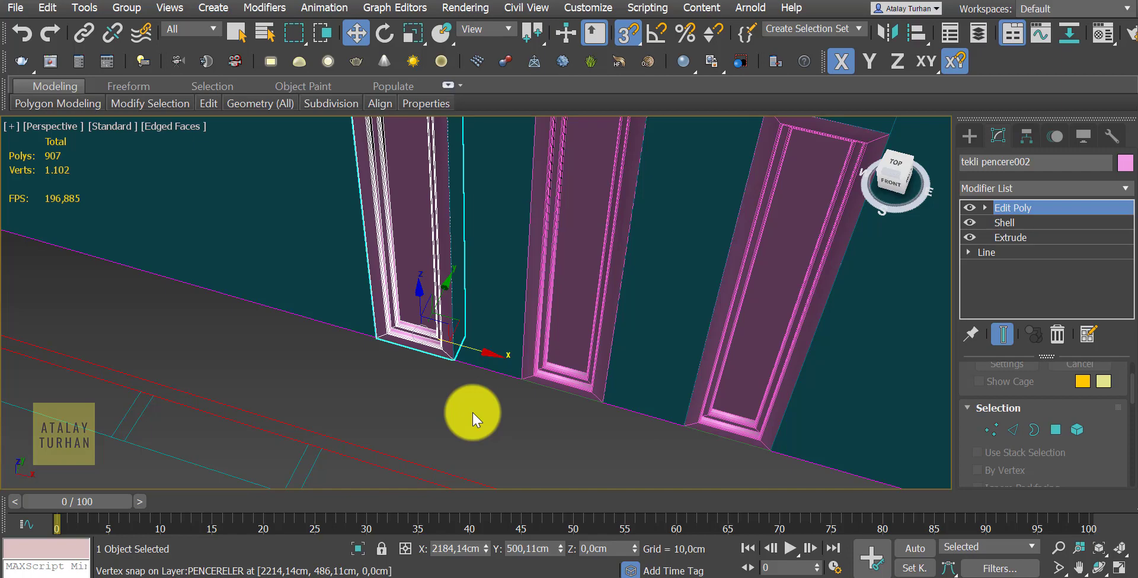
# Clone tekli pencere002 further left along the wall, proposing the name tekli pencere003
pyautogui.scroll(-2, 471, 413)
pyautogui.scroll(-5, 478, 412)
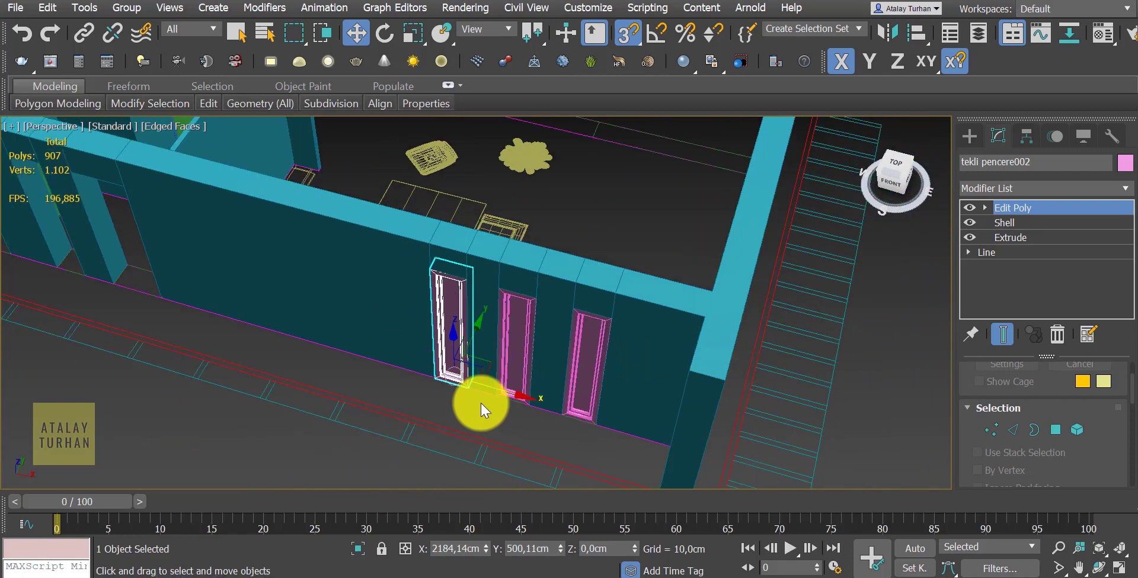
pyautogui.moveTo(458, 403); pyautogui.dragTo(600, 392, button='middle')
pyautogui.scroll(1, 589, 394)
pyautogui.scroll(2, 569, 397)
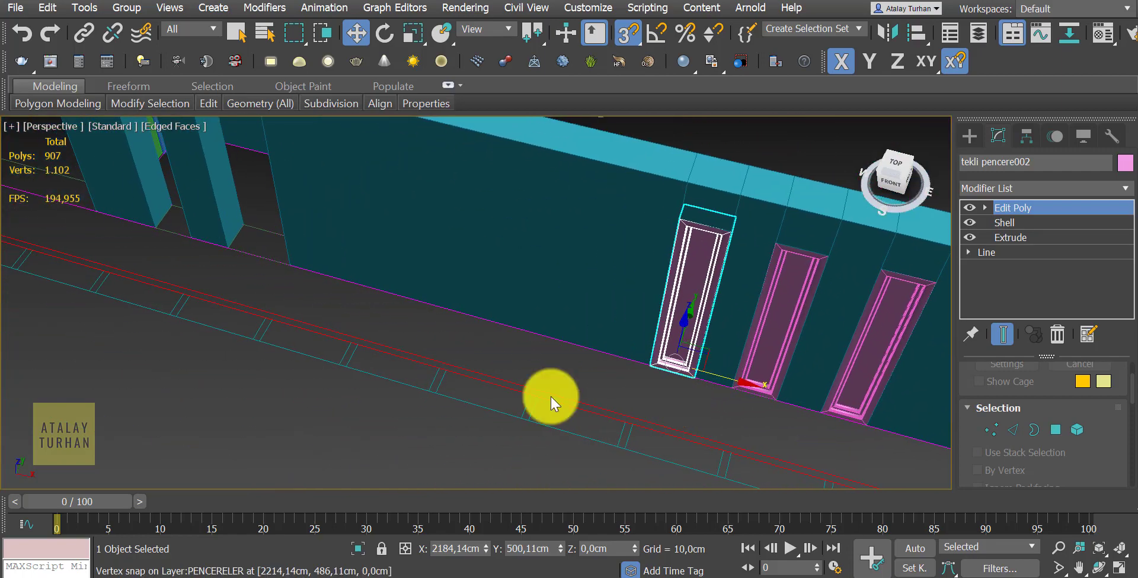
pyautogui.scroll(1, 415, 355)
pyautogui.scroll(1, 344, 302)
pyautogui.scroll(-3, 802, 427)
pyautogui.scroll(1, 737, 419)
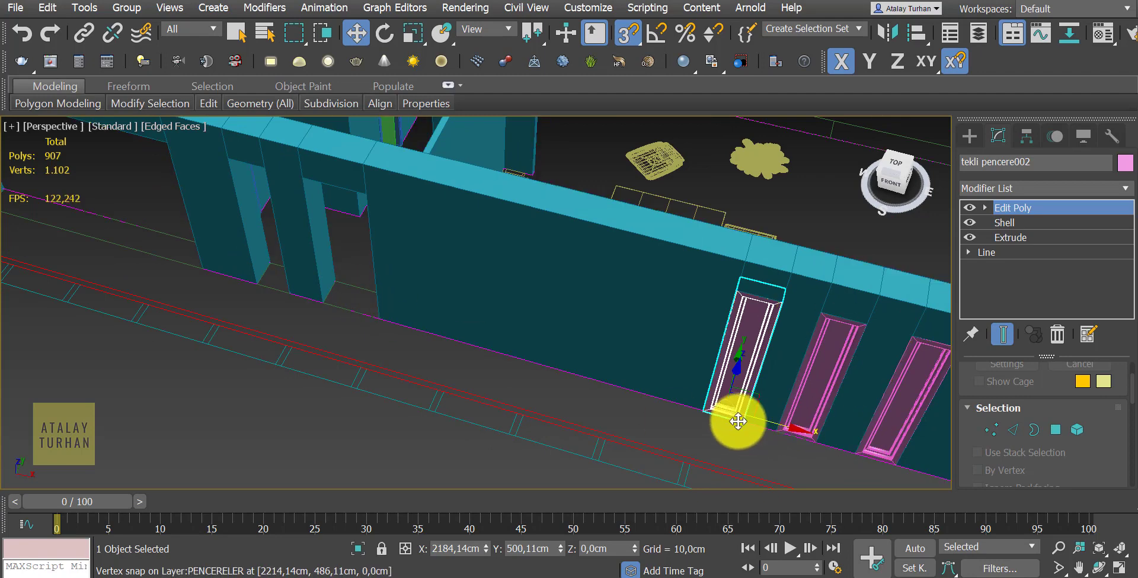
pyautogui.scroll(1, 744, 426)
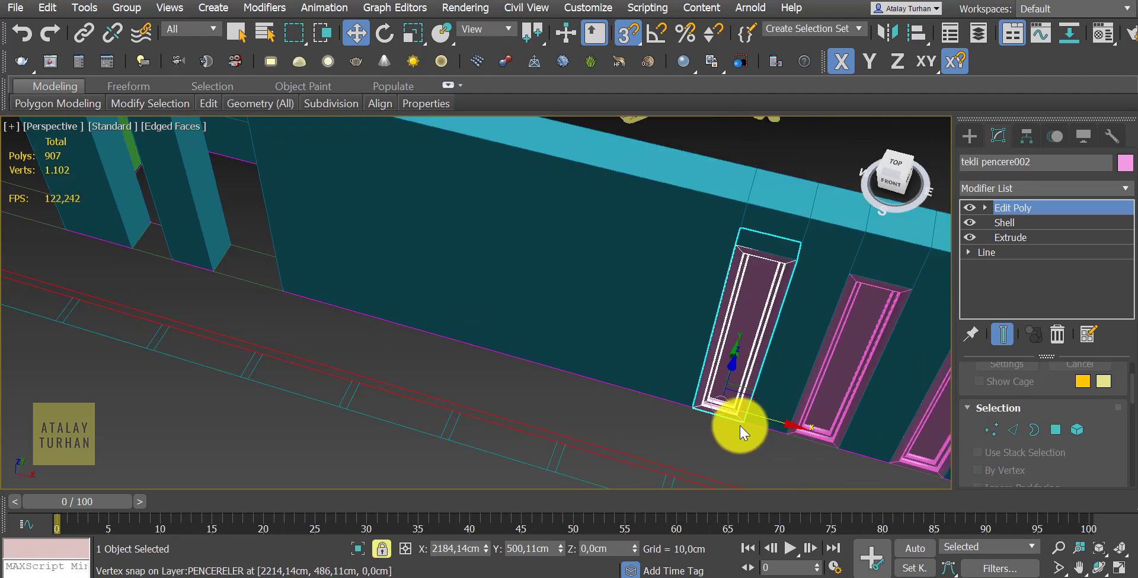
pyautogui.moveTo(740, 425)
pyautogui.keyDown('shift'); pyautogui.mouseDown()
pyautogui.moveTo(277, 268)
pyautogui.moveTo(211, 270)
pyautogui.moveTo(284, 292)
pyautogui.mouseUp(); pyautogui.keyUp('shift')
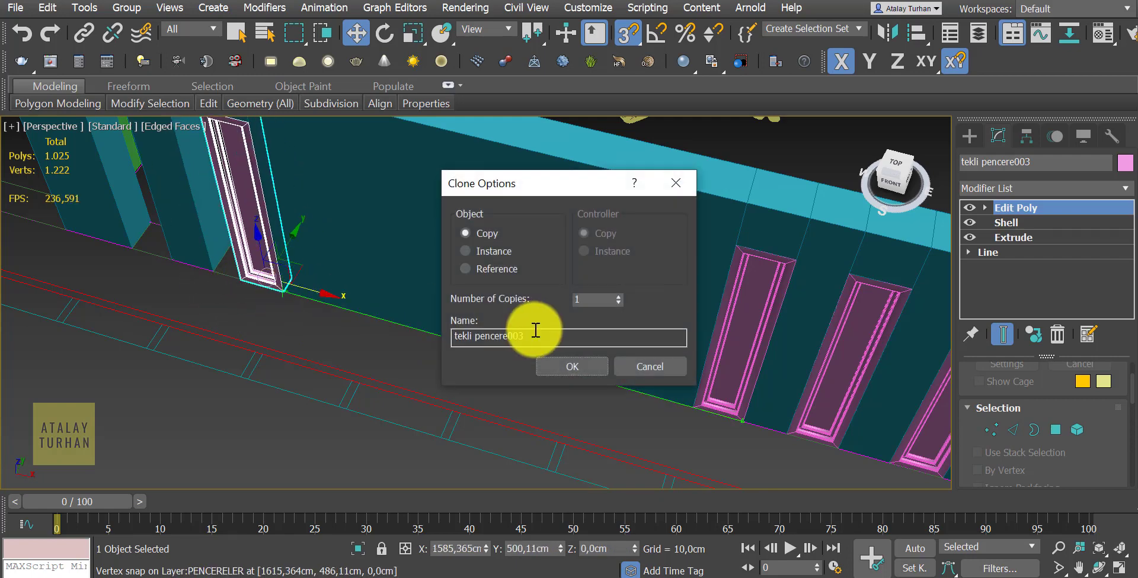
# Confirm clone tekli pencere003 and bring its left wall opening into a close frontal view
pyautogui.click(578, 370)
pyautogui.scroll(-2, 538, 376)
pyautogui.moveTo(432, 296)
pyautogui.keyDown('alt'); pyautogui.mouseDown(button='middle')
pyautogui.moveTo(573, 339)
pyautogui.moveTo(312, 267)
pyautogui.mouseUp(button='middle'); pyautogui.keyUp('alt')
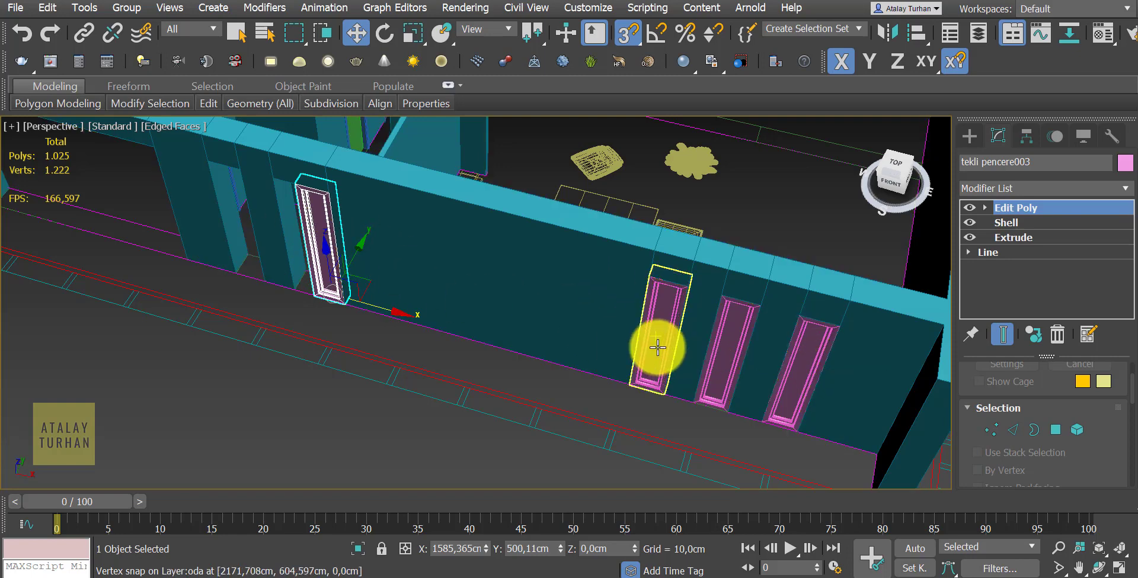
pyautogui.moveTo(394, 253)
pyautogui.keyDown('alt'); pyautogui.mouseDown(button='middle')
pyautogui.moveTo(584, 338)
pyautogui.moveTo(786, 302)
pyautogui.mouseUp(button='middle'); pyautogui.keyUp('alt')
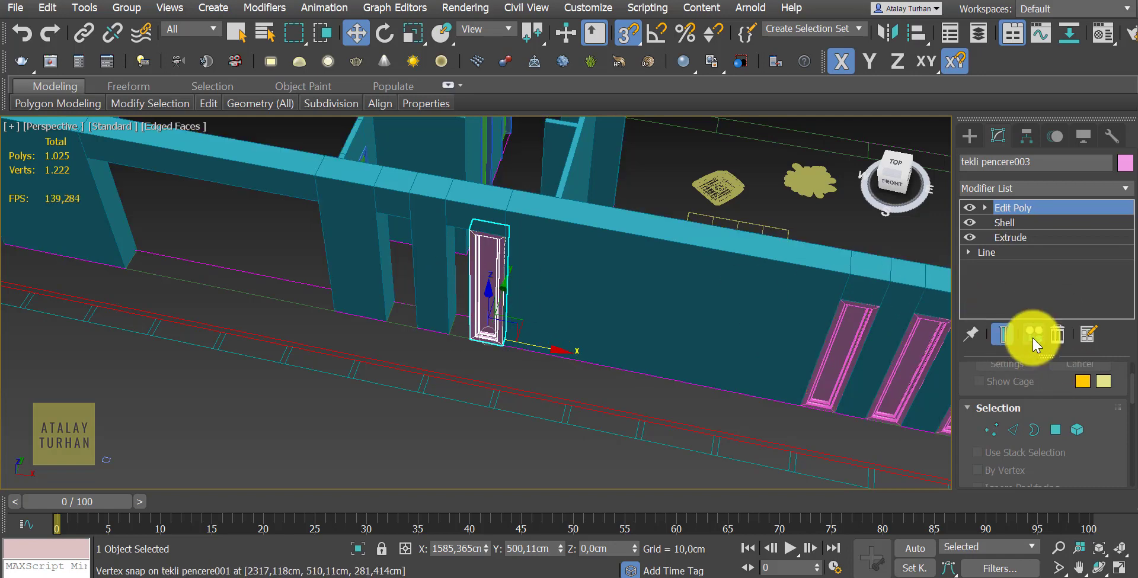
pyautogui.scroll(2, 578, 348)
pyautogui.scroll(3, 477, 295)
pyautogui.scroll(2, 565, 322)
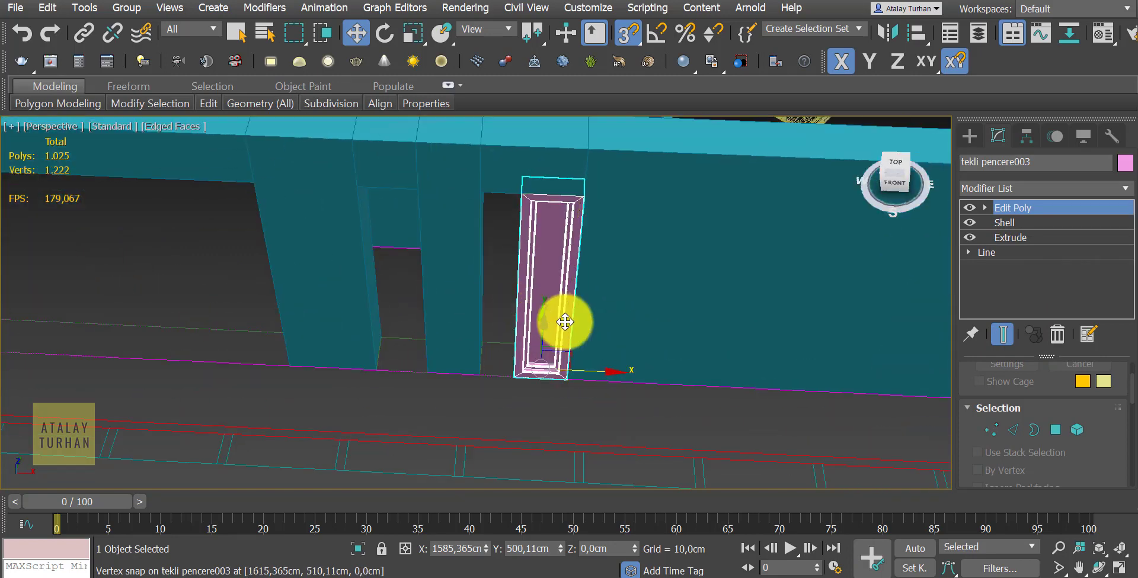
pyautogui.scroll(2, 565, 322)
# Enter Vertex level of tekli pencere003's Edit Poly in Front view
pyautogui.click(986, 211)
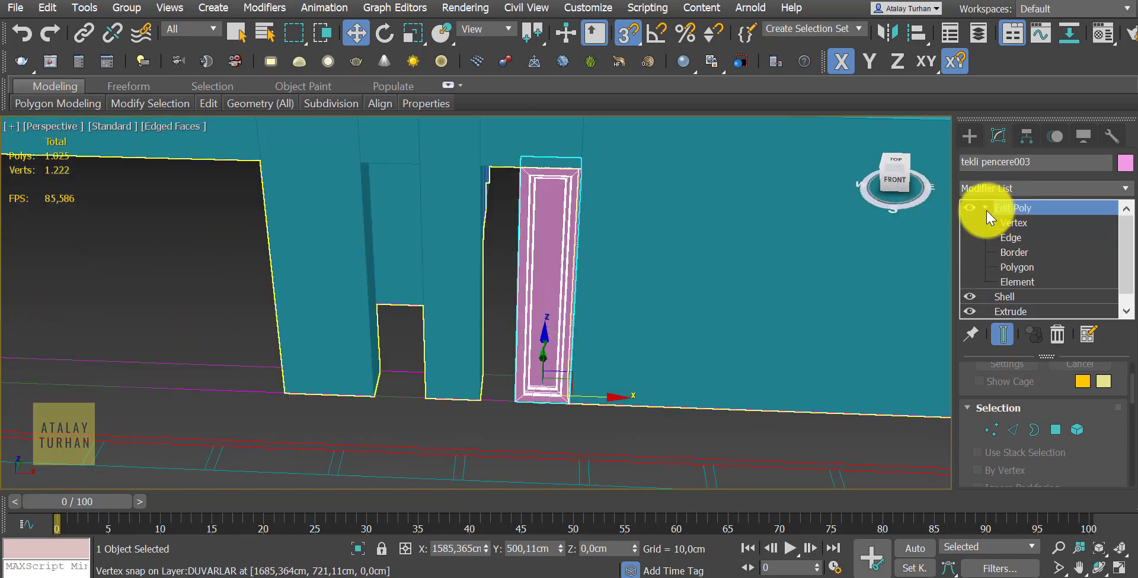
pyautogui.click(1014, 225)
pyautogui.keyDown('alt'); pyautogui.moveTo(535, 267); pyautogui.dragTo(545, 288, button='middle'); pyautogui.keyUp('alt')
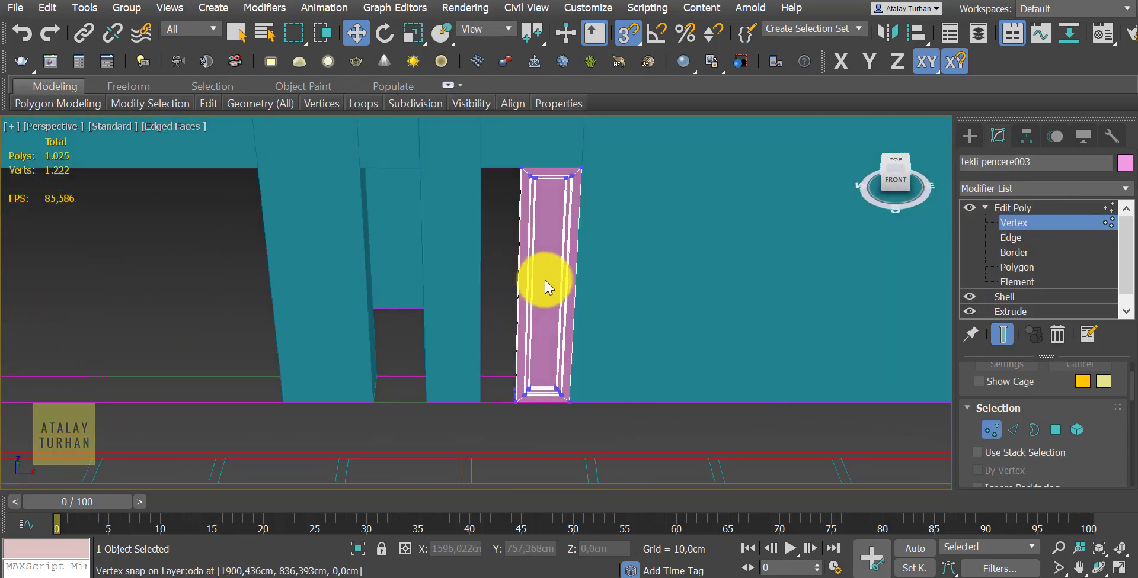
pyautogui.click(897, 180)
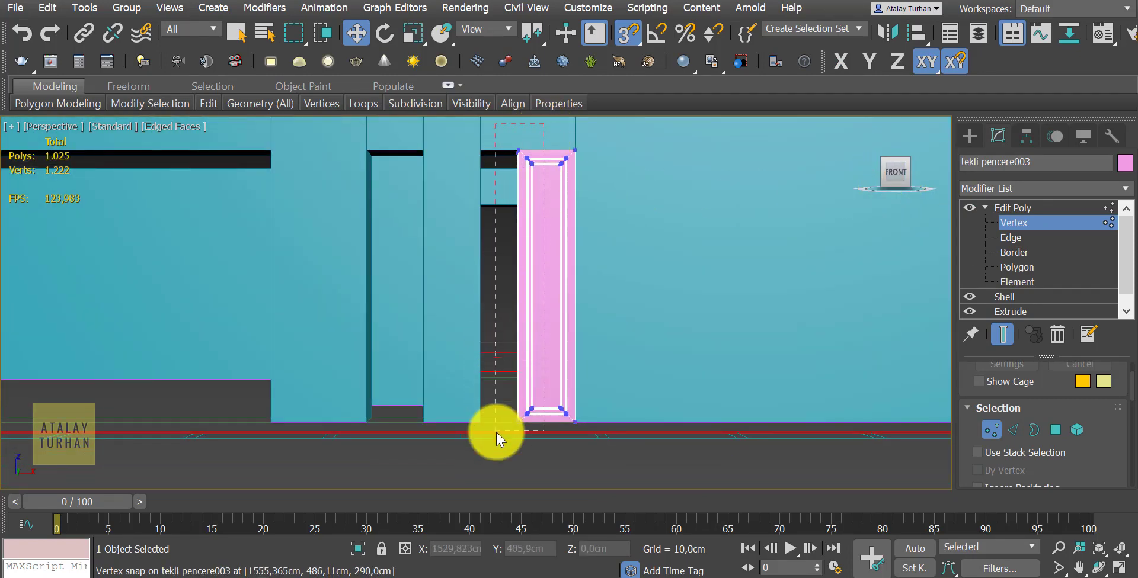
# Move the window's left-edge vertices about 40 cm left to fill its opening
pyautogui.moveTo(543, 125); pyautogui.dragTo(500, 444)
pyautogui.moveTo(593, 386)
pyautogui.keyDown('alt'); pyautogui.mouseDown(button='middle')
pyautogui.moveTo(610, 302)
pyautogui.moveTo(520, 198)
pyautogui.mouseUp(button='middle'); pyautogui.keyUp('alt')
pyautogui.scroll(3, 538, 229)
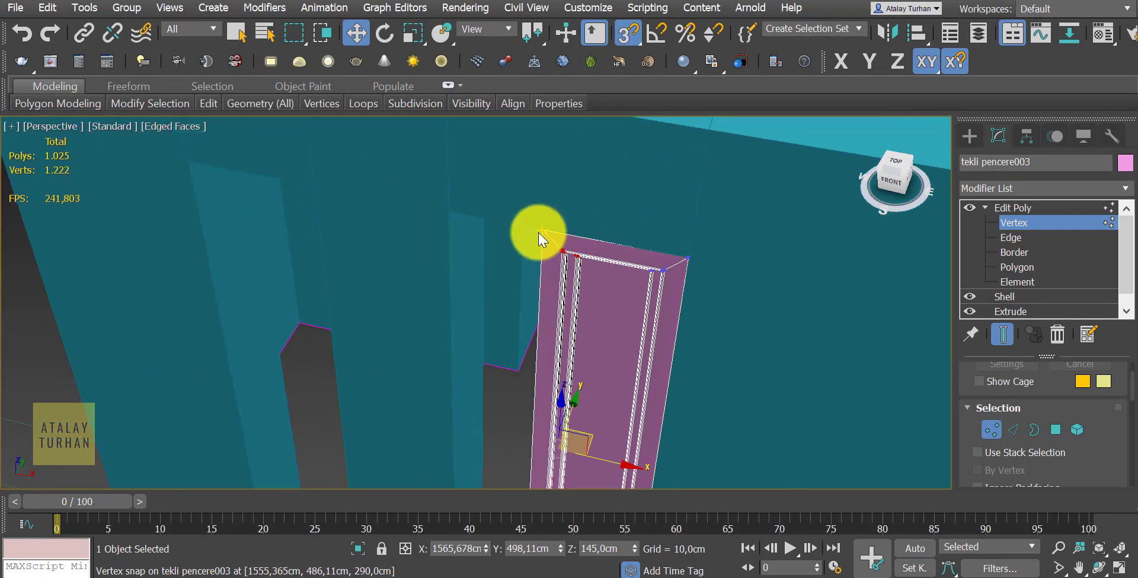
pyautogui.moveTo(539, 227); pyautogui.dragTo(447, 214)
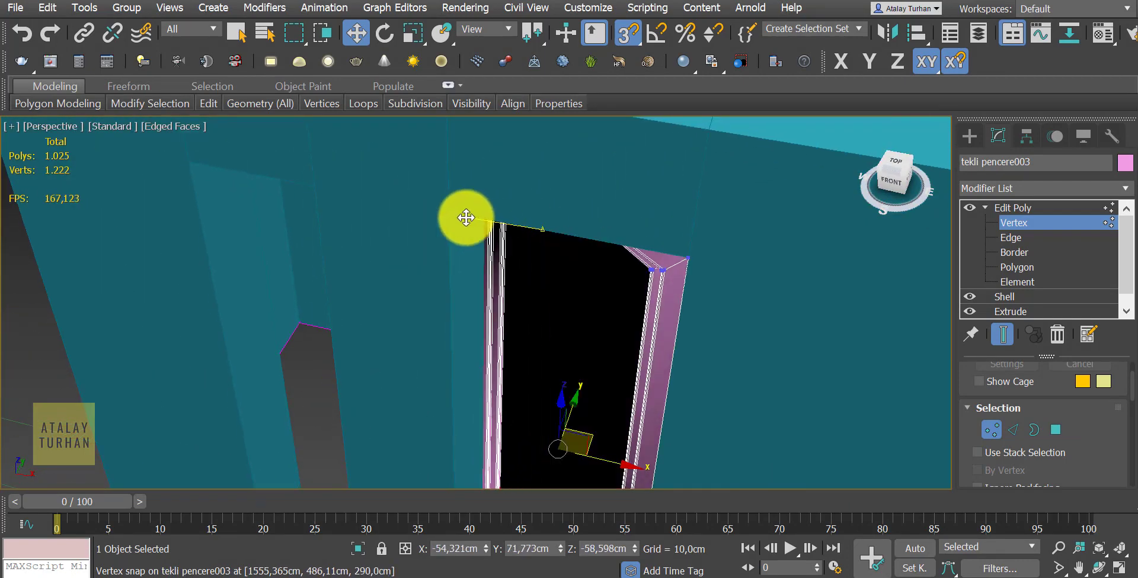
pyautogui.scroll(-5, 585, 292)
# Orbit and pan out to review the four window frames along the wall
pyautogui.moveTo(584, 291)
pyautogui.keyDown('alt'); pyautogui.mouseDown(button='middle')
pyautogui.moveTo(610, 326)
pyautogui.moveTo(665, 313)
pyautogui.moveTo(590, 320)
pyautogui.moveTo(629, 330)
pyautogui.mouseUp(button='middle'); pyautogui.keyUp('alt')
pyautogui.scroll(-3, 691, 318)
pyautogui.scroll(3, 652, 310)
pyautogui.scroll(-3, 590, 320)
pyautogui.scroll(3, 579, 343)
pyautogui.moveTo(759, 305); pyautogui.dragTo(236, 333, button='middle')
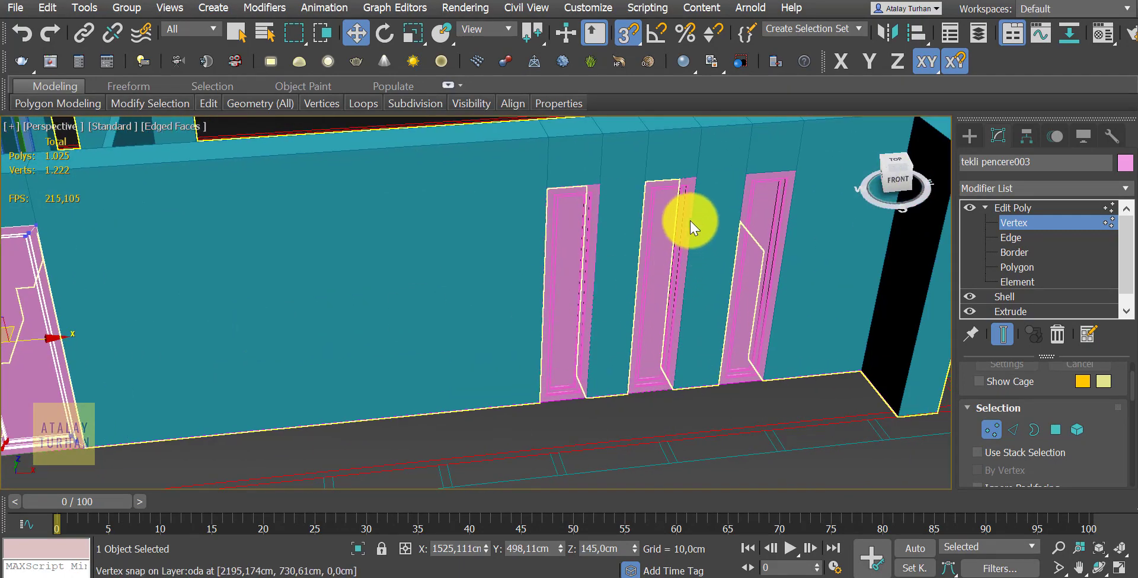
pyautogui.scroll(-3, 763, 275)
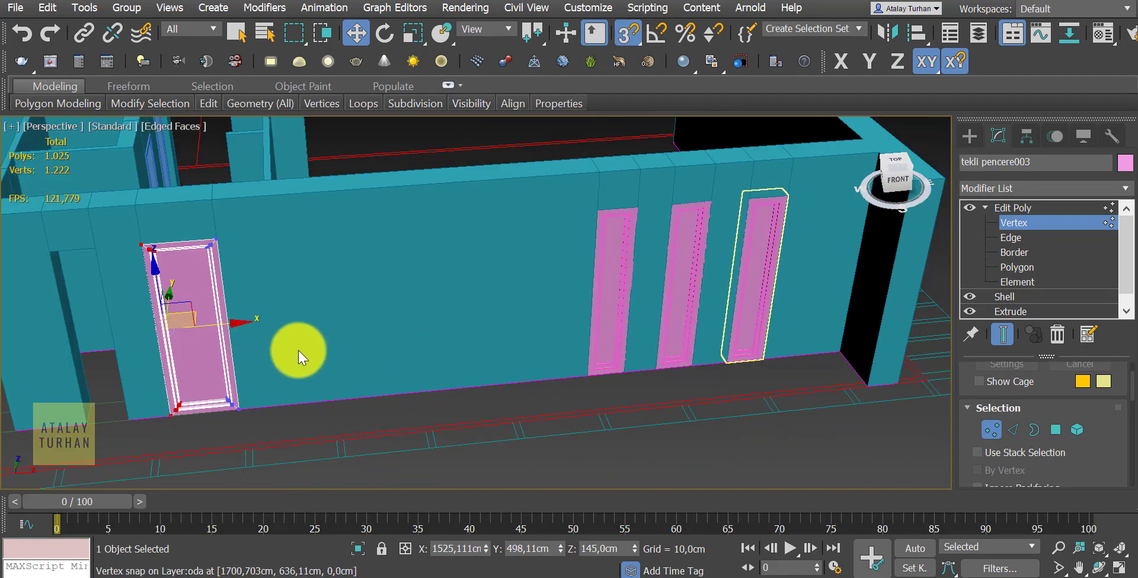
pyautogui.moveTo(298, 350); pyautogui.dragTo(397, 359, button='middle')
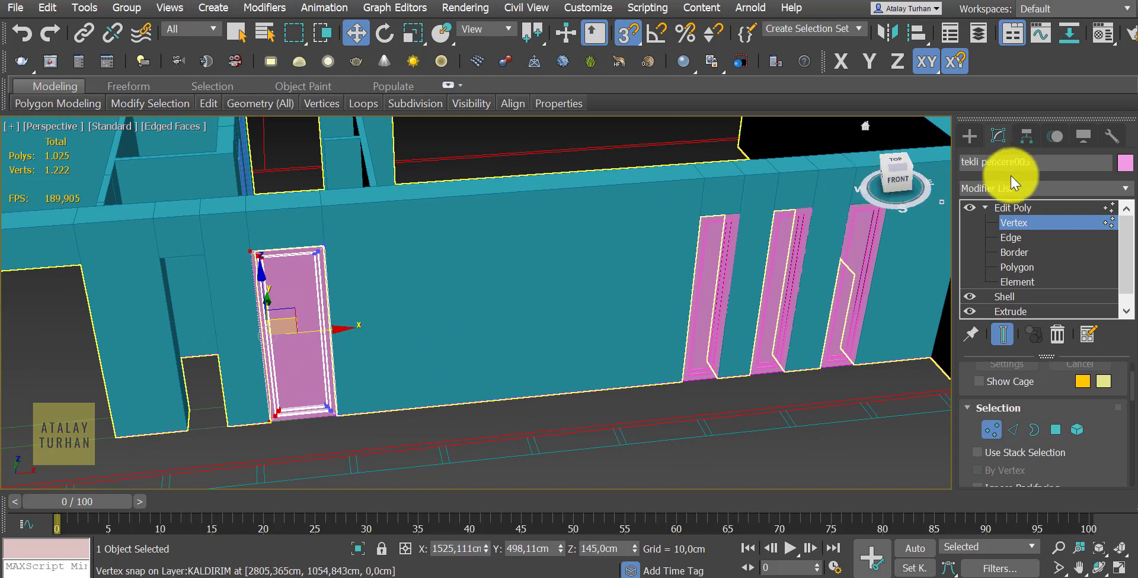
# Exit Vertex level and select window tekli pencere002
pyautogui.click(1008, 205)
pyautogui.moveTo(292, 272)
pyautogui.mouseDown(button='middle')
pyautogui.moveTo(399, 271)
pyautogui.moveTo(481, 323)
pyautogui.moveTo(599, 358)
pyautogui.moveTo(714, 350)
pyautogui.moveTo(669, 347)
pyautogui.mouseUp(button='middle')
pyautogui.click(668, 348)
pyautogui.scroll(3, 669, 356)
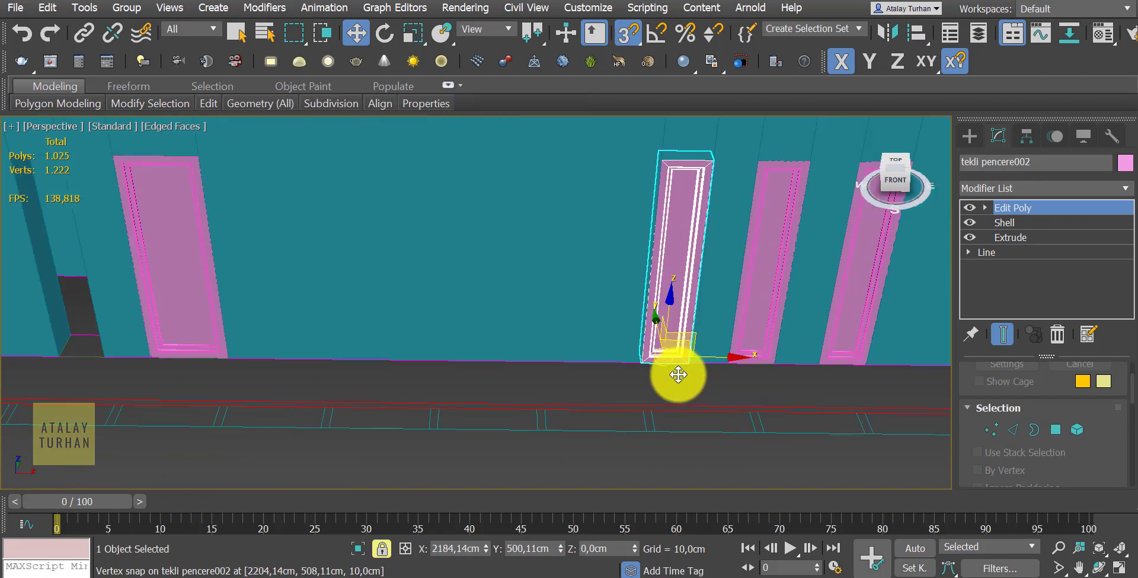
pyautogui.scroll(2, 695, 365)
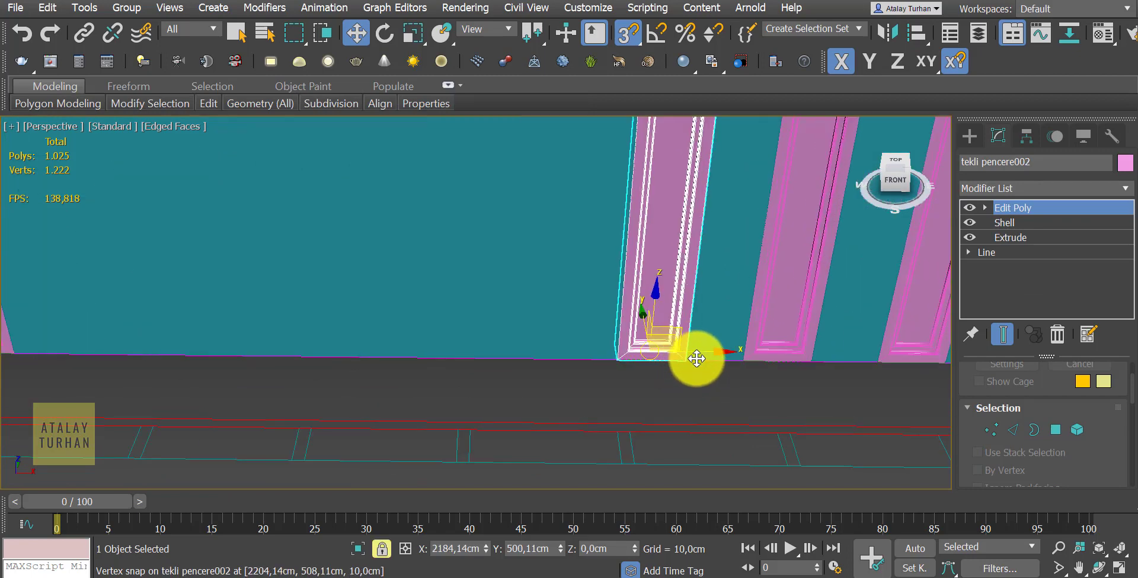
pyautogui.keyDown('alt'); pyautogui.moveTo(697, 359); pyautogui.dragTo(680, 355, button='middle'); pyautogui.keyUp('alt')
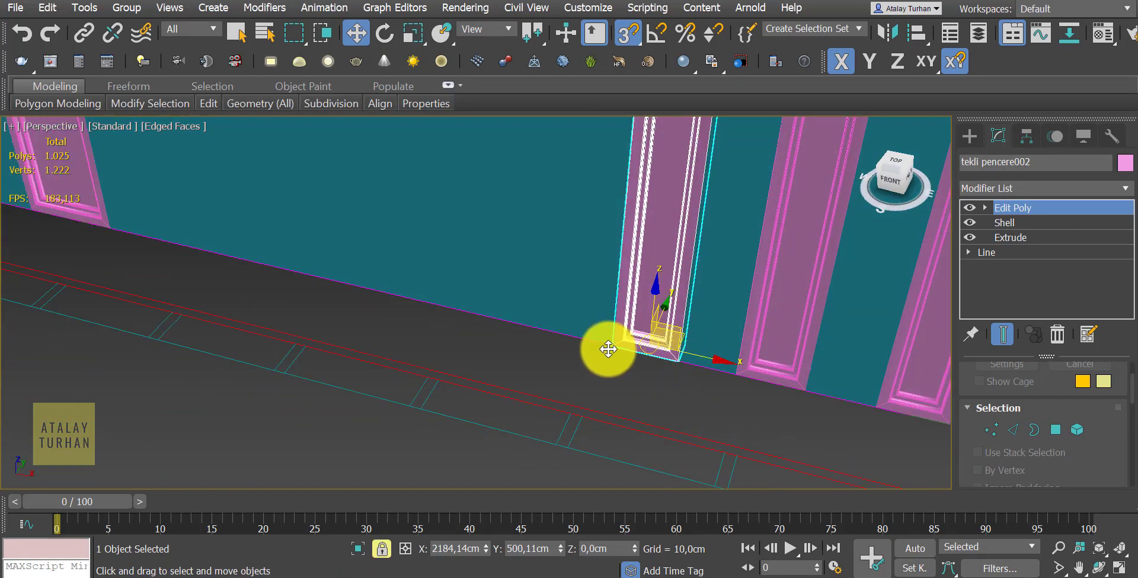
pyautogui.scroll(2, 611, 355)
pyautogui.scroll(1, 612, 368)
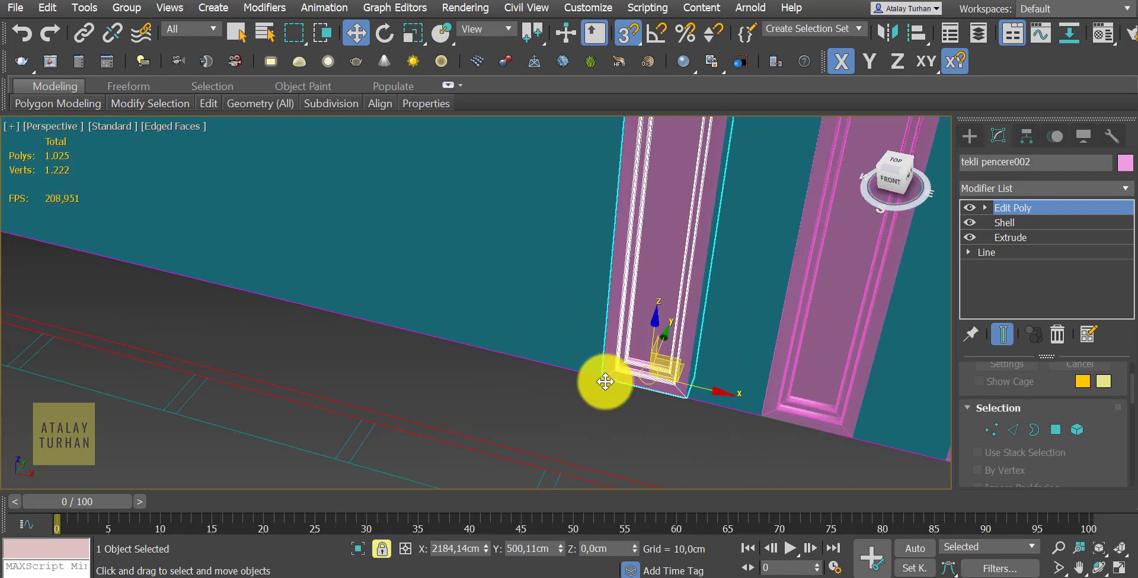
pyautogui.scroll(-2, 475, 340)
# Clone tekli pencere002 left as independent Copy tekli pencere004 into the opening beside tekli pencere003
pyautogui.moveTo(602, 375)
pyautogui.mouseDown()
pyautogui.moveTo(386, 287)
pyautogui.moveTo(503, 358)
pyautogui.moveTo(562, 368)
pyautogui.moveTo(419, 374)
pyautogui.moveTo(381, 323)
pyautogui.mouseUp()
pyautogui.scroll(-3, 470, 358)
pyautogui.scroll(-2, 364, 326)
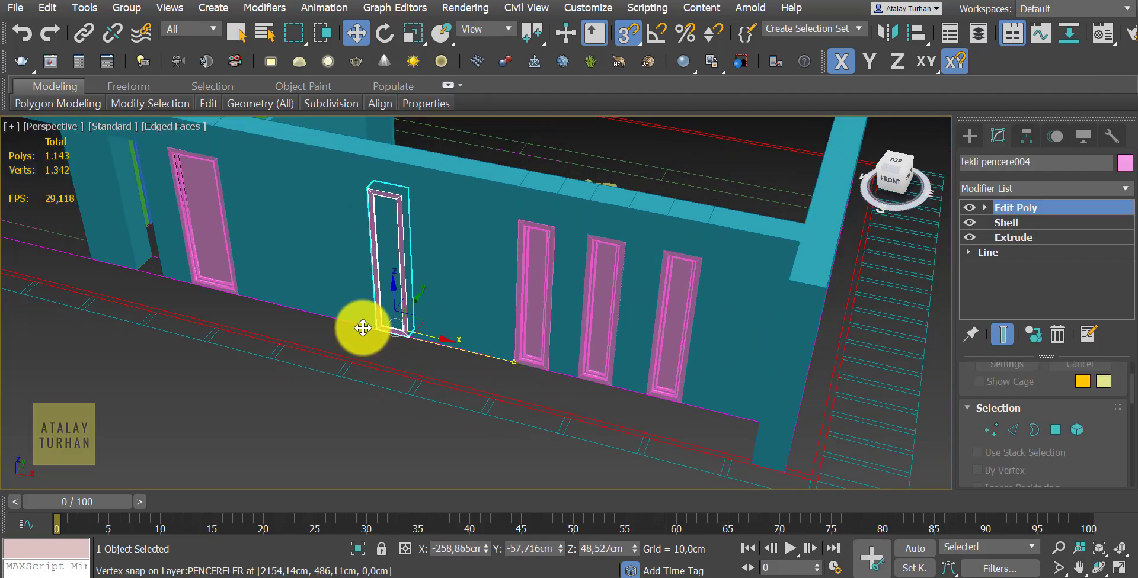
pyautogui.moveTo(363, 325)
pyautogui.mouseDown(button='middle')
pyautogui.moveTo(448, 332)
pyautogui.moveTo(533, 386)
pyautogui.mouseUp(button='middle')
pyautogui.scroll(2, 516, 342)
pyautogui.moveTo(516, 343)
pyautogui.mouseDown()
pyautogui.moveTo(330, 338)
pyautogui.moveTo(341, 326)
pyautogui.mouseUp()
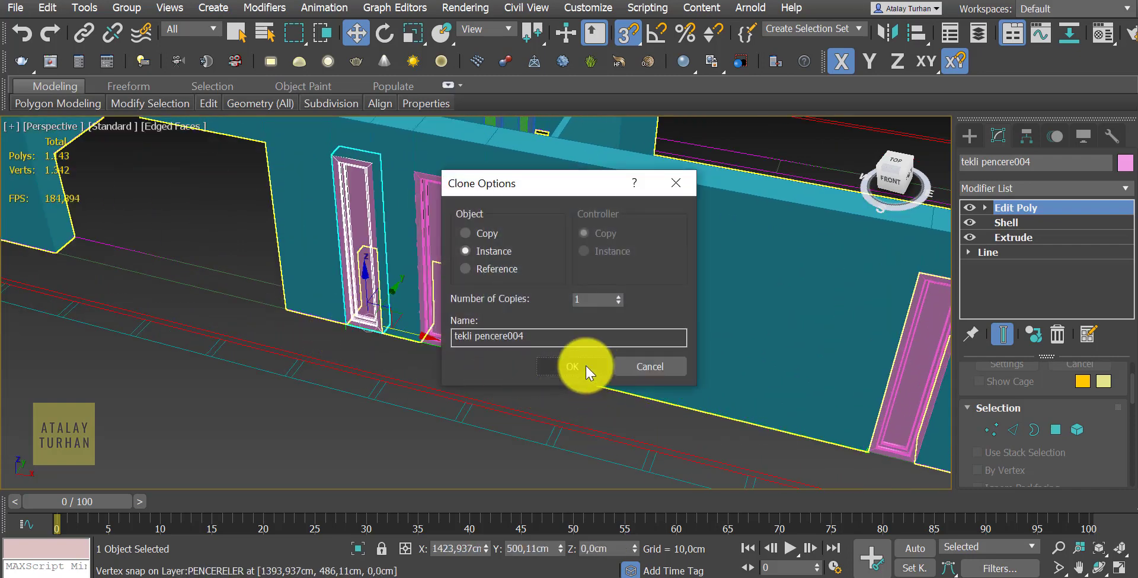
pyautogui.click(500, 237)
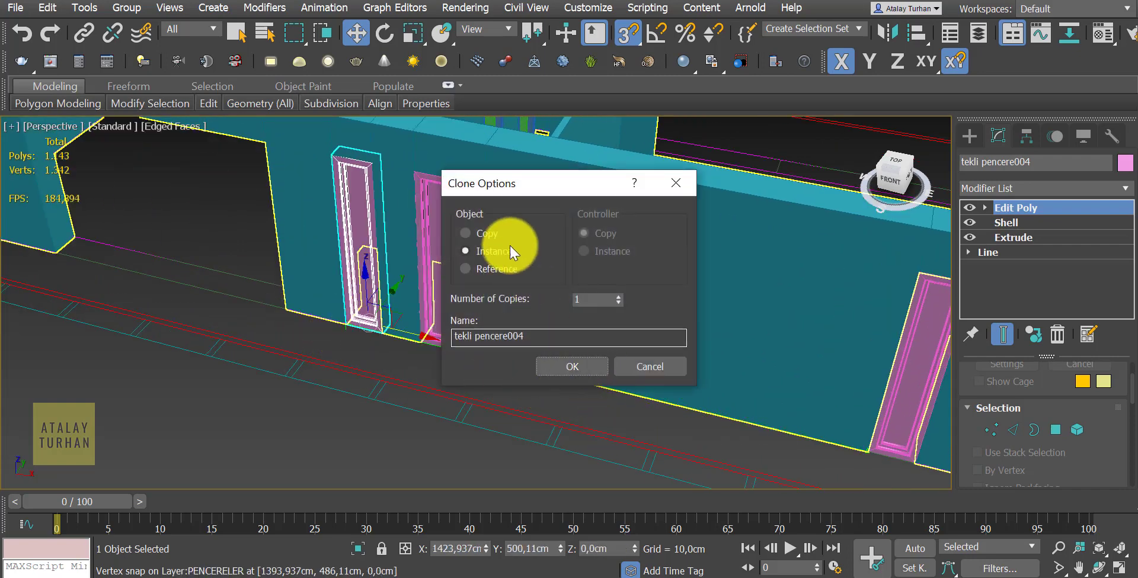
pyautogui.click(574, 362)
pyautogui.scroll(-2, 517, 399)
pyautogui.click(517, 399)
pyautogui.moveTo(517, 399)
pyautogui.keyDown('alt'); pyautogui.mouseDown(button='middle')
pyautogui.moveTo(381, 363)
pyautogui.moveTo(439, 366)
pyautogui.mouseUp(button='middle'); pyautogui.keyUp('alt')
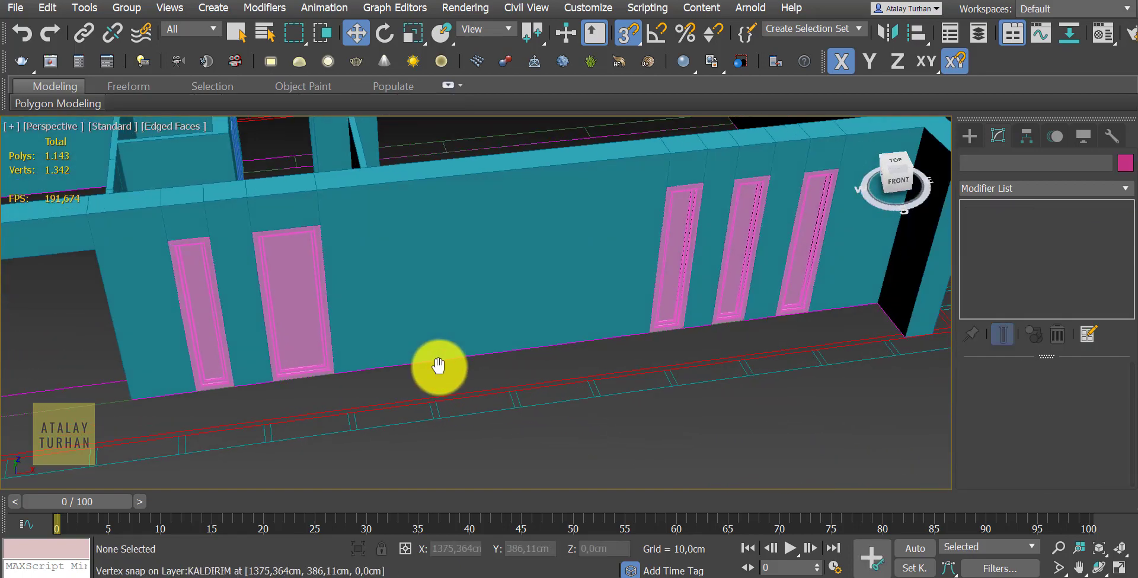
pyautogui.scroll(-4, 439, 366)
pyautogui.moveTo(659, 337)
pyautogui.keyDown('alt'); pyautogui.mouseDown(button='middle')
pyautogui.moveTo(622, 355)
pyautogui.moveTo(584, 411)
pyautogui.mouseUp(button='middle'); pyautogui.keyUp('alt')
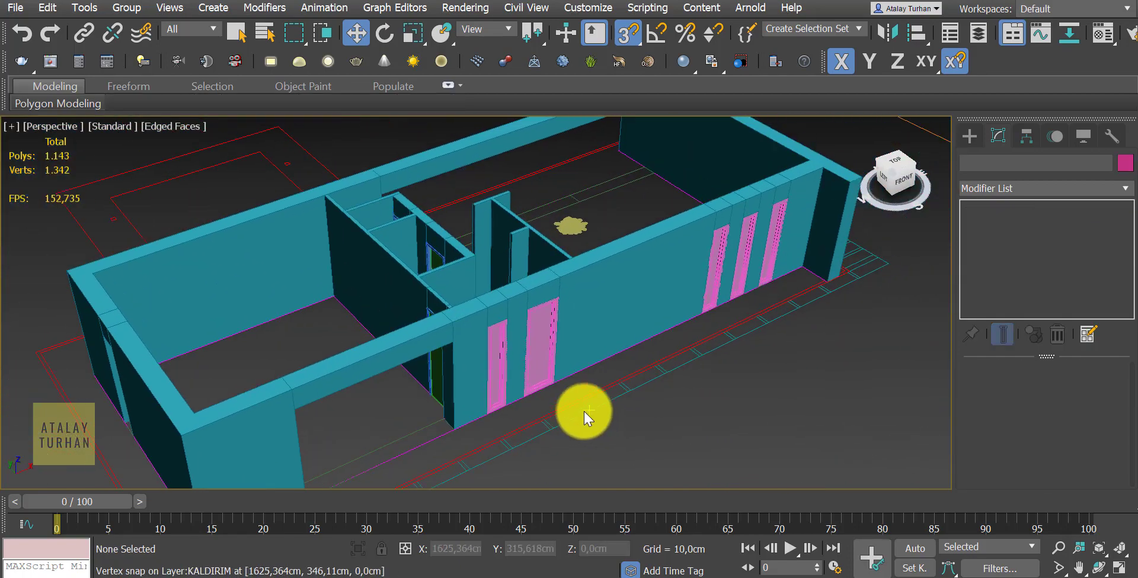
pyautogui.scroll(5, 584, 411)
pyautogui.scroll(3, 623, 375)
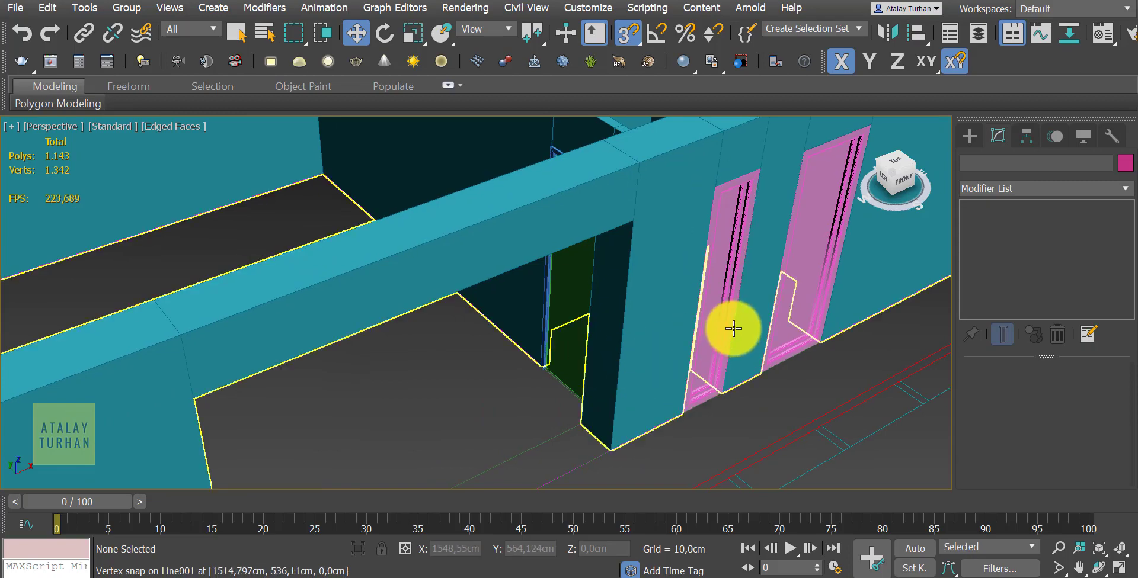
pyautogui.keyDown('alt'); pyautogui.moveTo(733, 329); pyautogui.dragTo(716, 320, button='middle'); pyautogui.keyUp('alt')
pyautogui.click(646, 361)
pyautogui.keyDown('alt'); pyautogui.moveTo(645, 361); pyautogui.dragTo(516, 96, button='middle'); pyautogui.keyUp('alt')
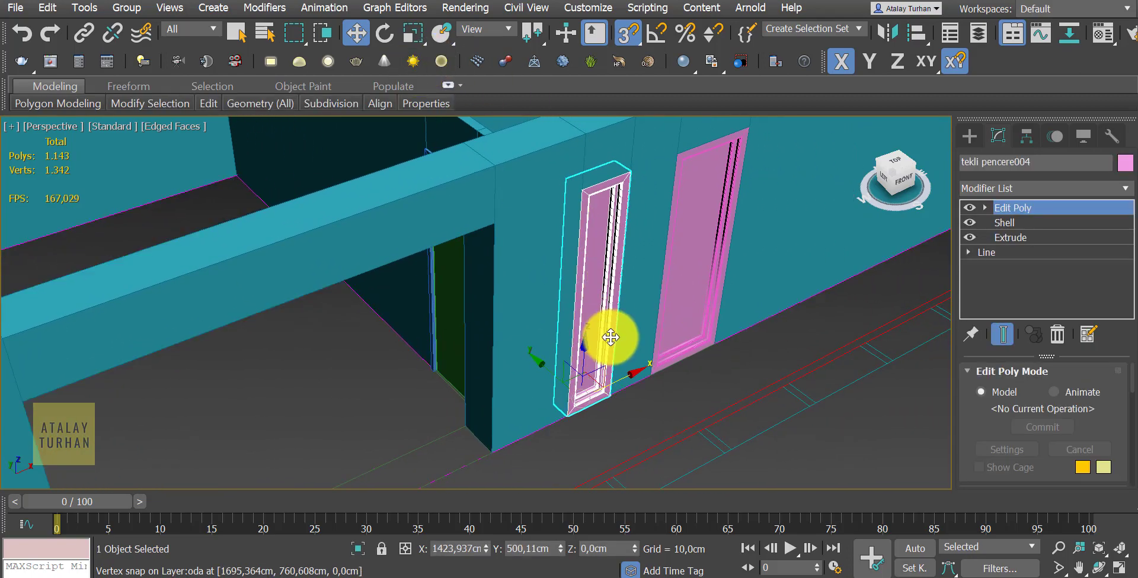
pyautogui.scroll(-1, 610, 337)
pyautogui.scroll(-2, 614, 371)
pyautogui.scroll(-2, 614, 371)
pyautogui.scroll(-2, 614, 369)
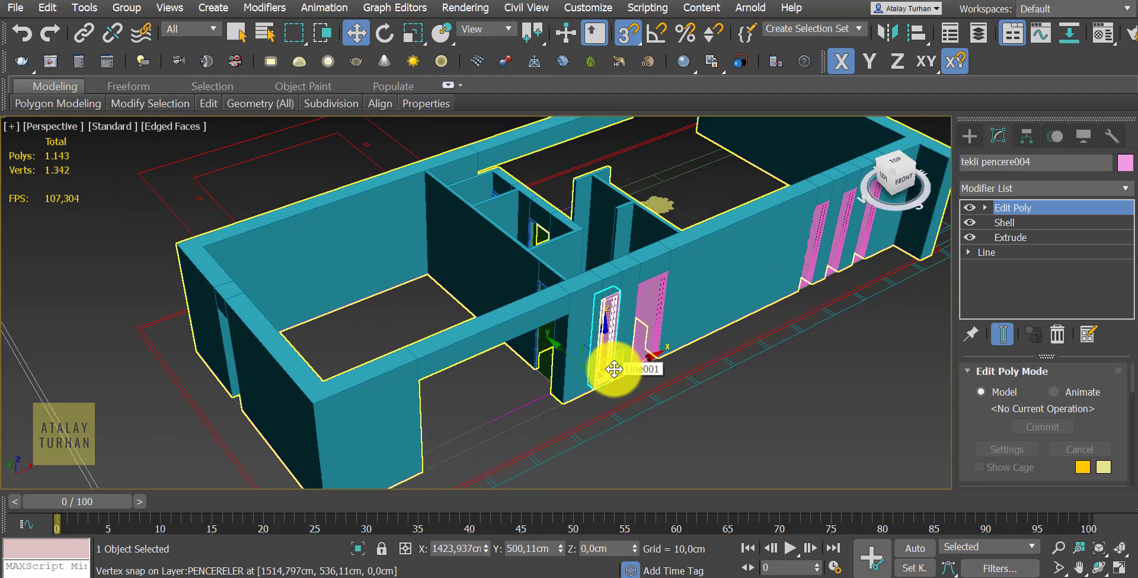
pyautogui.moveTo(612, 371)
pyautogui.keyDown('alt'); pyautogui.mouseDown(button='middle')
pyautogui.moveTo(541, 373)
pyautogui.moveTo(543, 351)
pyautogui.mouseUp(button='middle'); pyautogui.keyUp('alt')
pyautogui.scroll(2, 548, 342)
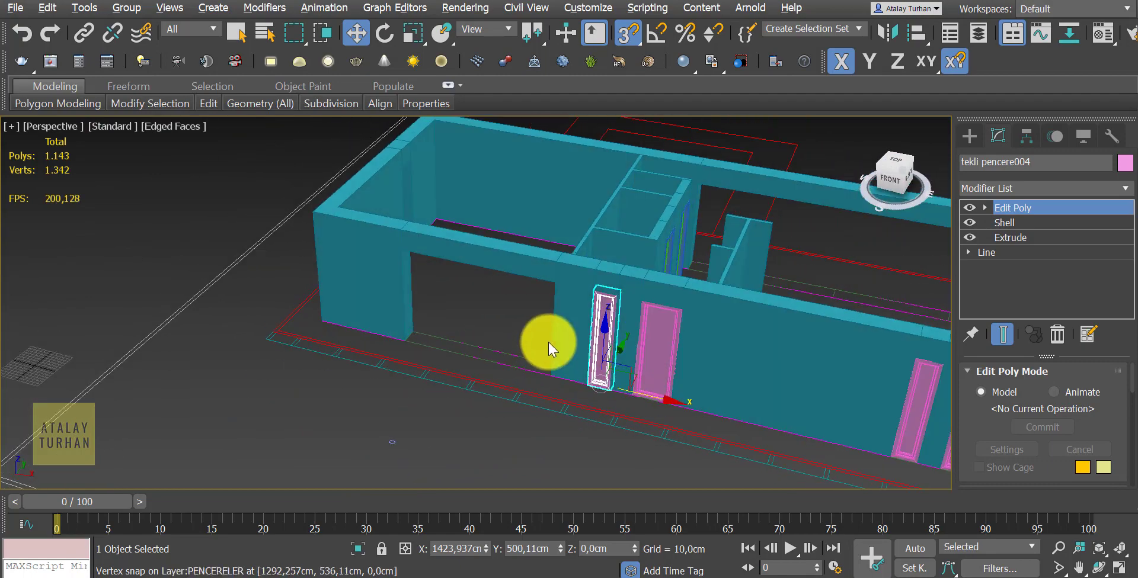
pyautogui.scroll(-2, 549, 342)
pyautogui.moveTo(424, 330)
pyautogui.keyDown('alt'); pyautogui.mouseDown(button='middle')
pyautogui.moveTo(318, 330)
pyautogui.moveTo(445, 381)
pyautogui.moveTo(416, 403)
pyautogui.moveTo(429, 381)
pyautogui.mouseUp(button='middle'); pyautogui.keyUp('alt')
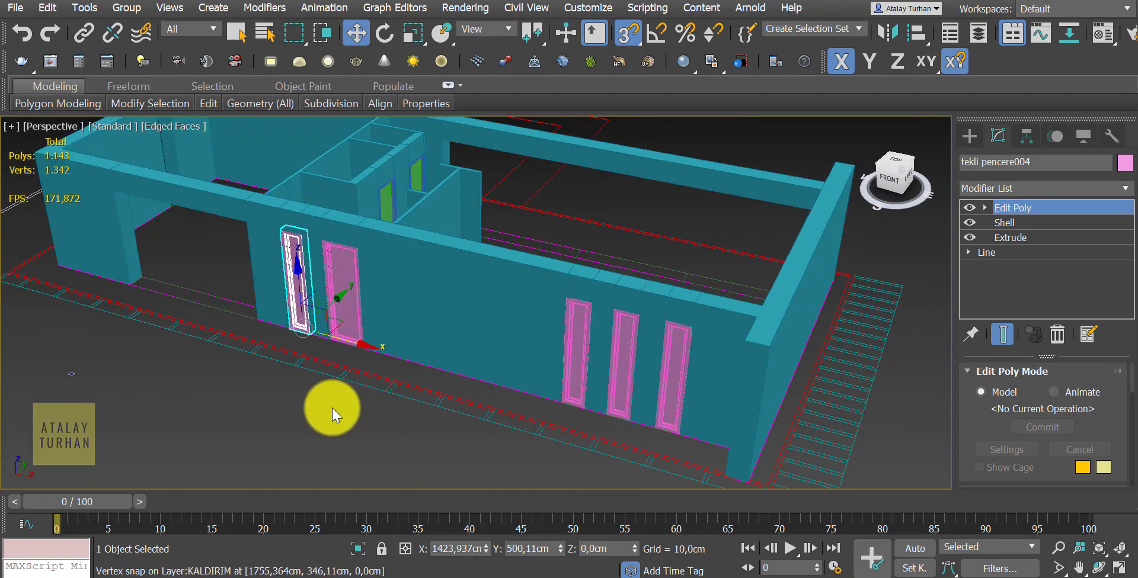